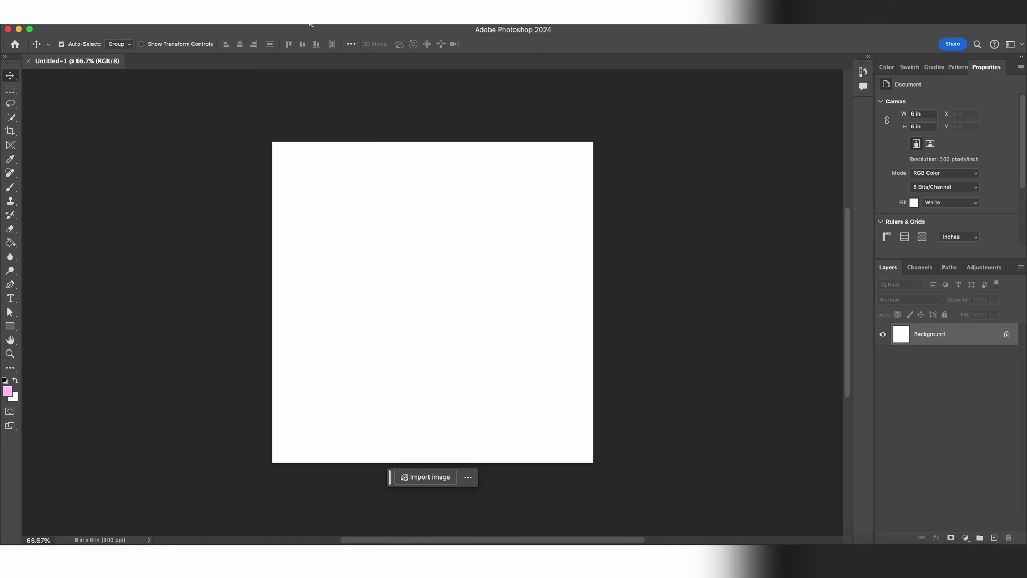
- Open the View menu in the new 6 × 6 inch document
left_click(311, 24)
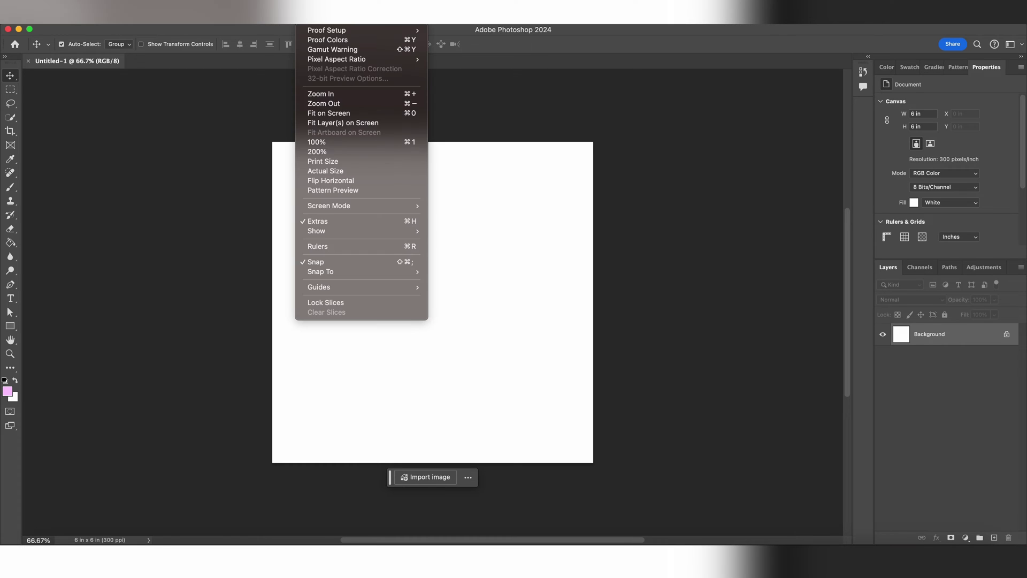
- Turn on rulers and open the Fairies folder in Finder, selecting Fairy 1.svg
left_click(388, 252)
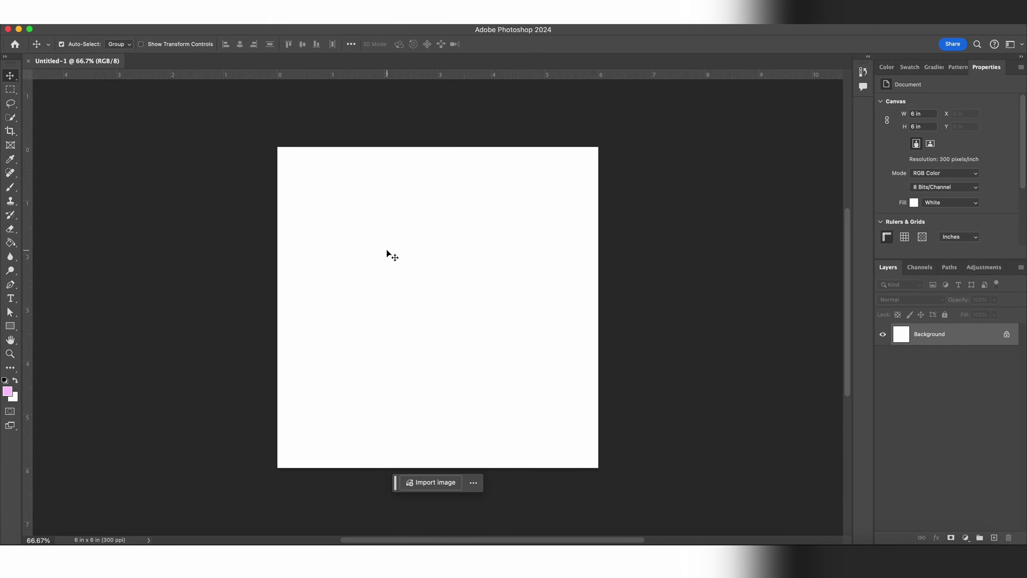
scroll(413, 281, "down", 3)
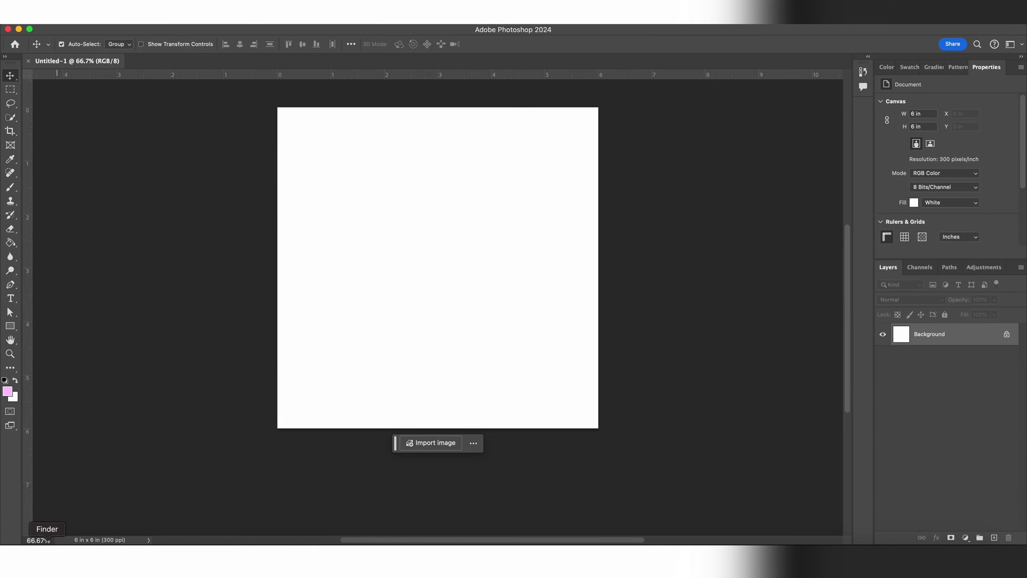
left_click(2, 529)
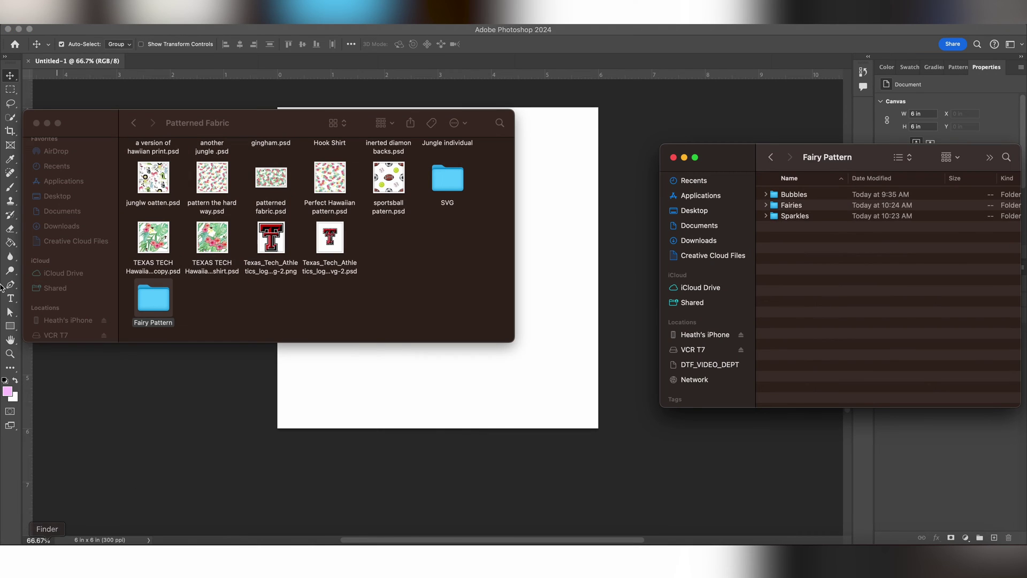
left_click(35, 123)
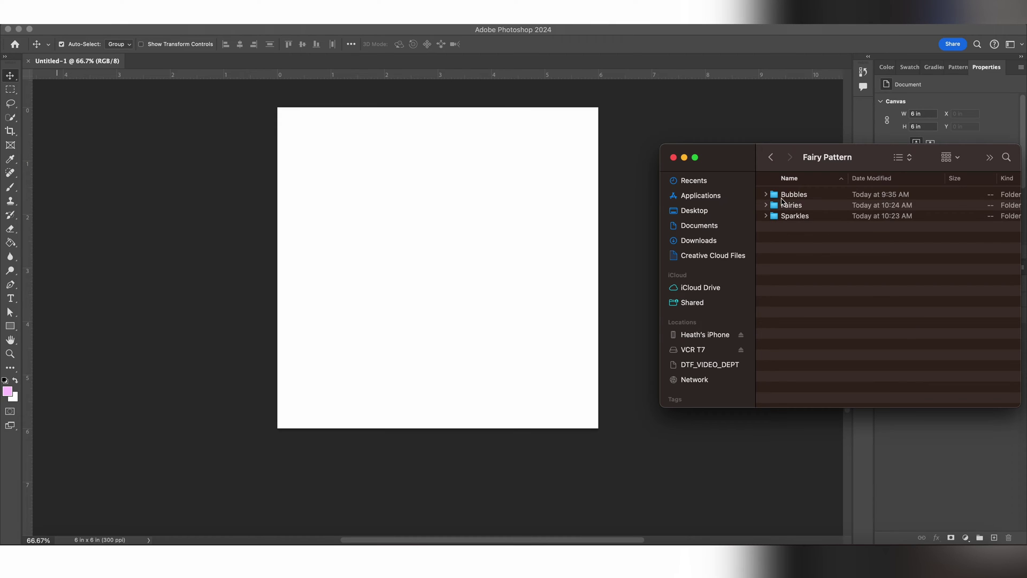
left_click(767, 206)
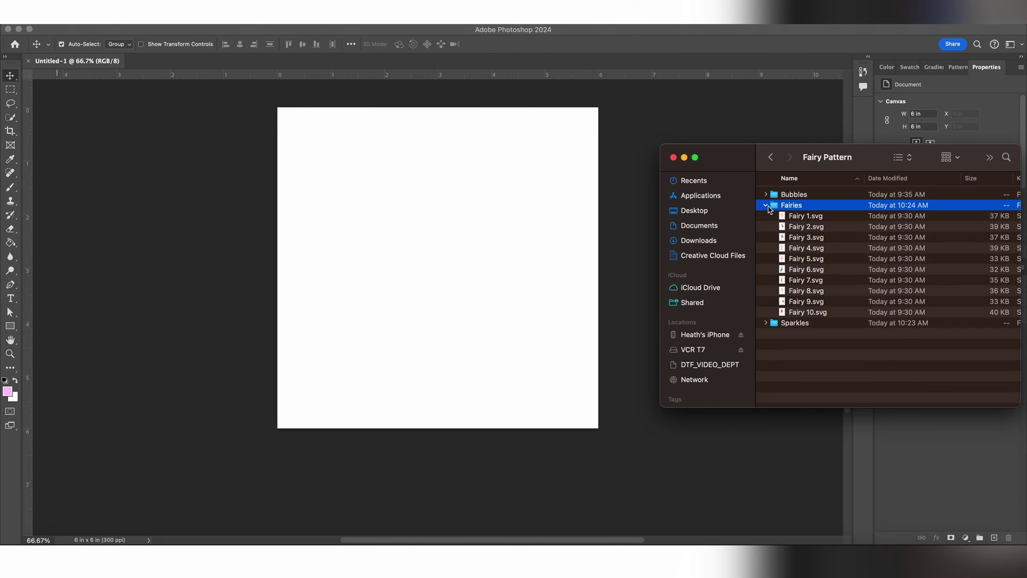
left_click(796, 217)
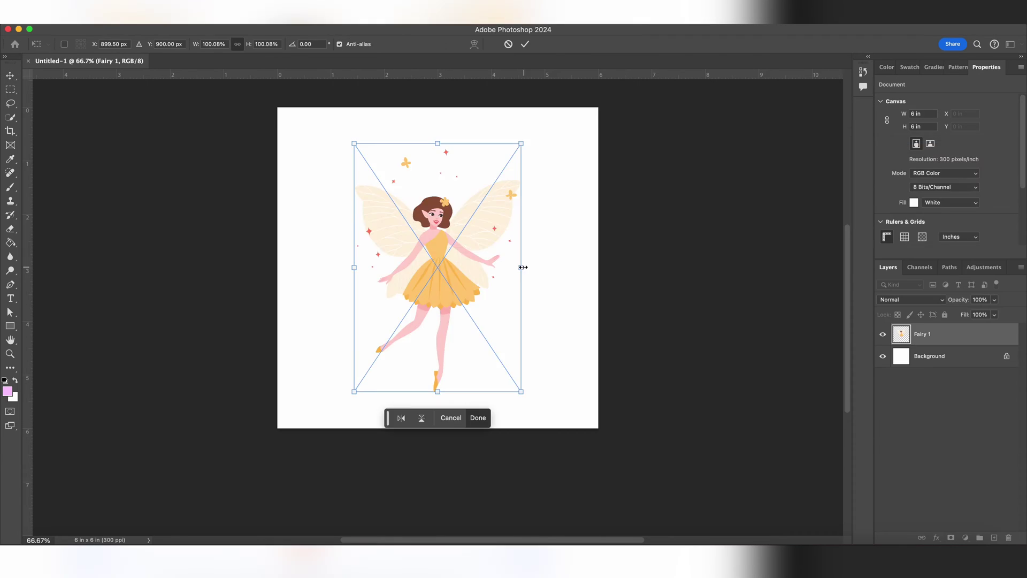
- Place several fairy SVGs on the canvas, including Fairy 5 bottom-centre and a shrunken Fairy 8
mouse_move(796, 239)
left_mouse_down()
mouse_move(378, 268)
mouse_move(332, 305)
mouse_move(456, 228)
left_mouse_up()
key("Return")
key("Return")
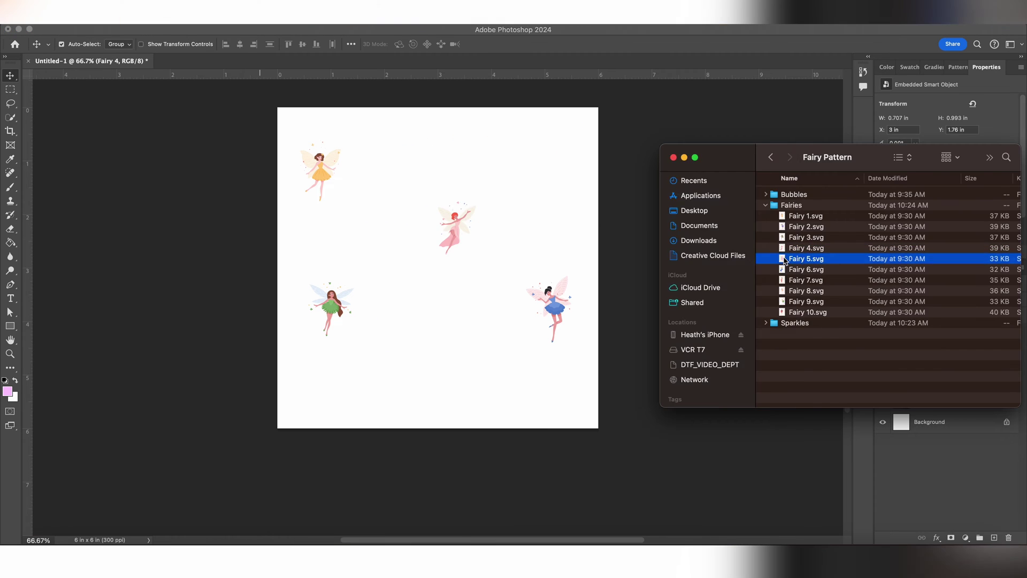
mouse_move(806, 259)
left_mouse_down()
mouse_move(527, 164)
mouse_move(385, 374)
left_mouse_up()
key("Return")
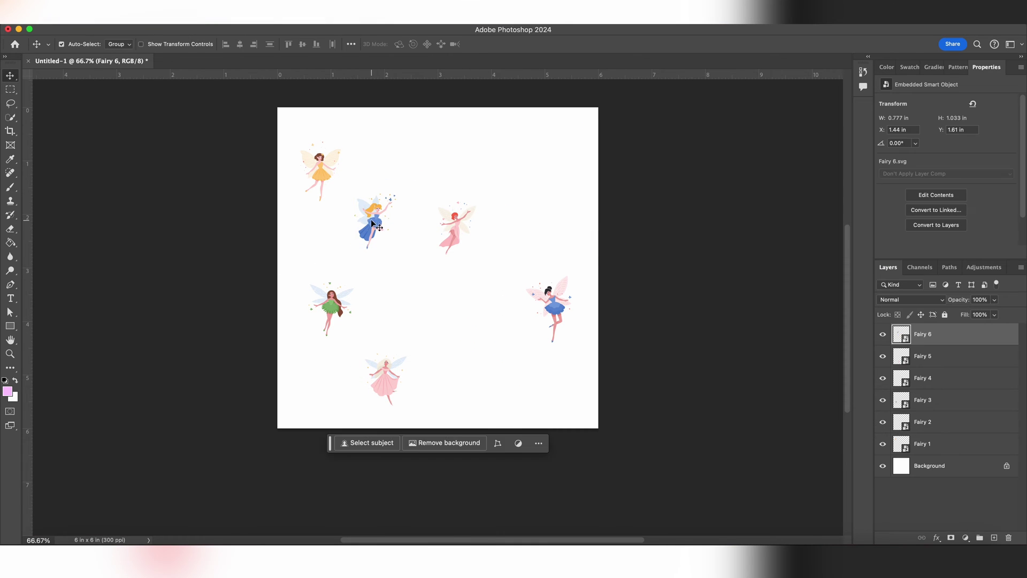
mouse_move(806, 269)
left_mouse_down()
mouse_move(367, 252)
mouse_move(543, 156)
left_mouse_up()
key("Return")
- Place Fairy 9 on the right and a shrunken Fairy 10 toward the bottom
key("Return")
left_click_drag(806, 291, 506, 325)
left_click_drag(532, 379, 447, 308)
key("Return")
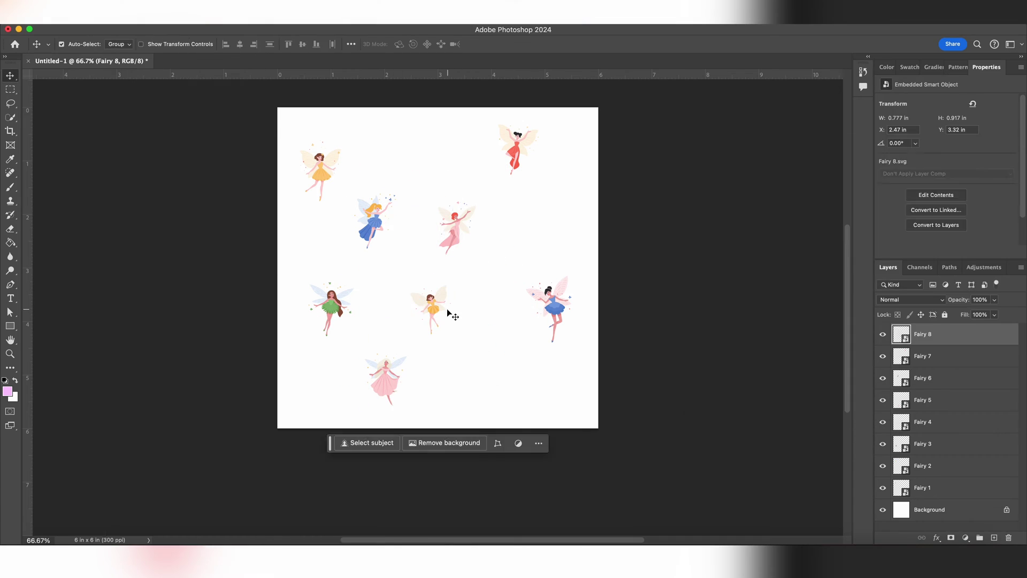
left_click_drag(806, 301, 528, 229)
- Spread out and resize the pink, blue and green fairies, then group the fairy layers
key("Return")
left_click_drag(806, 312, 387, 199)
left_click_drag(421, 244, 436, 236)
key("Return")
left_click_drag(387, 199, 495, 369)
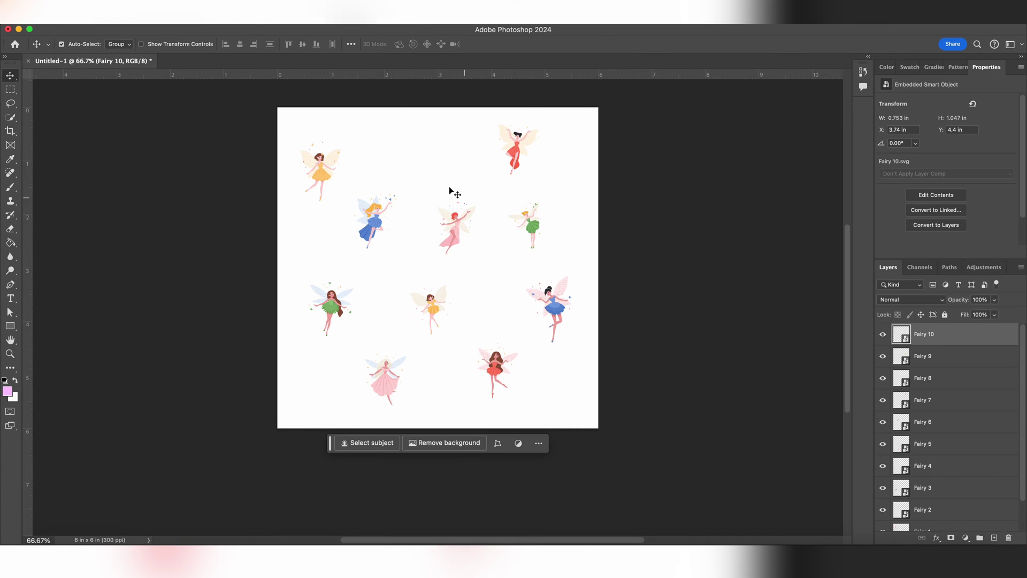
left_click_drag(369, 220, 402, 163)
left_click_drag(452, 224, 398, 224)
left_click_drag(511, 150, 535, 150)
key("ctrl+t")
key("Return")
left_click_drag(414, 218, 412, 236)
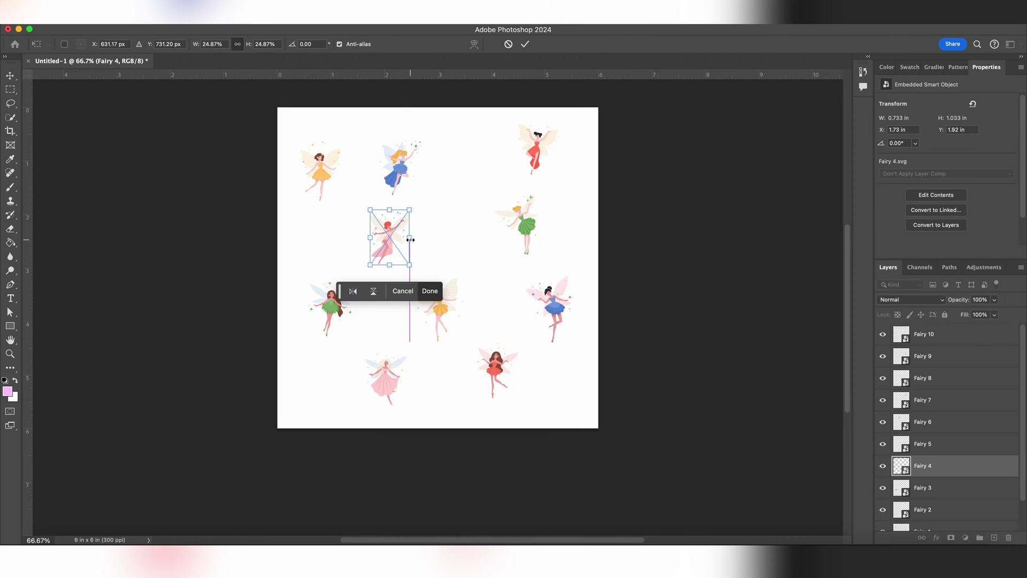
left_click_drag(420, 142, 435, 127)
left_click_drag(353, 336, 361, 360)
key("Return")
right_click(948, 482)
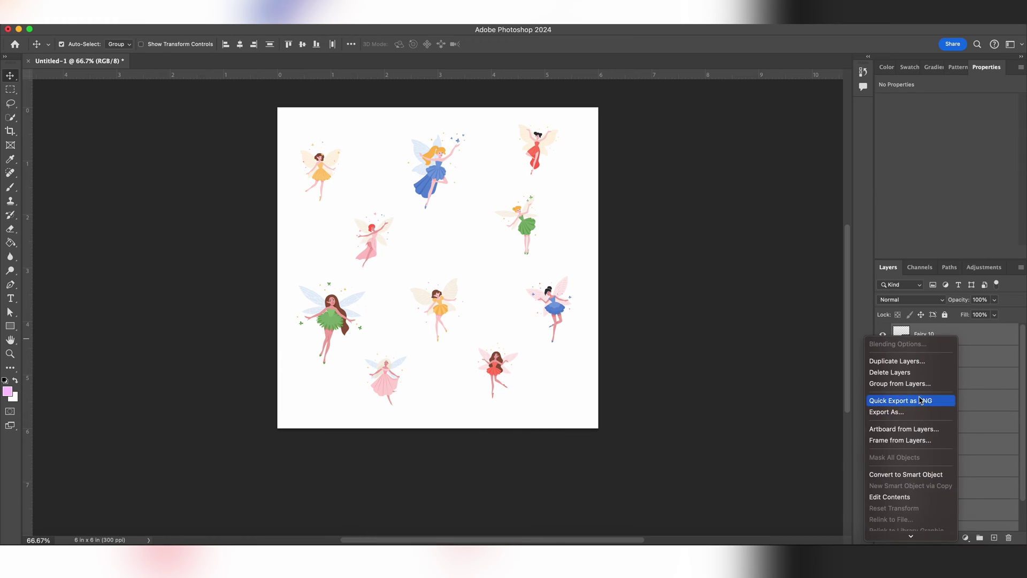
left_click(909, 400)
- Place the Blue and Dark Pink bubble PNGs on the canvas, scaled down
left_click(764, 207)
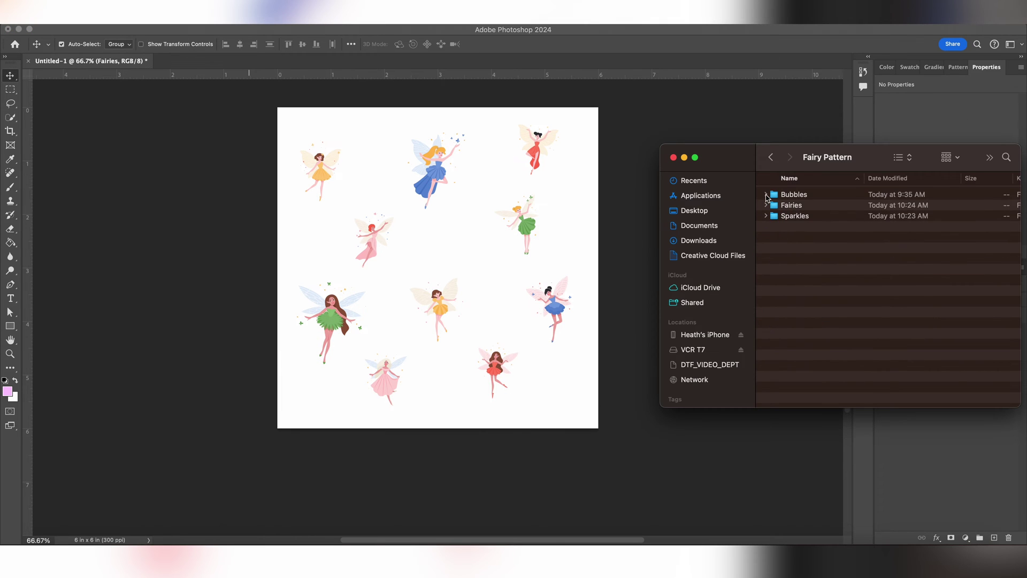
left_click(812, 206)
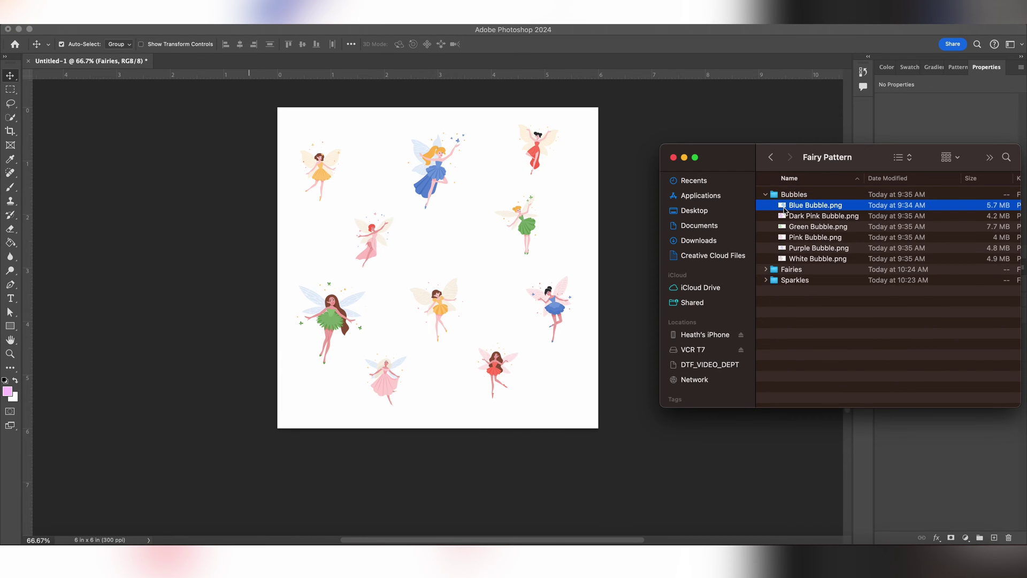
mouse_move(784, 209)
left_mouse_down()
mouse_move(395, 271)
mouse_move(349, 291)
mouse_move(305, 241)
left_mouse_up()
key("Return")
left_click(787, 216)
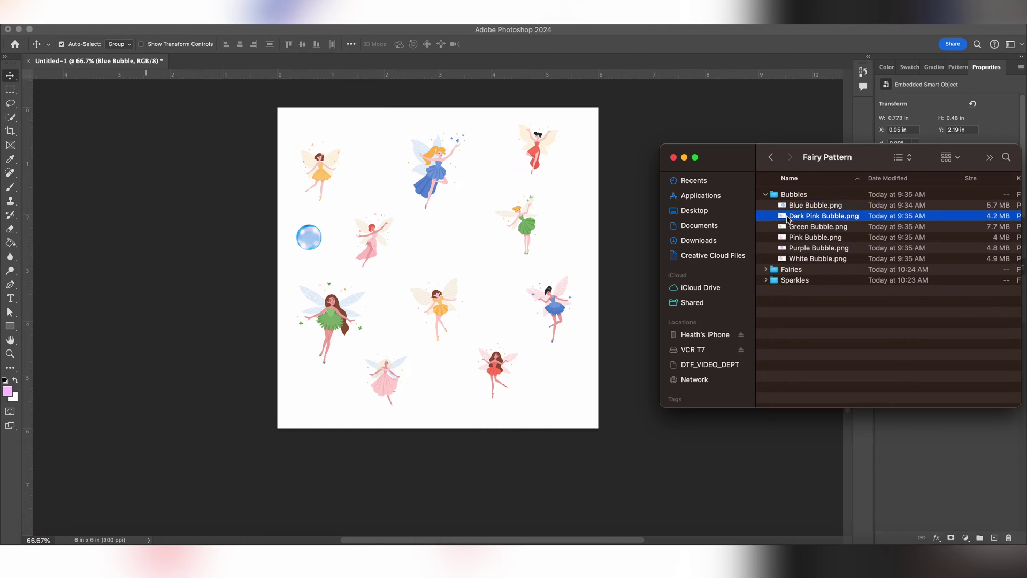
left_click_drag(788, 217, 499, 223)
mouse_move(598, 266)
left_mouse_down()
mouse_move(413, 280)
mouse_move(298, 269)
mouse_move(393, 331)
left_mouse_up()
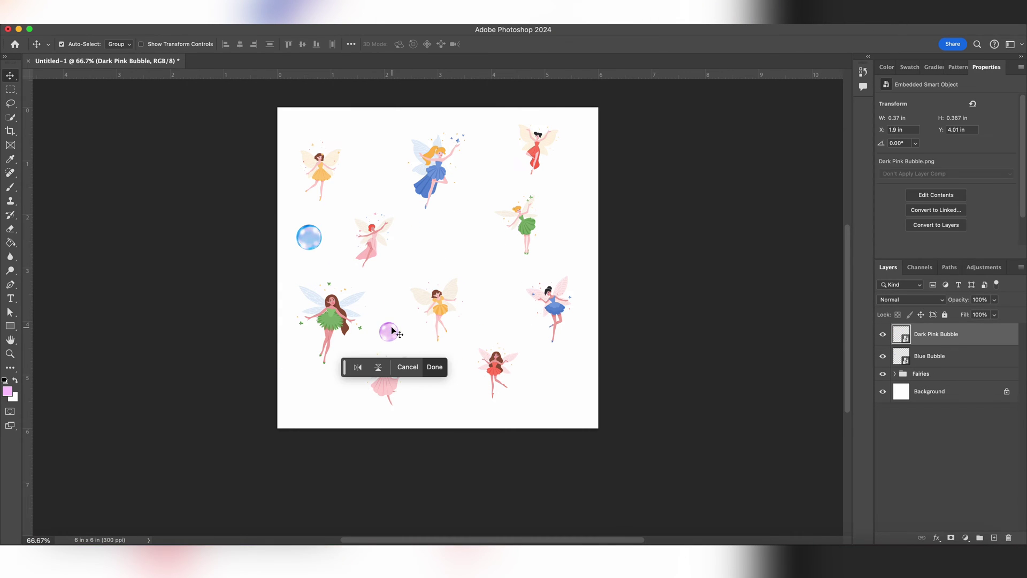
key("Return")
- Add the Green bubble in the upper right and a shrunken Pink bubble
left_click(787, 227)
left_click_drag(787, 227, 486, 226)
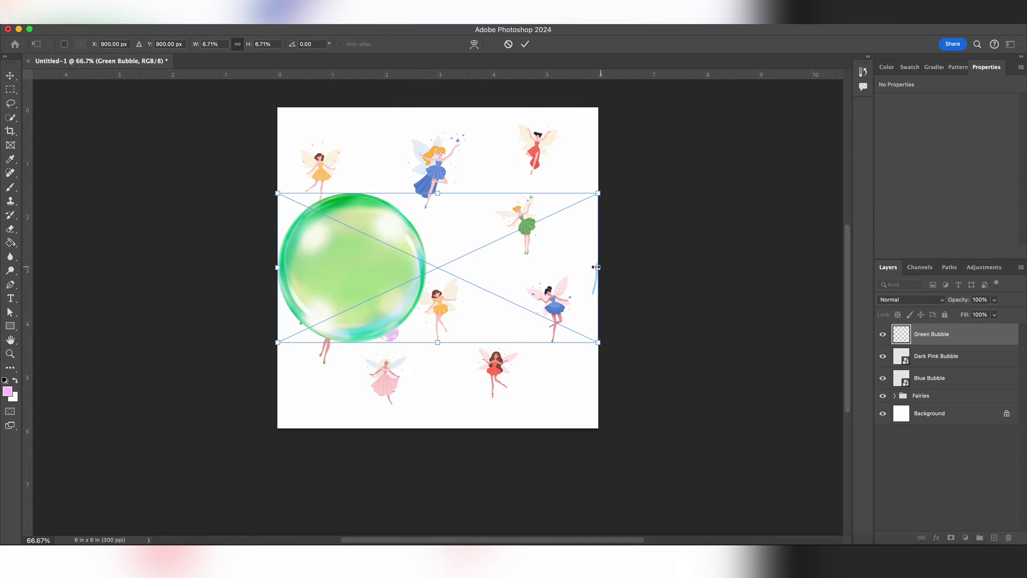
mouse_move(596, 267)
left_mouse_down()
mouse_move(321, 265)
mouse_move(568, 210)
left_mouse_up()
key("Return")
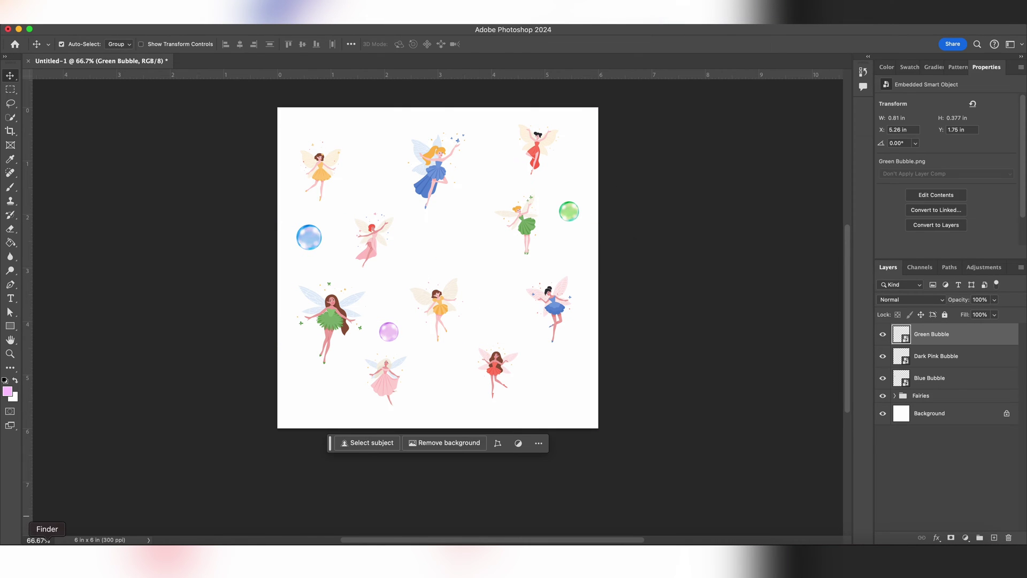
left_click(47, 540)
left_click(787, 237)
left_click_drag(787, 236, 482, 257)
mouse_move(591, 269)
left_mouse_down()
mouse_move(352, 294)
mouse_move(309, 280)
mouse_move(408, 236)
mouse_move(426, 244)
left_mouse_up()
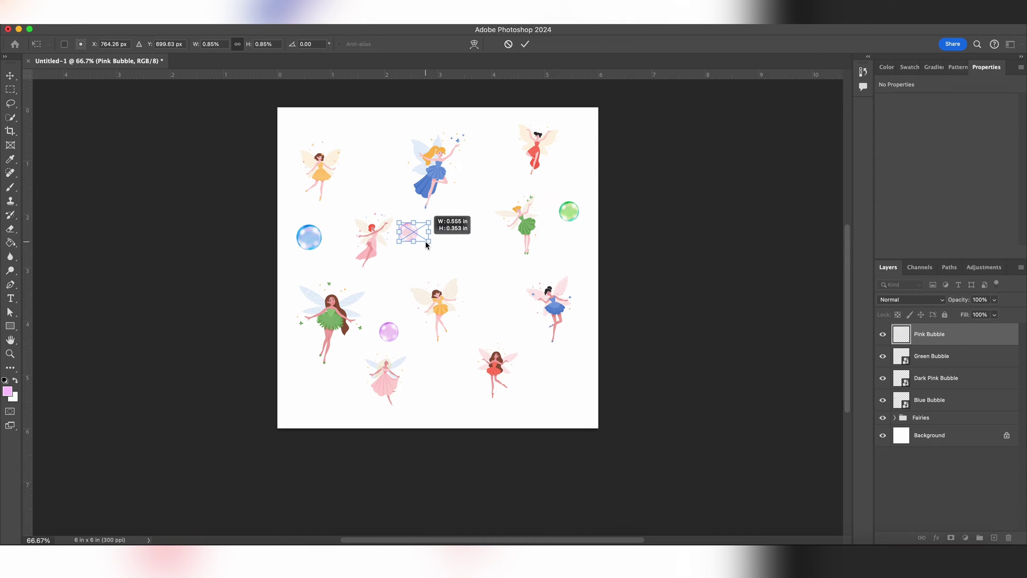
key("Return")
- Add the Purple bubble near the top-left fairy and a shrunken White bubble
left_click(64, 534)
left_click(792, 250)
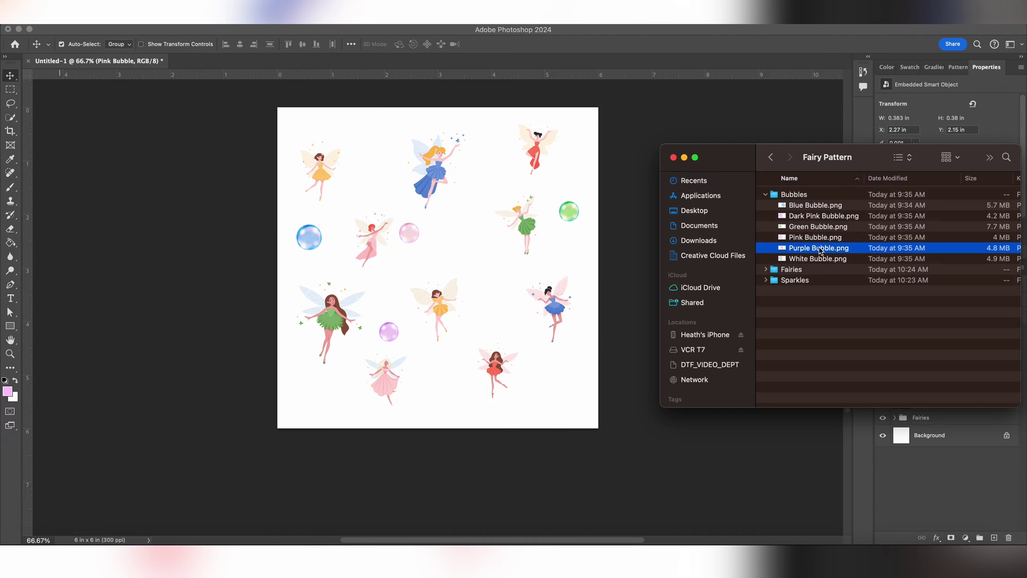
left_click_drag(792, 249, 476, 246)
mouse_move(598, 267)
left_mouse_down()
mouse_move(311, 267)
mouse_move(371, 178)
left_mouse_up()
key("Return")
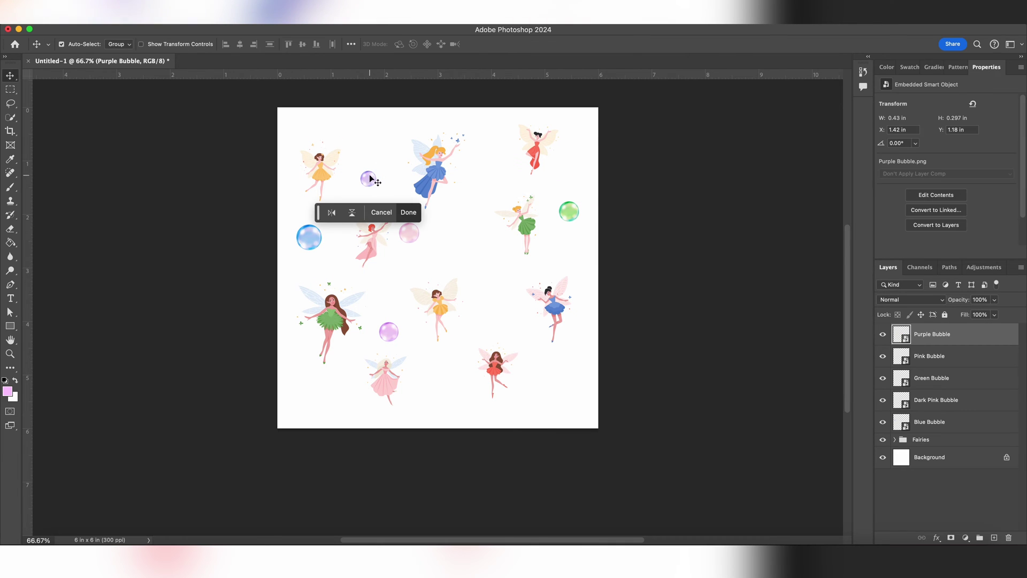
left_click(47, 540)
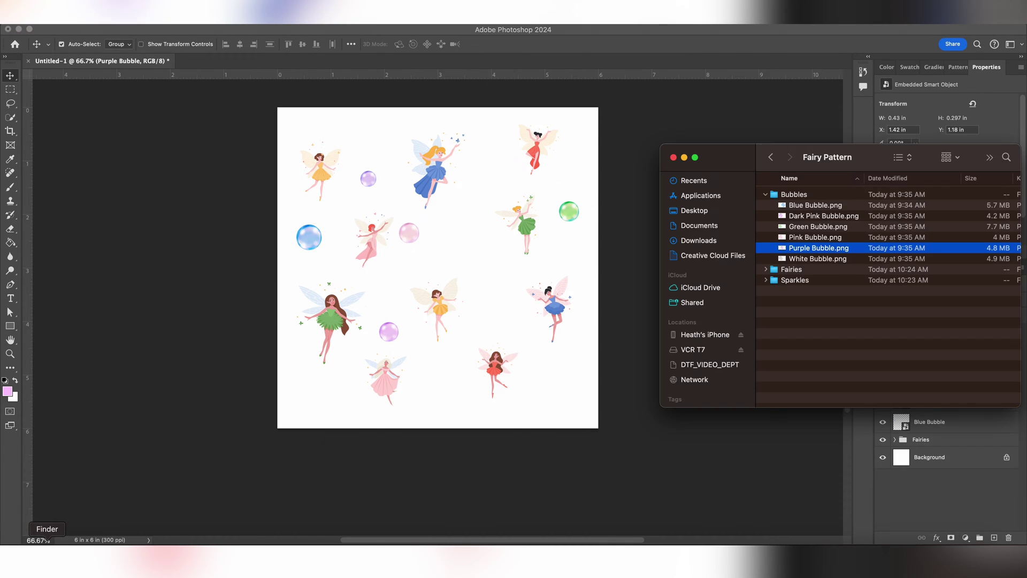
left_click(802, 259)
left_click_drag(803, 259, 438, 267)
mouse_move(596, 367)
left_mouse_down()
mouse_move(301, 275)
mouse_move(489, 185)
left_mouse_up()
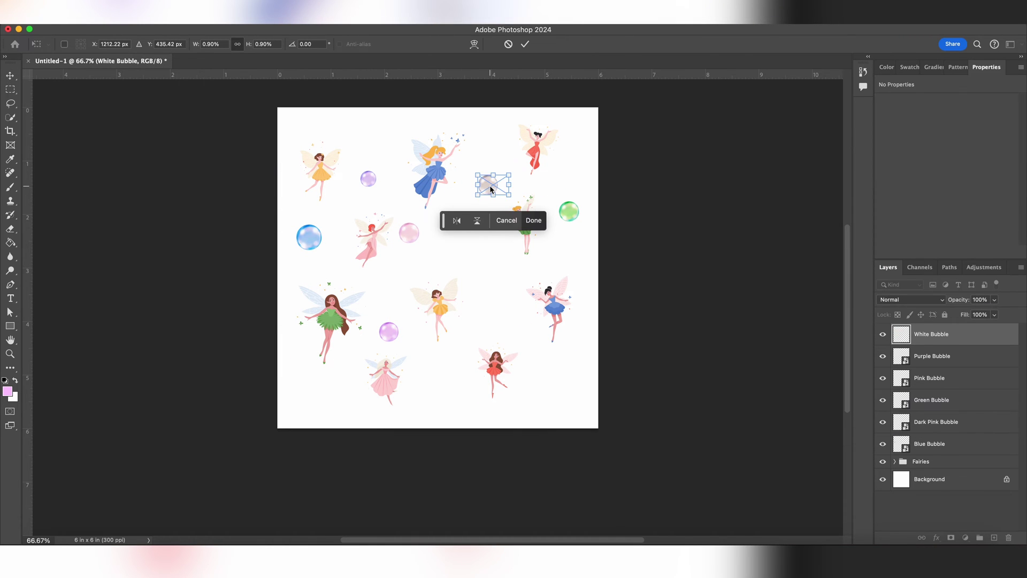
key("Return")
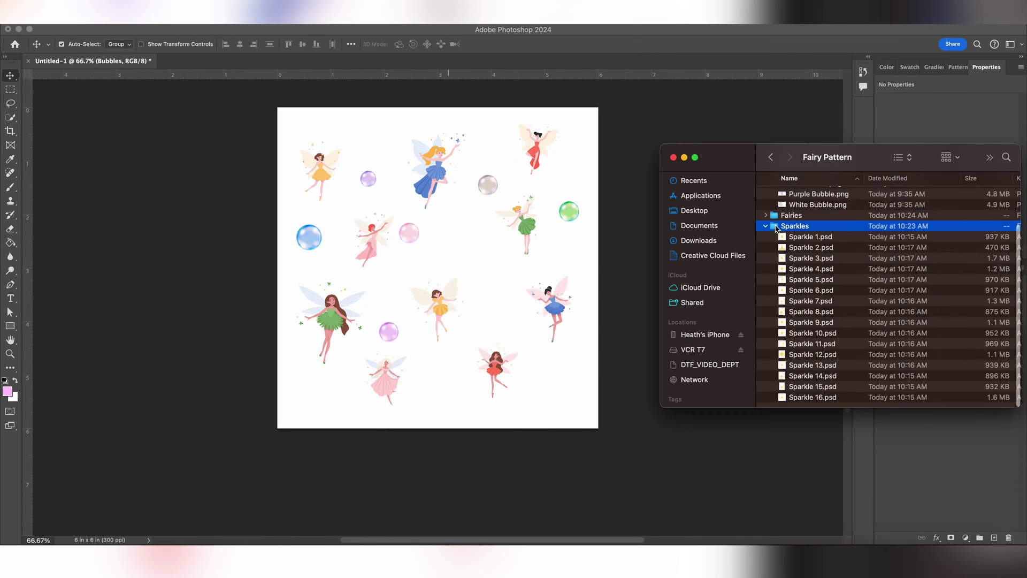
- Place Sparkle 14 right of the yellow fairy and Sparkle 8 near the top-left
left_click(787, 334)
mouse_move(787, 334)
left_mouse_down()
mouse_move(321, 252)
mouse_move(488, 296)
left_mouse_up()
key("Return")
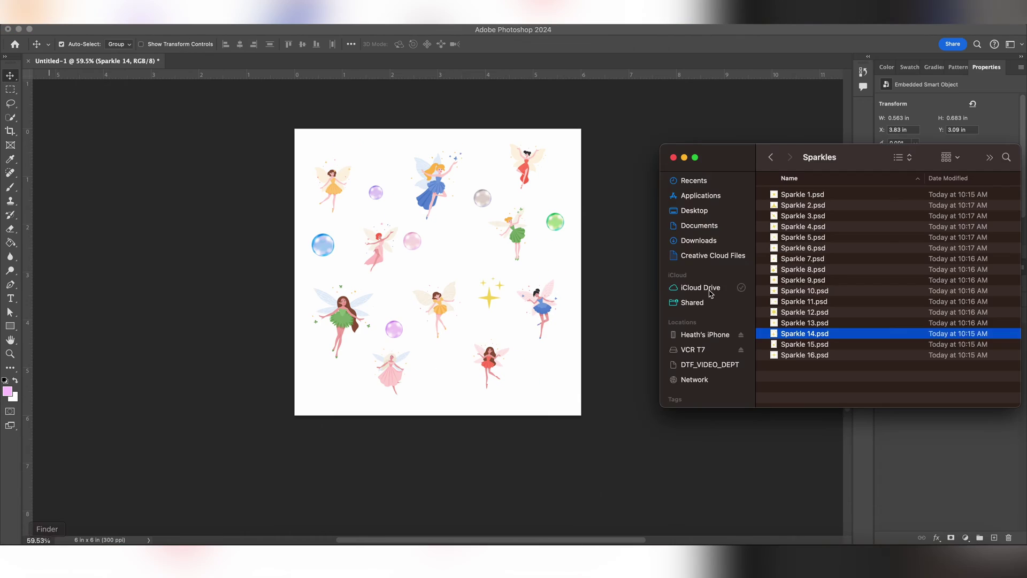
left_click(776, 272)
mouse_move(777, 272)
left_mouse_down()
mouse_move(328, 274)
mouse_move(375, 161)
left_mouse_up()
key("Return")
- Make a smaller copy of the blue bubble in the lower right
left_click(321, 250)
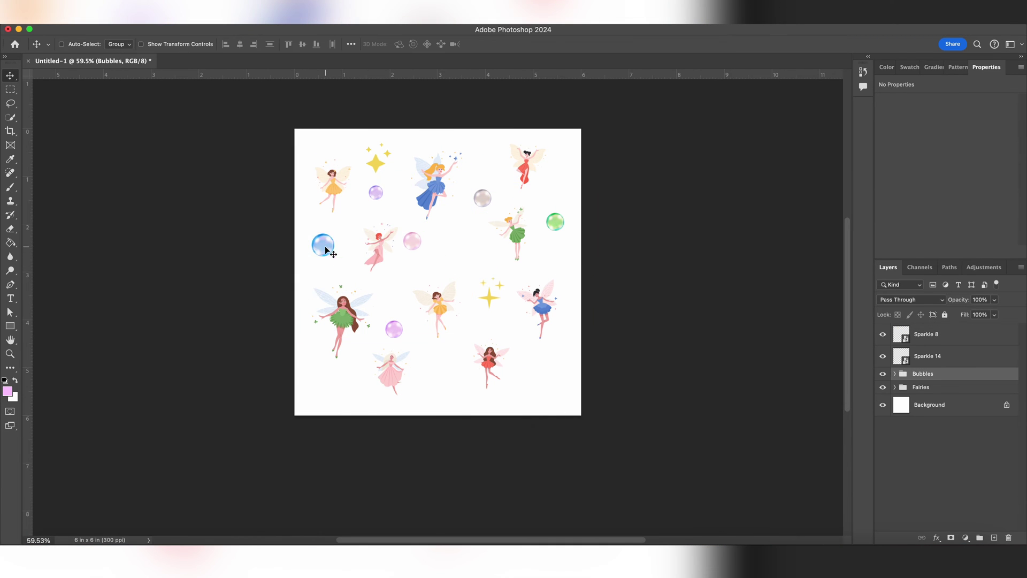
mouse_move(321, 250)
left_mouse_down()
mouse_move(470, 241)
mouse_move(538, 377)
left_mouse_up()
key("ctrl+t")
key("Return")
- Copy the pink bubble to the bottom right and add a sparkle at the bottom-left
left_click(965, 402)
mouse_move(776, 271)
left_mouse_down()
mouse_move(468, 276)
mouse_move(451, 383)
left_mouse_up()
key("Return")
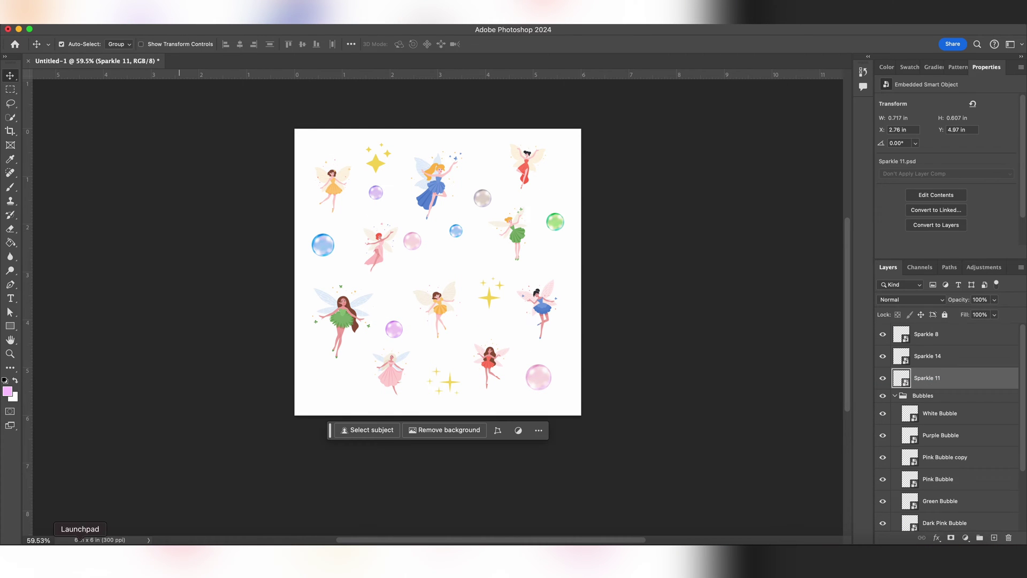
left_click_drag(791, 267, 331, 380)
key("Return")
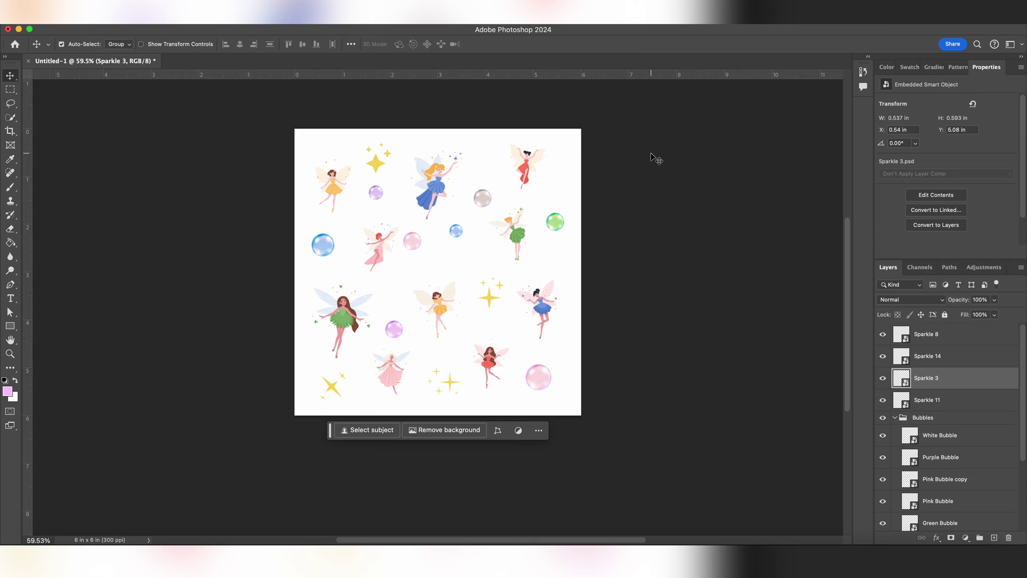
left_click(322, 23)
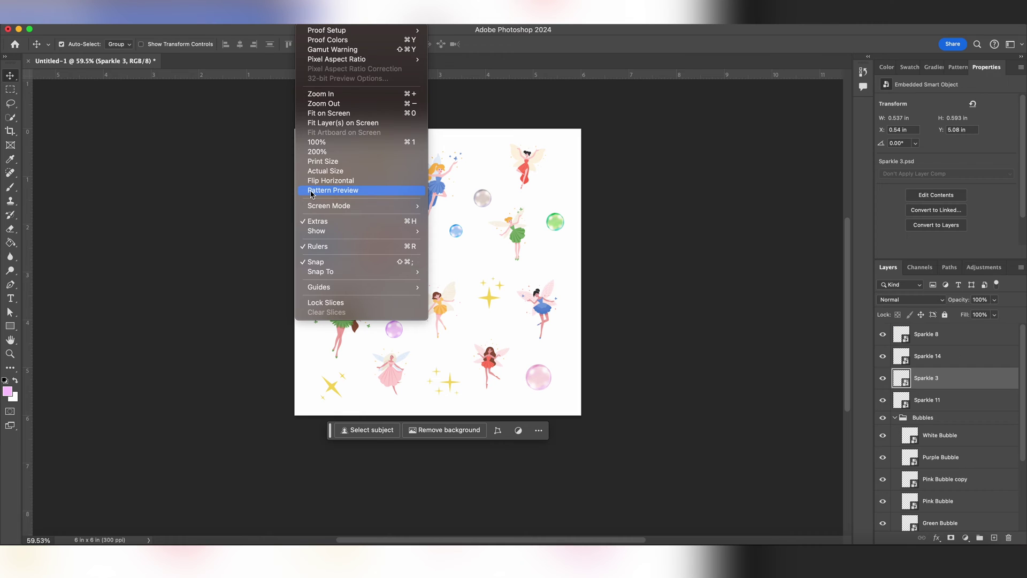
- Turn on Pattern Preview and zoom out to see many repeats
left_click(312, 191)
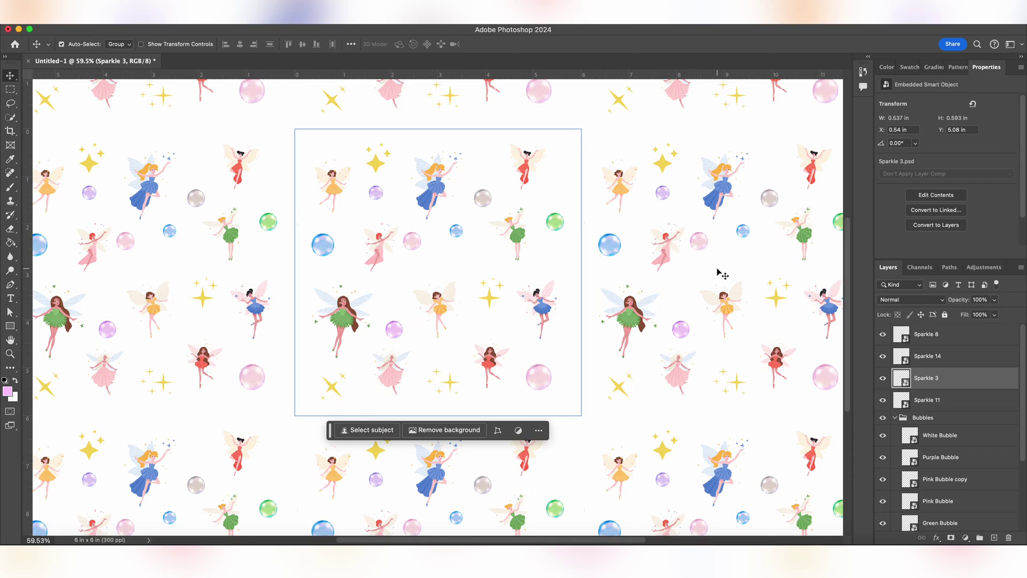
key("super+minus")
key("super+minus")
key("super+minus")
key("super+minus")
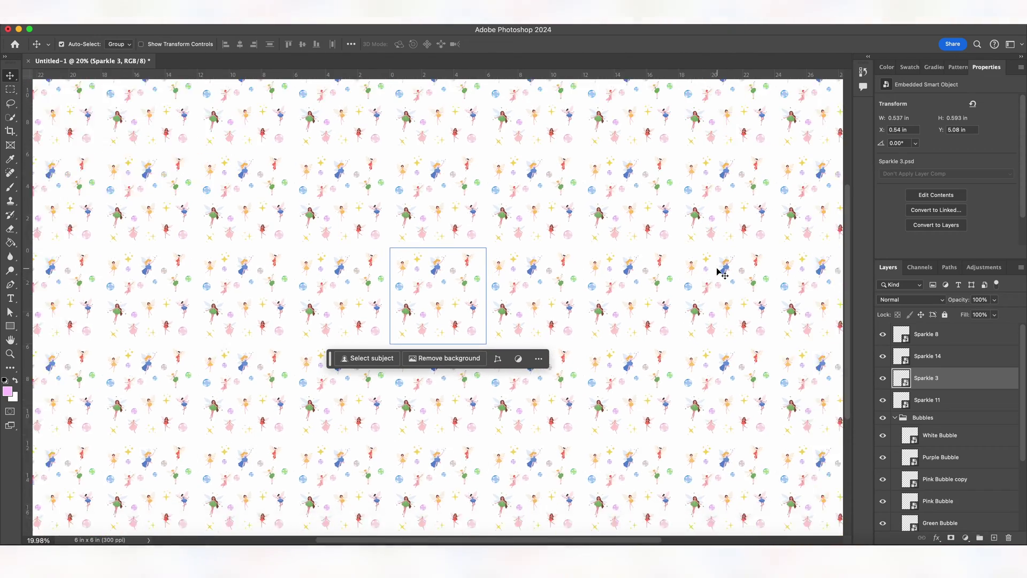
key("super+minus")
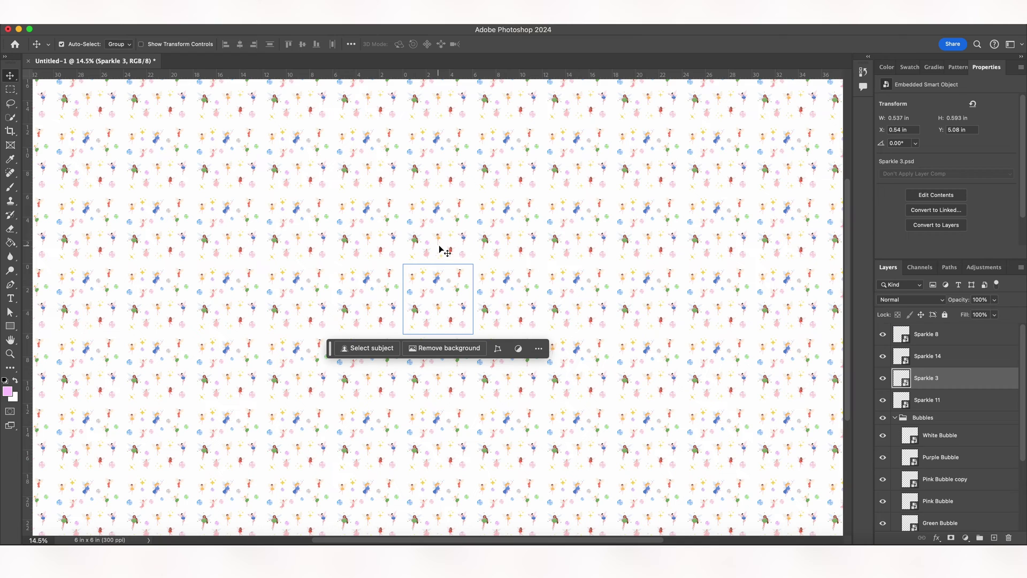
- Hide the contextual task bar and zoom back in on the tile
left_click(538, 351)
left_click(557, 380)
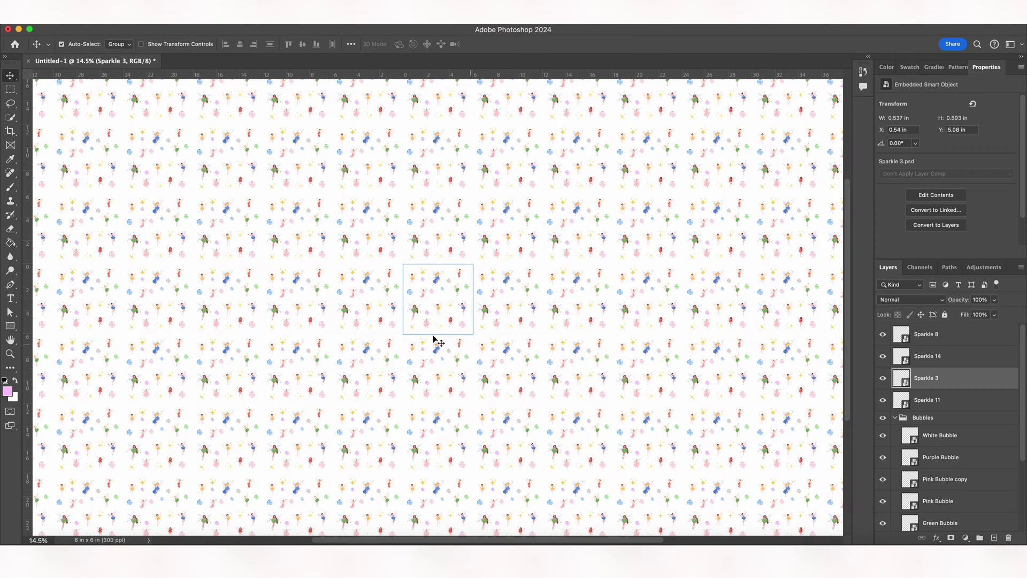
key("super+plus")
key("super+plus")
key("super+plus")
key("super+plus")
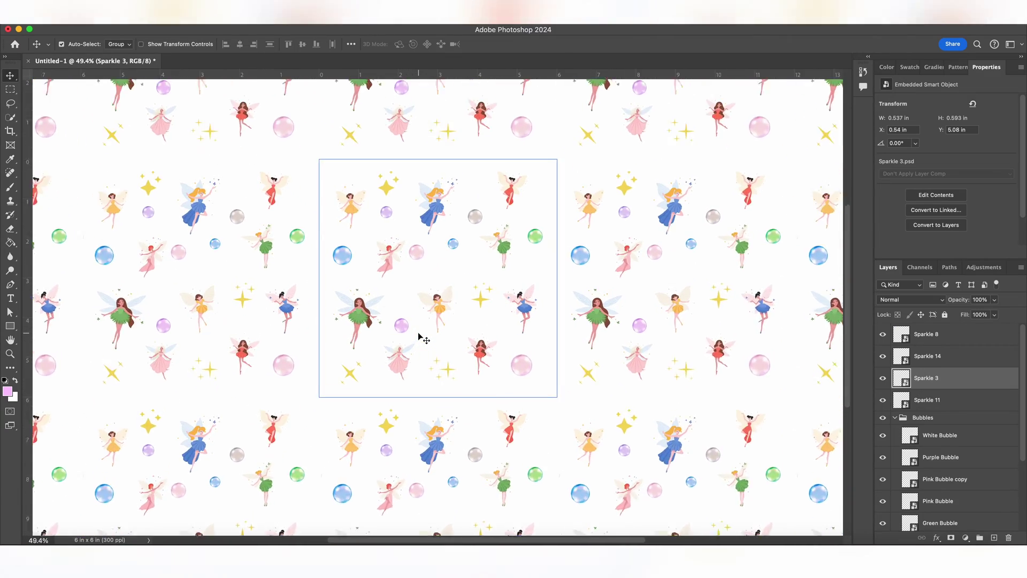
key("super+plus")
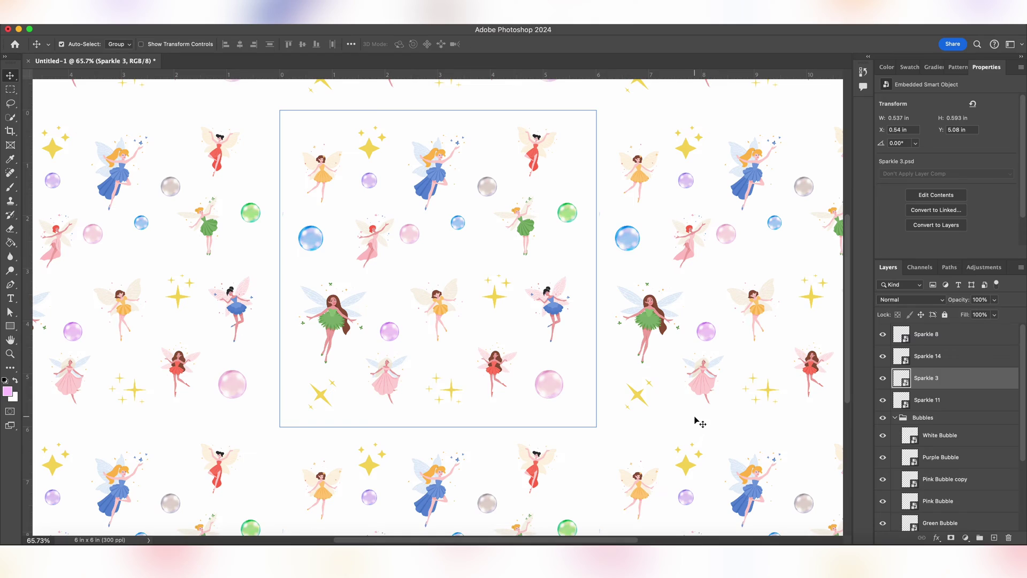
- Pan around the zoomed-out preview to check the tile repeats seamlessly in every direction
scroll(694, 421, "right", 3)
scroll(694, 420, "right", 8)
scroll(695, 421, "down", 2)
scroll(695, 420, "right", 2)
scroll(694, 420, "right", 1)
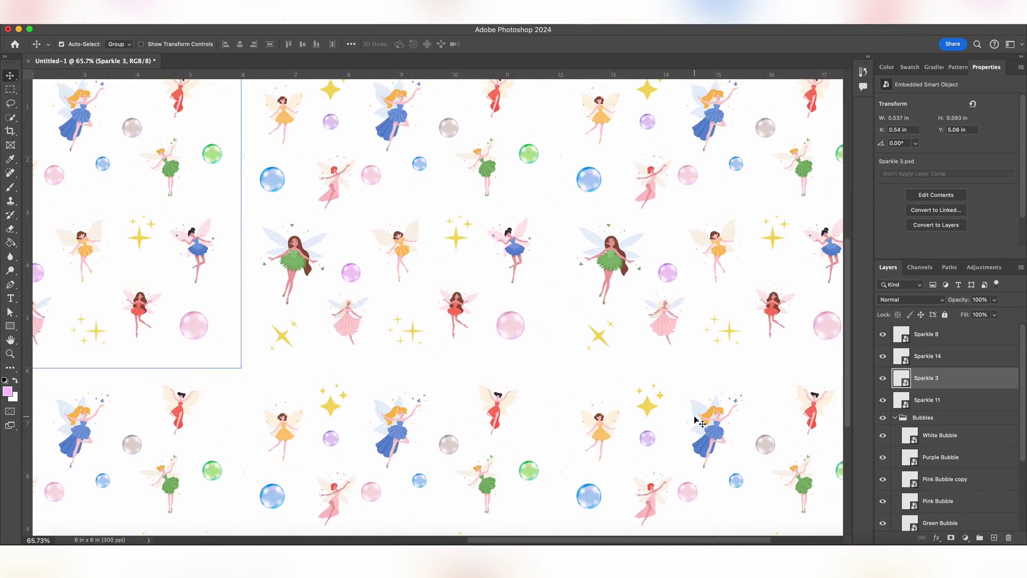
key("super+minus")
key("super+minus")
key("super+minus")
key("super+minus")
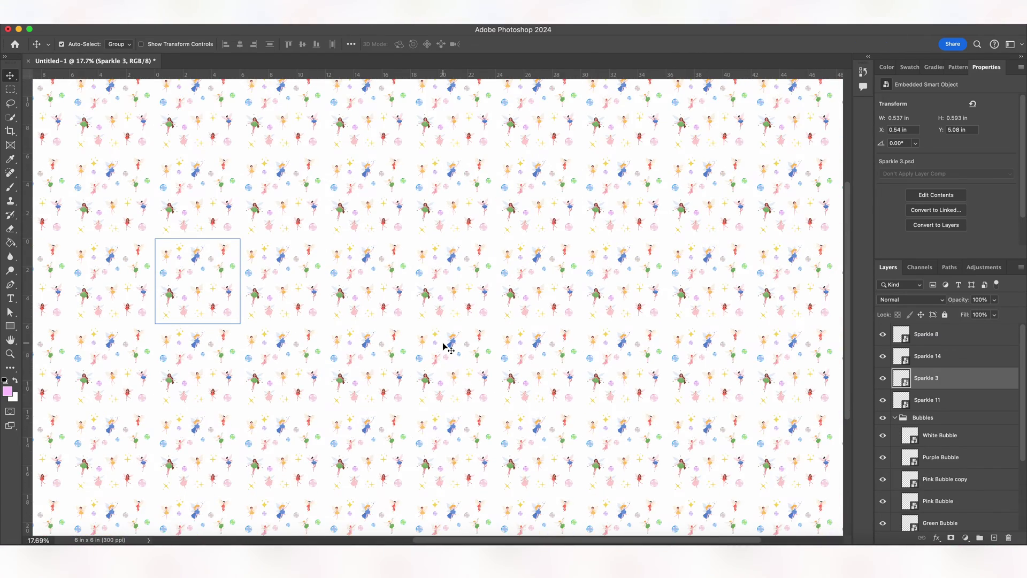
scroll(442, 347, "left", 2)
scroll(443, 346, "left", 2)
scroll(442, 346, "left", 4)
scroll(443, 347, "left", 2)
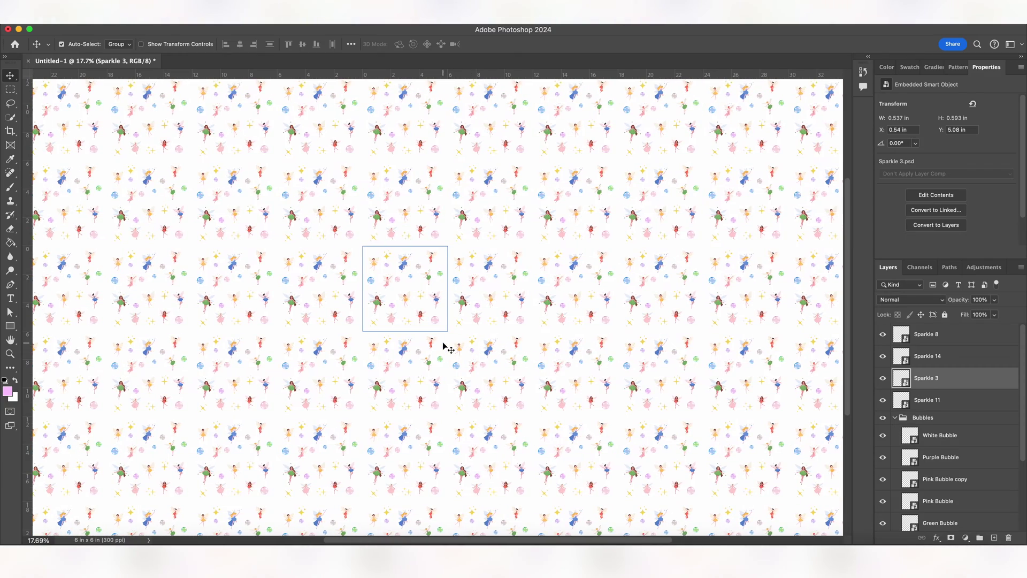
scroll(393, 311, "up", 2)
scroll(393, 311, "up", 2)
scroll(393, 311, "up", 1)
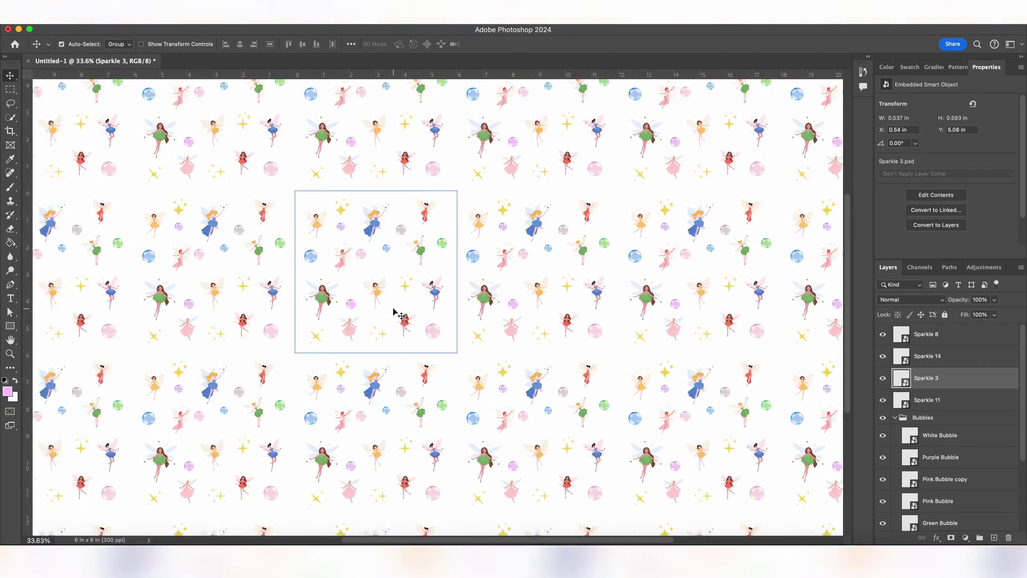
scroll(393, 311, "up", 3)
scroll(216, 246, "left", 8)
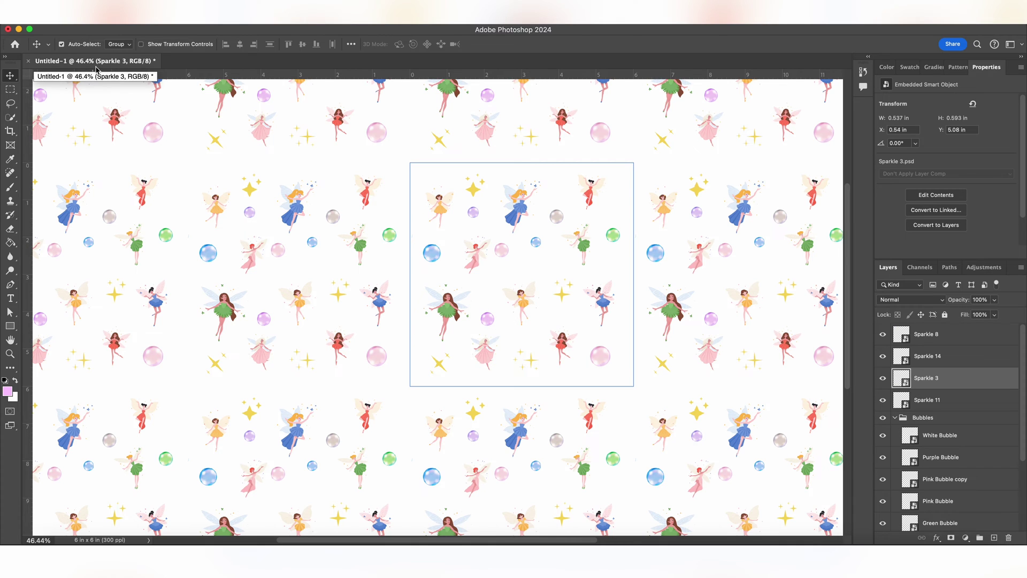
- Define the current tile as a pattern preset named 'Fairy Pattern'
left_click(126, 25)
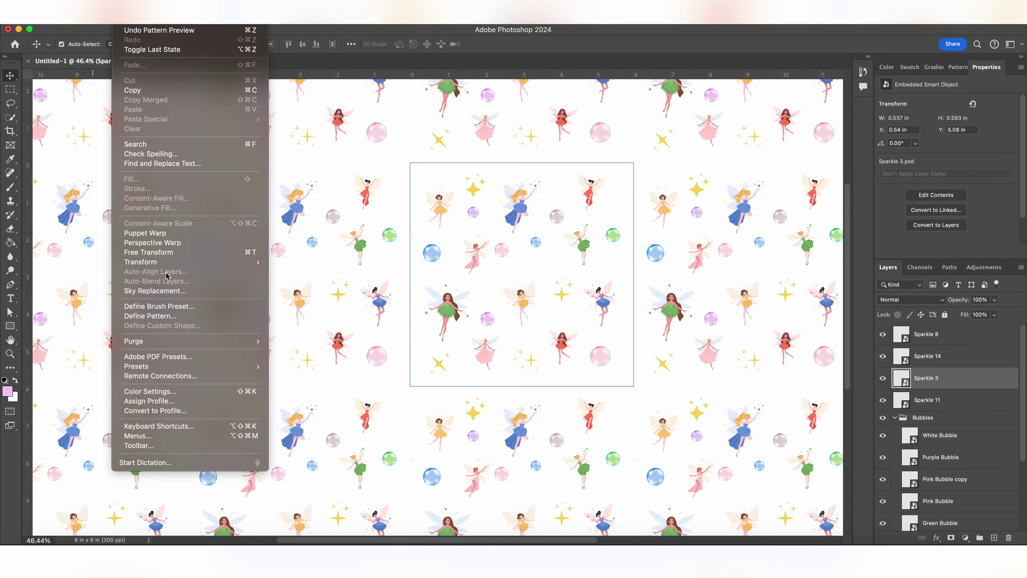
left_click(162, 316)
type("Fairy Pattern 1")
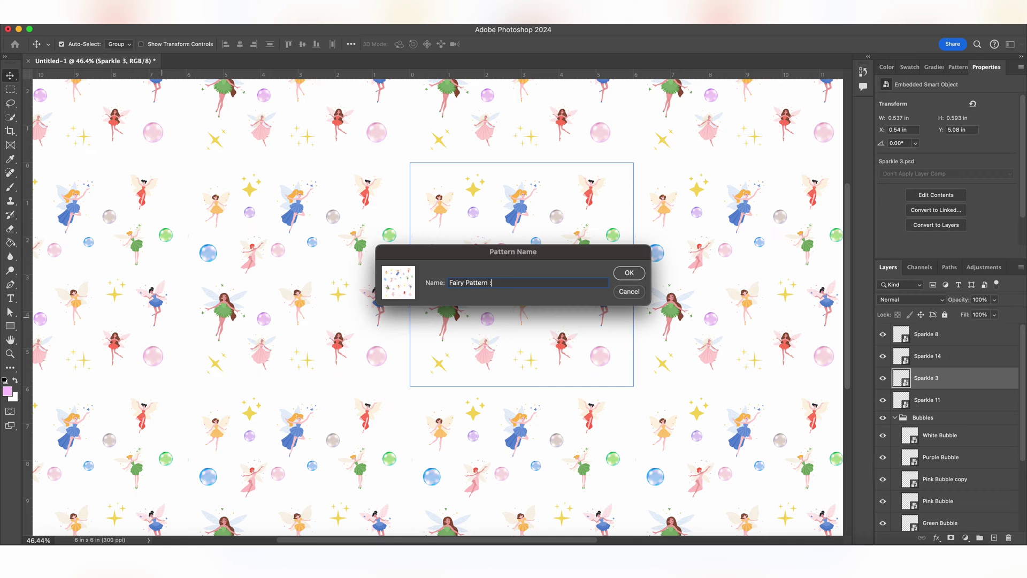
key("Return")
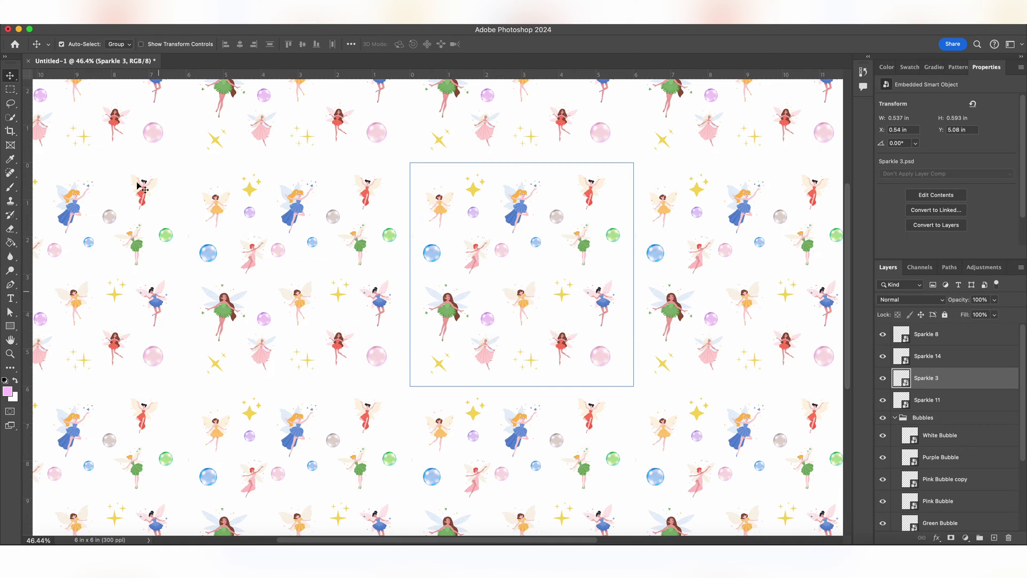
left_click(104, 24)
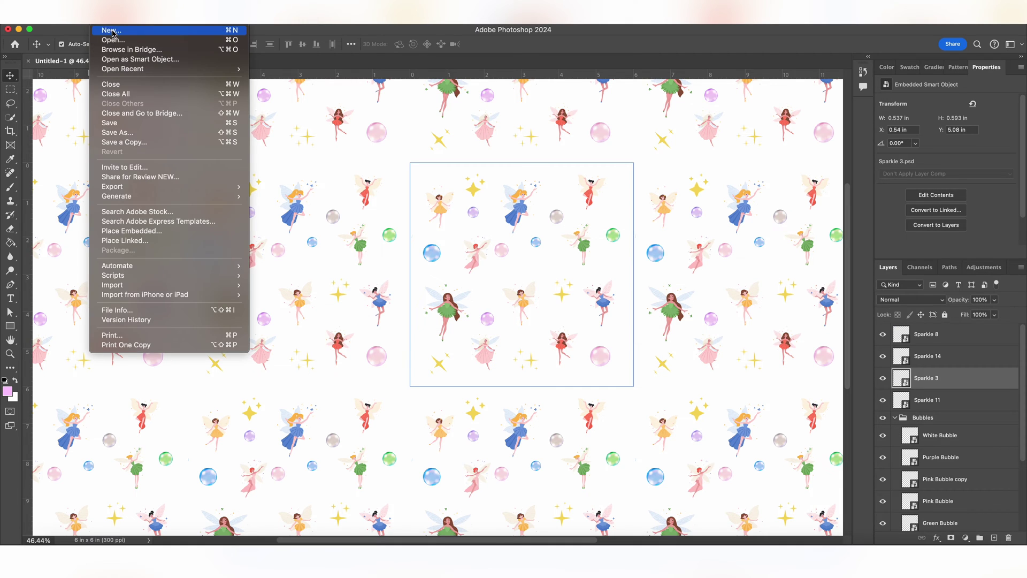
- Create a new document from the Custom 10 x 12 in preset
left_click(110, 30)
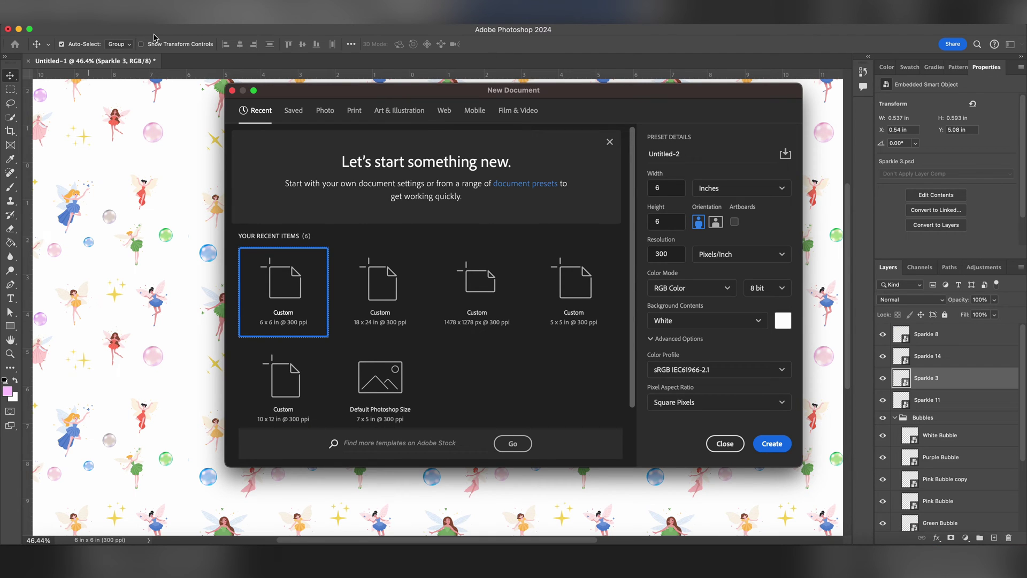
left_click(298, 378)
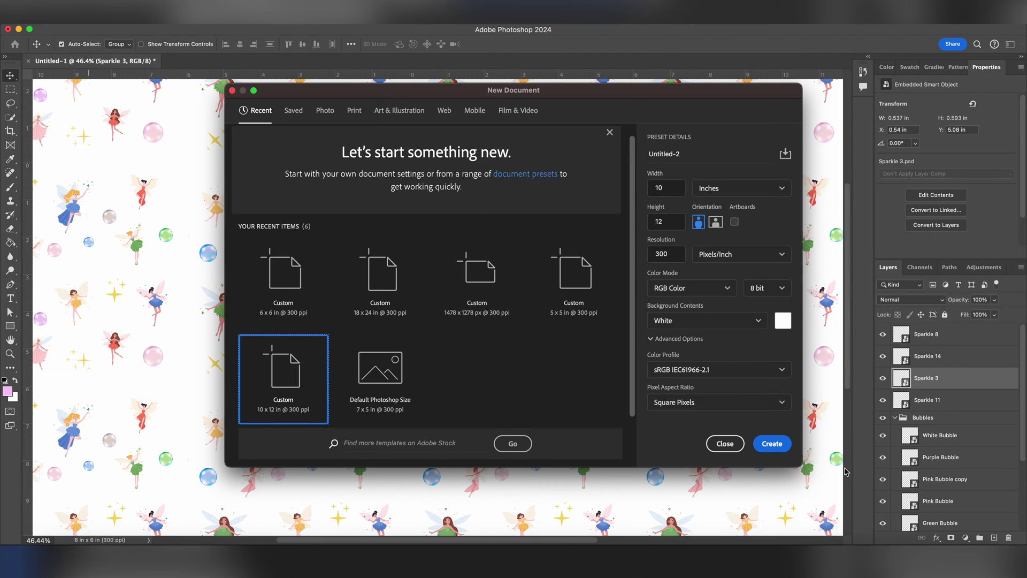
left_click(768, 444)
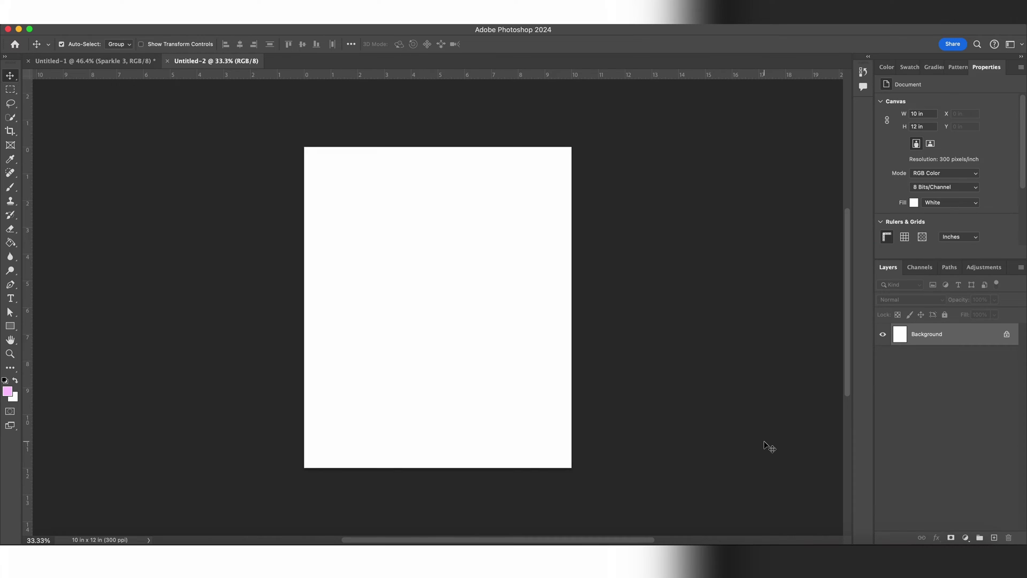
- Show the Patterns panel and drag the fairy pattern onto the new page
left_click(377, 12)
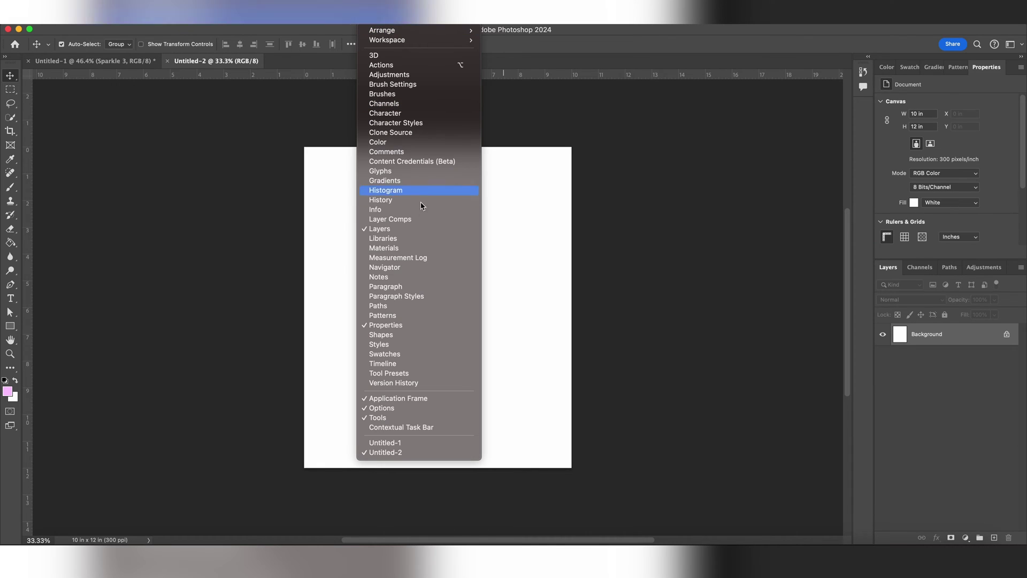
left_click(412, 318)
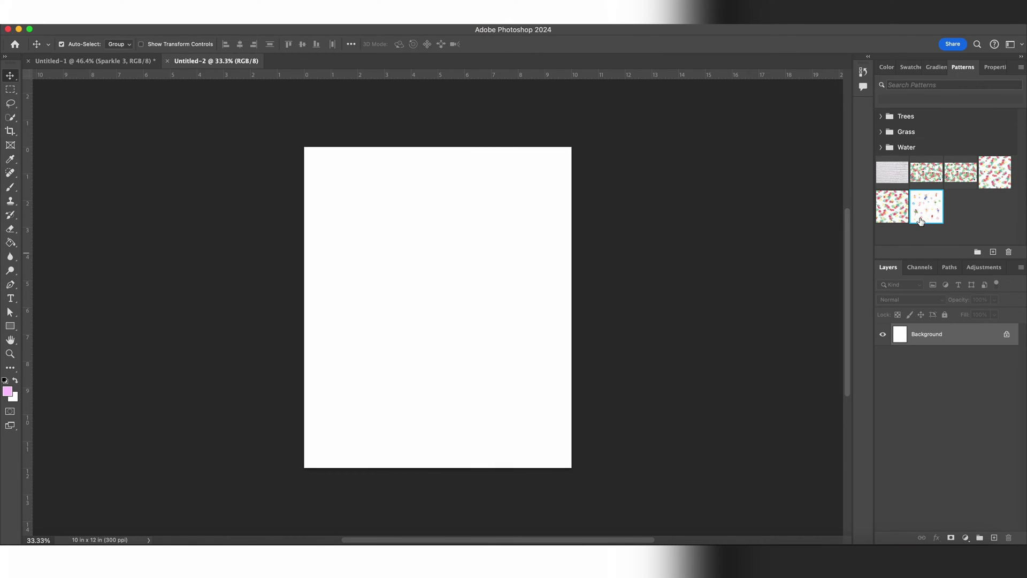
left_click_drag(920, 220, 506, 311)
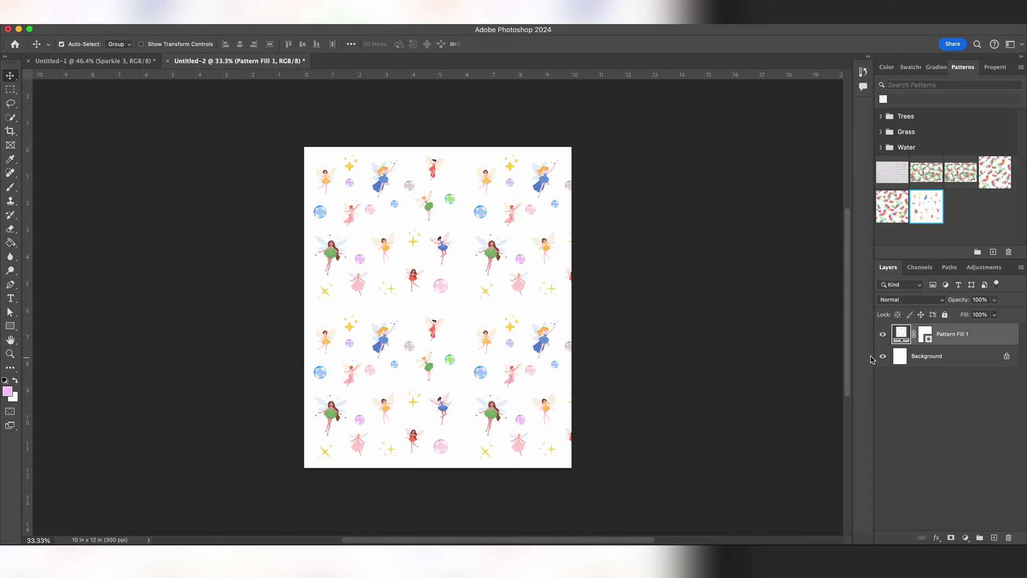
- Edit the Pattern Fill layer's angle and scale so the fairy pattern appears larger
double_click(904, 341)
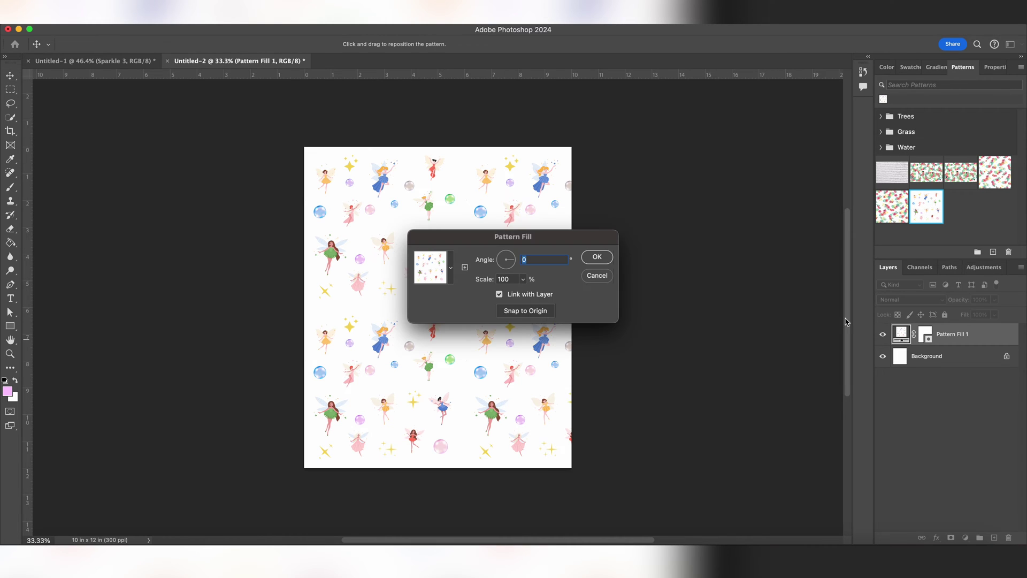
left_click_drag(477, 240, 673, 241)
mouse_move(681, 282)
left_mouse_down()
mouse_move(660, 285)
mouse_move(699, 283)
left_mouse_up()
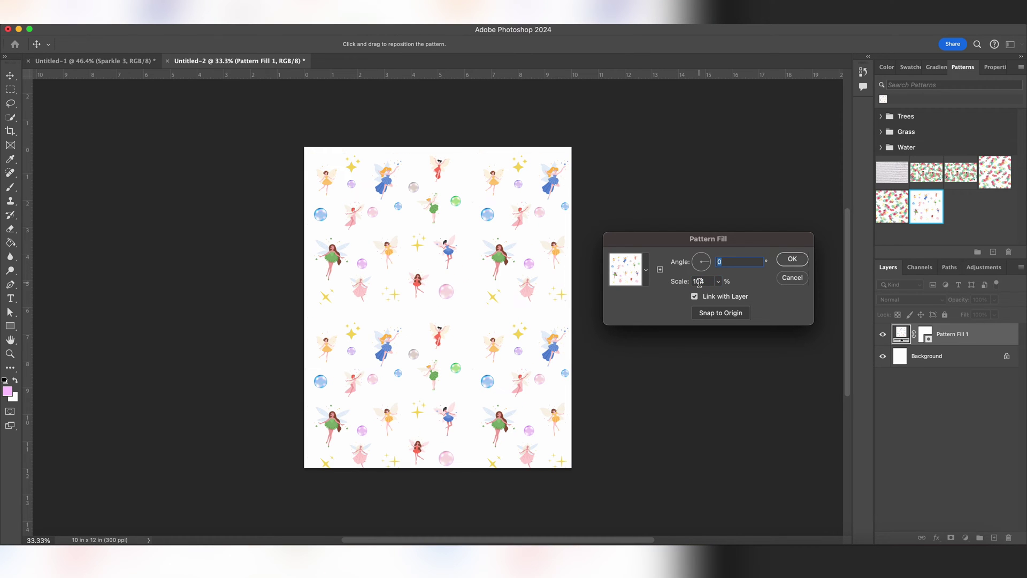
left_click_drag(713, 265, 706, 271)
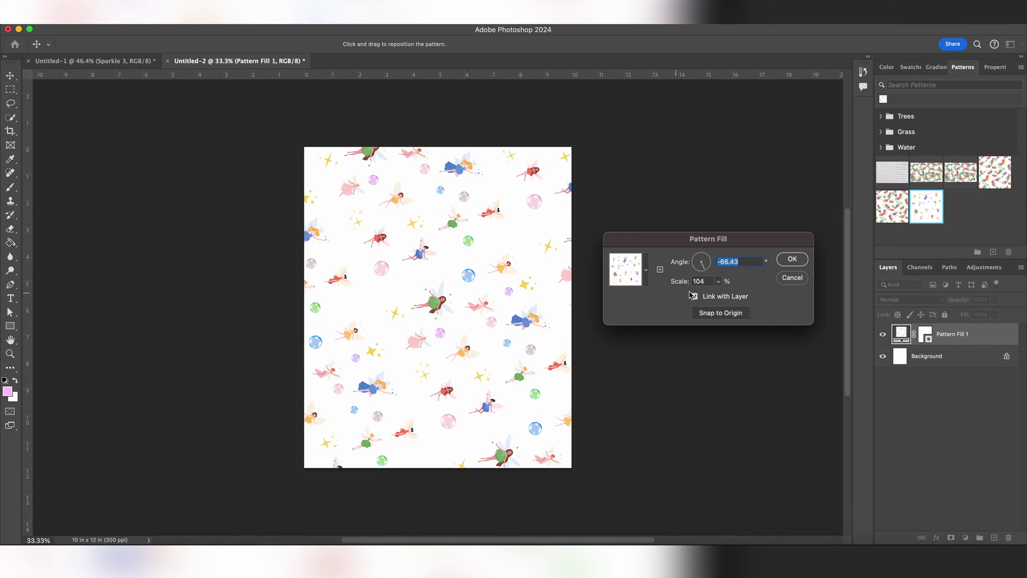
left_click_drag(680, 284, 638, 288)
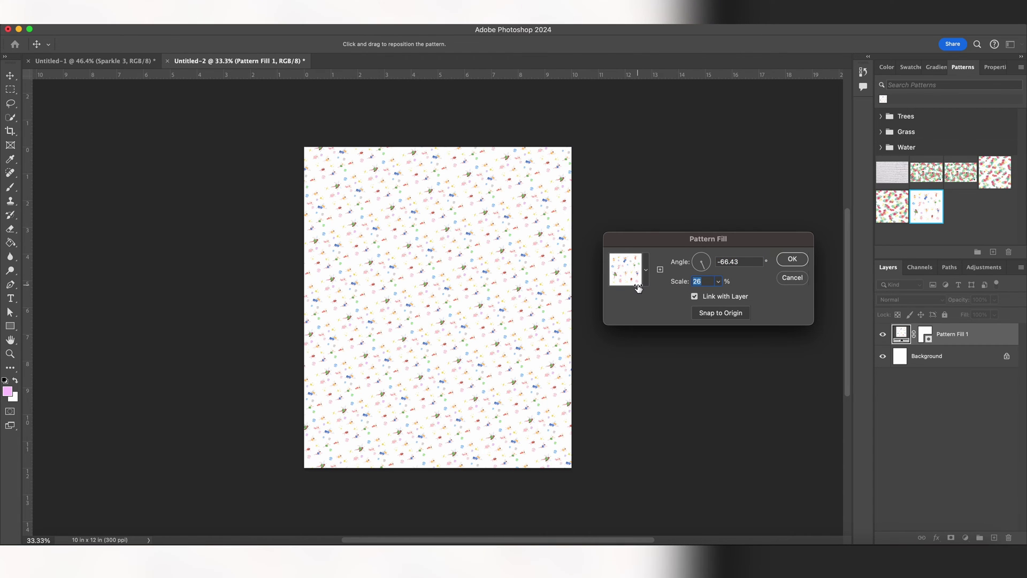
left_click_drag(638, 288, 710, 285)
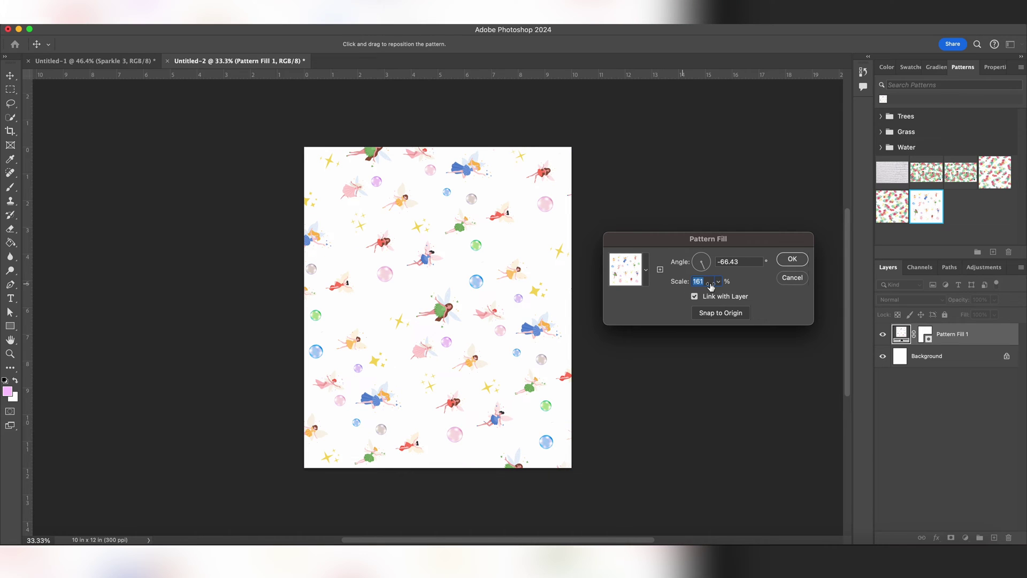
key("shift+Tab")
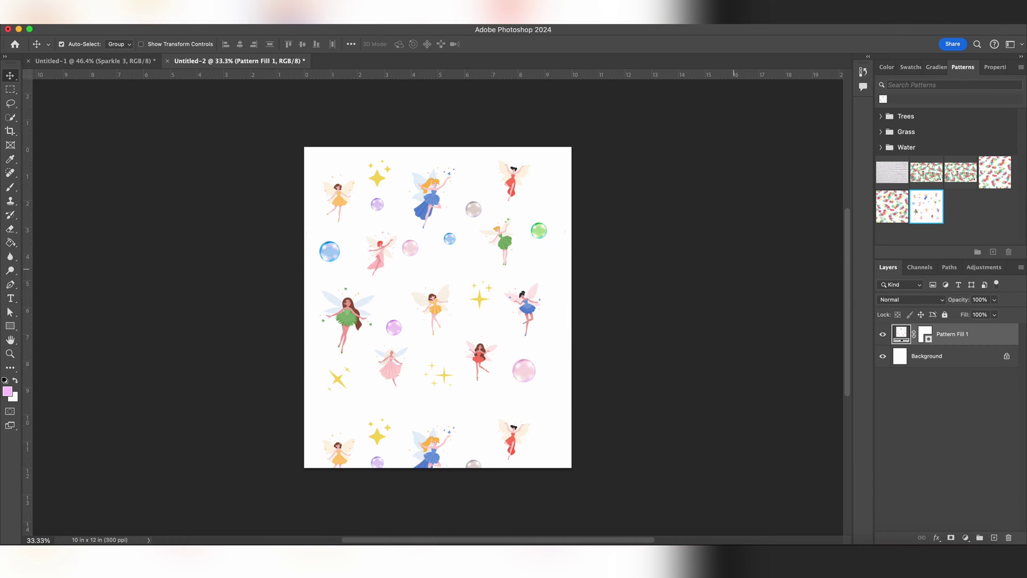
- Draw a full-height pink rectangle stripe with no outline at 65% opacity
key("u")
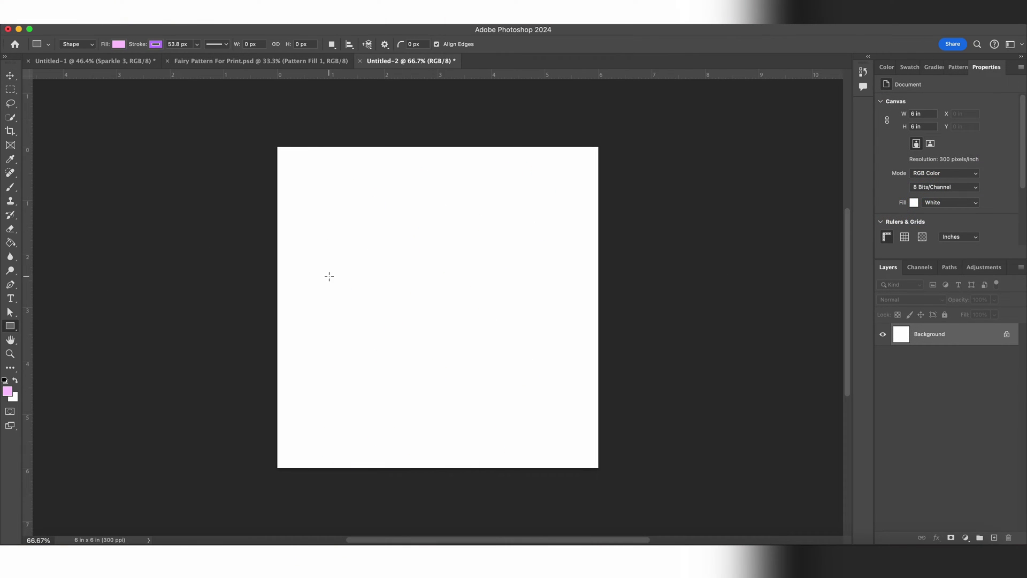
left_click_drag(303, 134, 389, 479)
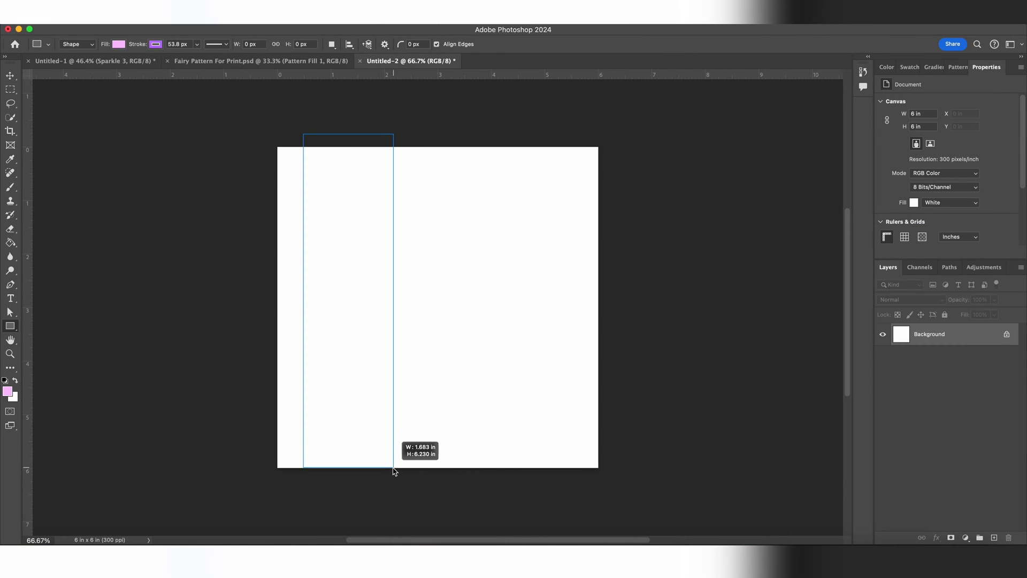
left_click(156, 44)
left_click(89, 70)
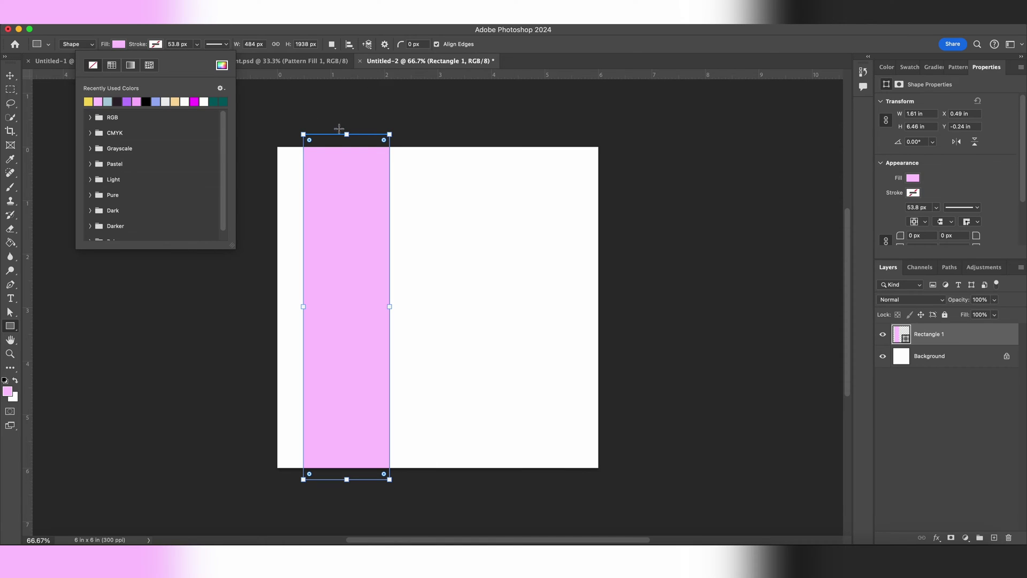
left_click_drag(346, 135, 344, 146)
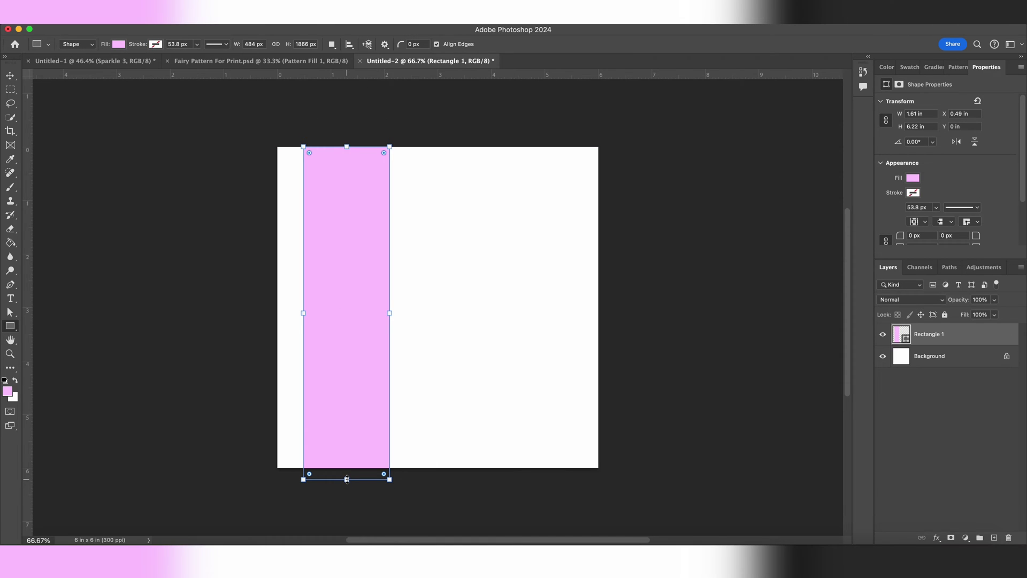
left_click_drag(346, 479, 347, 468)
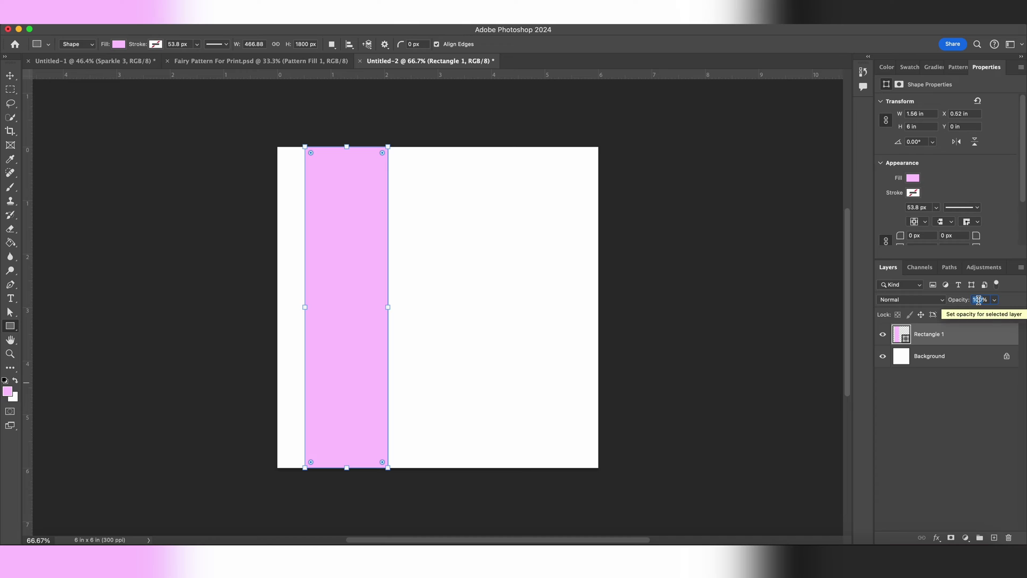
type("65")
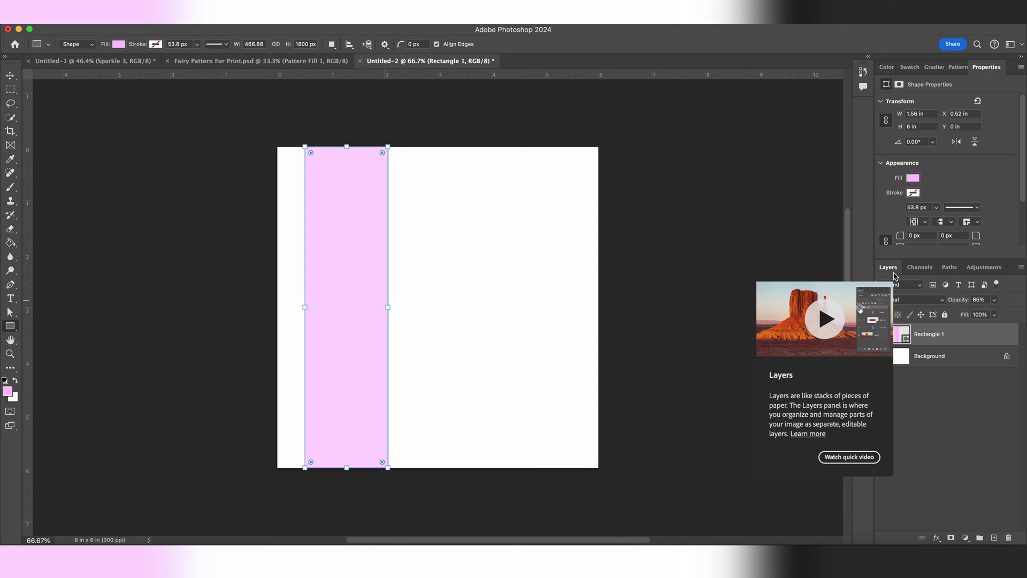
type("v")
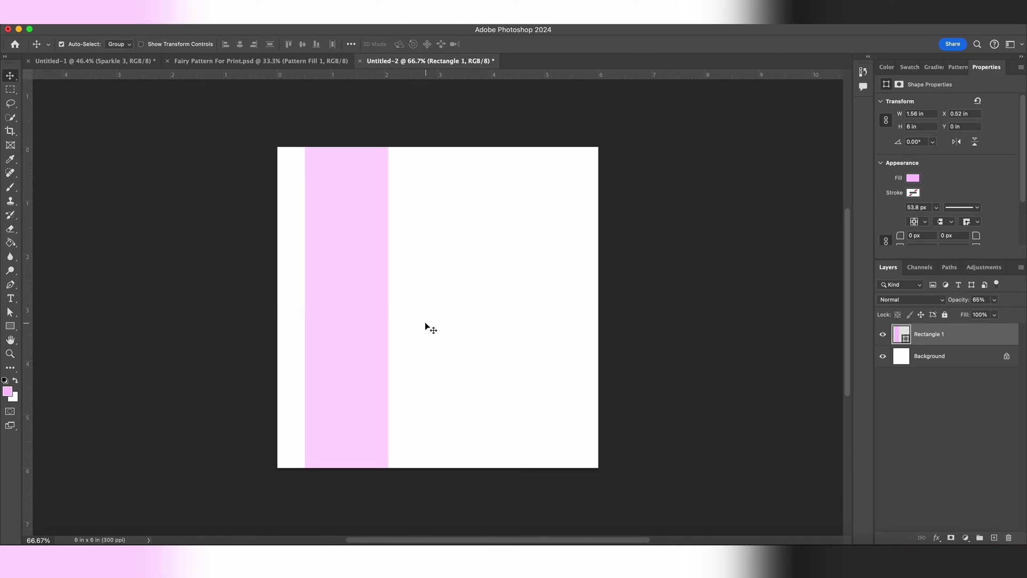
- Add a second vertical stripe copy near the canvas's right edge
key("ctrl+j")
mouse_move(359, 295)
left_mouse_down()
mouse_move(567, 309)
mouse_move(561, 303)
left_mouse_up()
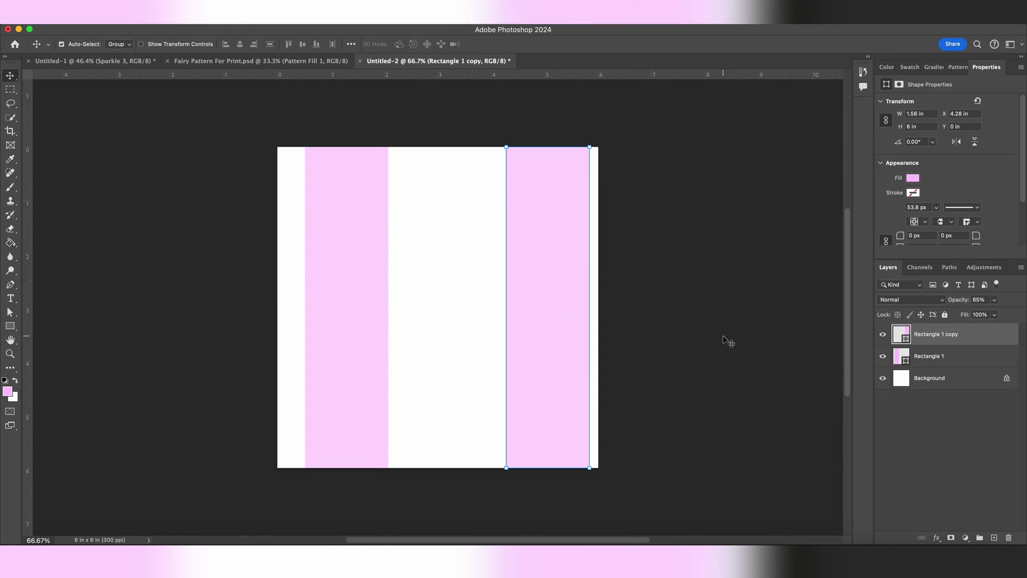
left_click(951, 434)
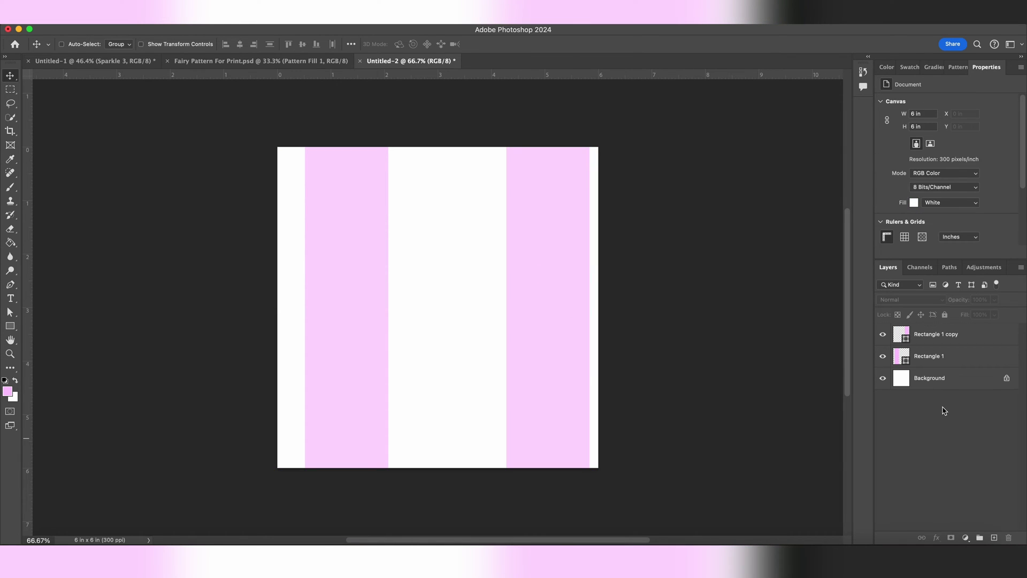
left_click(936, 334)
- Duplicate a stripe, rotate it 90° to horizontal across the top, and copy it lower
key("ctrl+j")
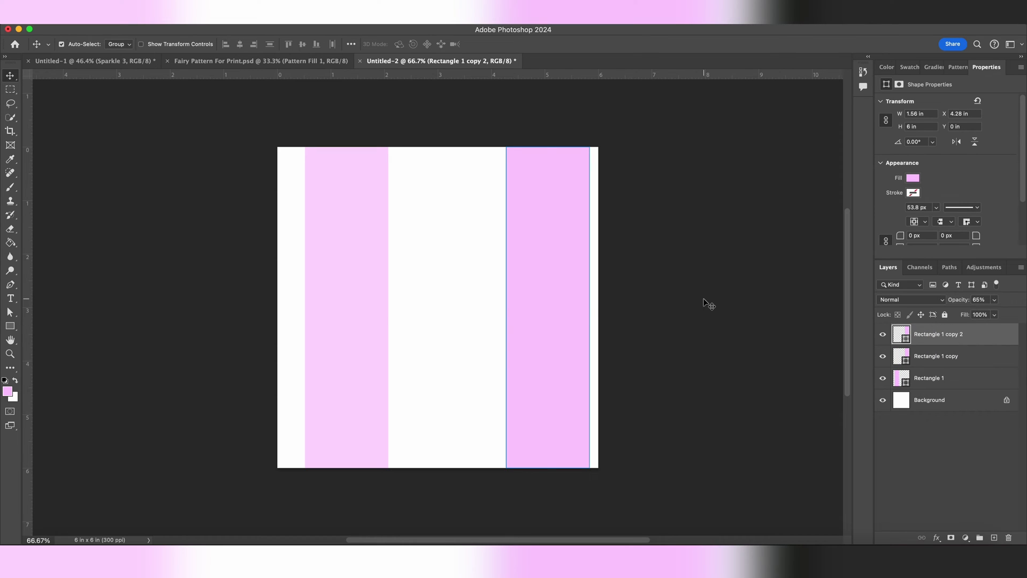
key("ctrl+t")
left_click_drag(588, 307, 535, 307)
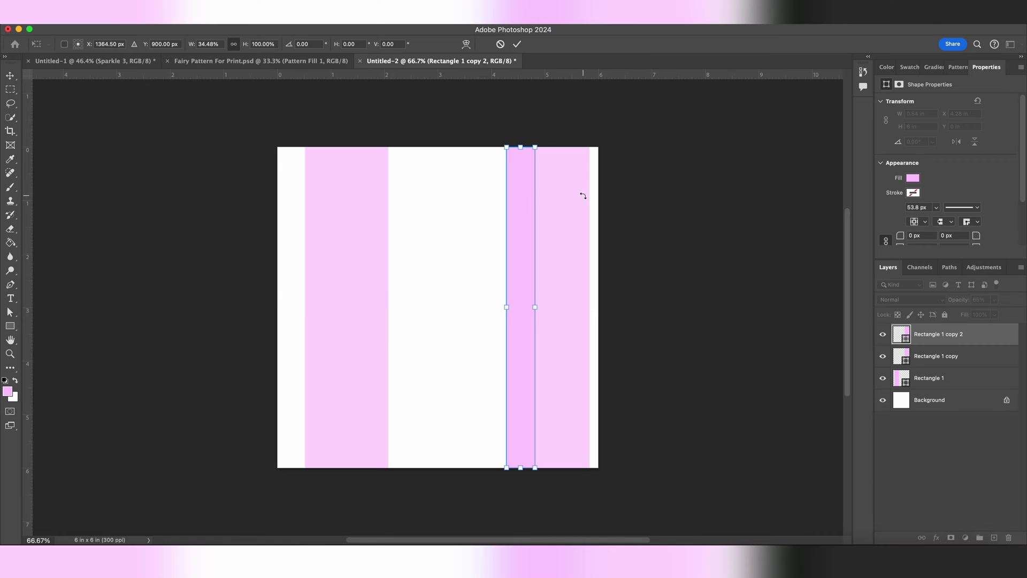
right_click(519, 198)
left_click(572, 426)
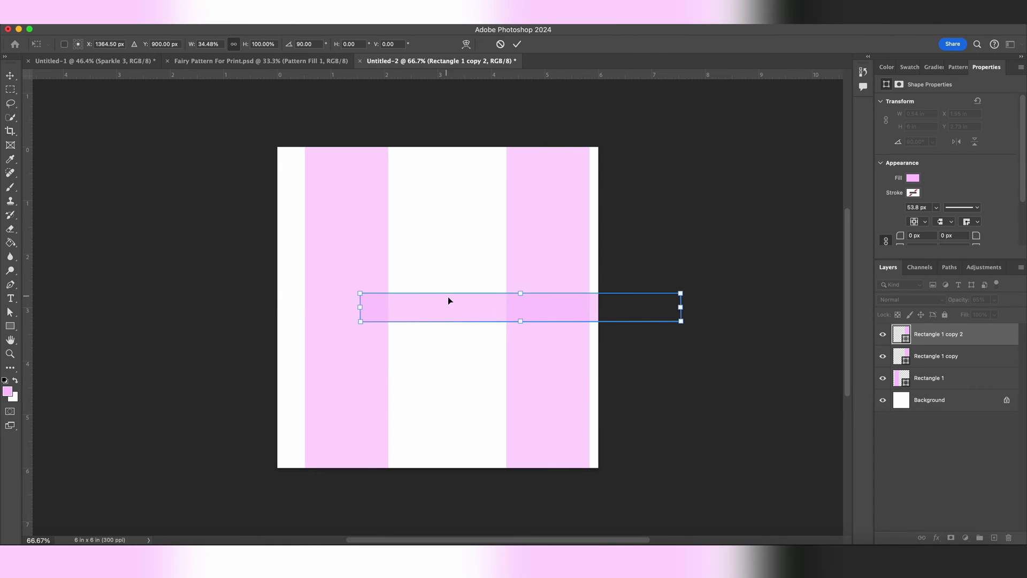
mouse_move(448, 300)
left_mouse_down()
mouse_move(367, 298)
mouse_move(396, 200)
left_mouse_up()
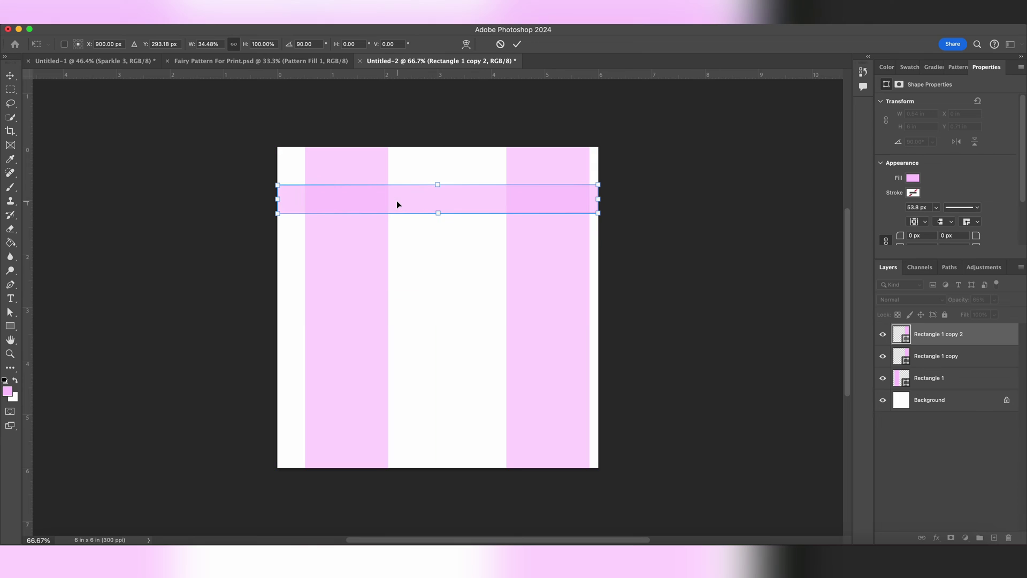
key("Return")
mouse_move(396, 204)
left_mouse_down("alt")
mouse_move(387, 298)
mouse_move(401, 301)
mouse_move(378, 414)
mouse_move(385, 396)
left_mouse_up("alt")
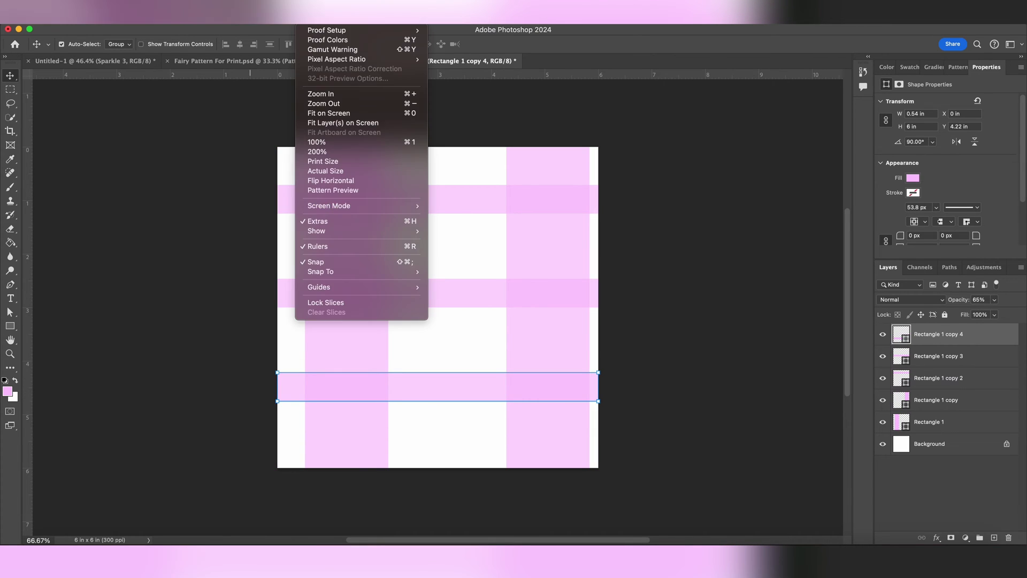
- Turn on Pattern Preview and nudge the right-hand pink stripe slightly left
left_click(386, 191)
key("Return")
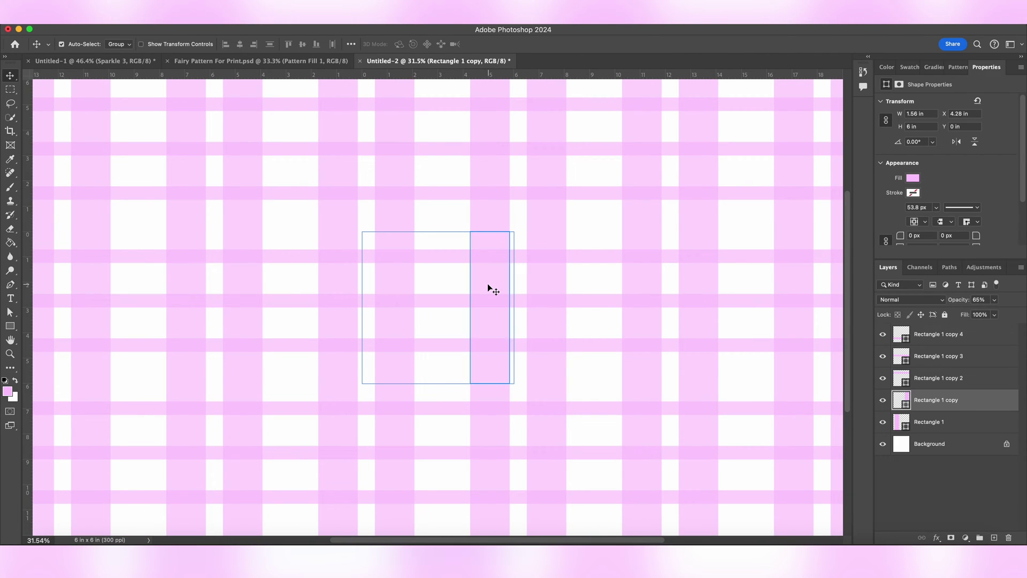
left_click_drag(487, 286, 476, 288)
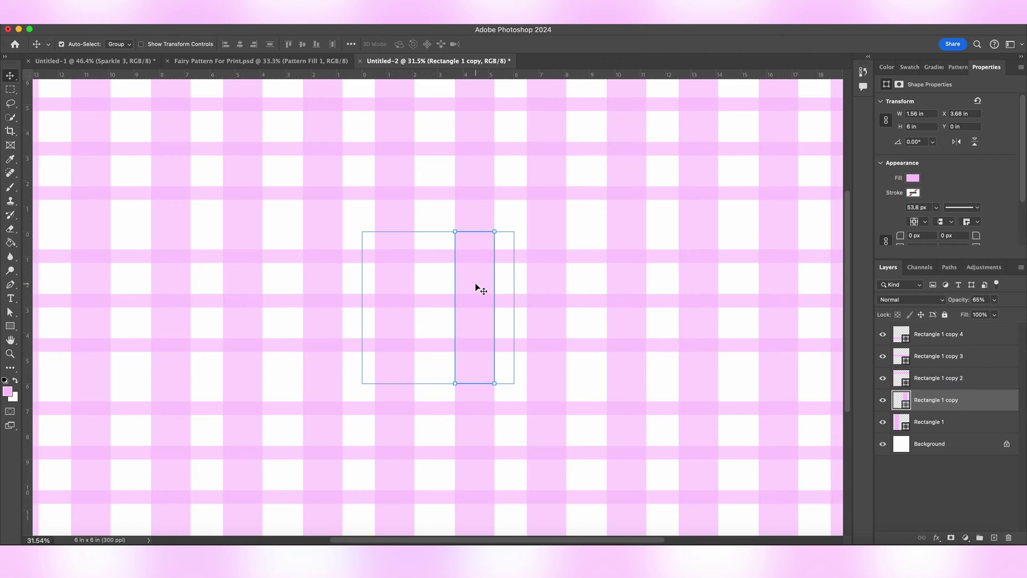
left_click(511, 284)
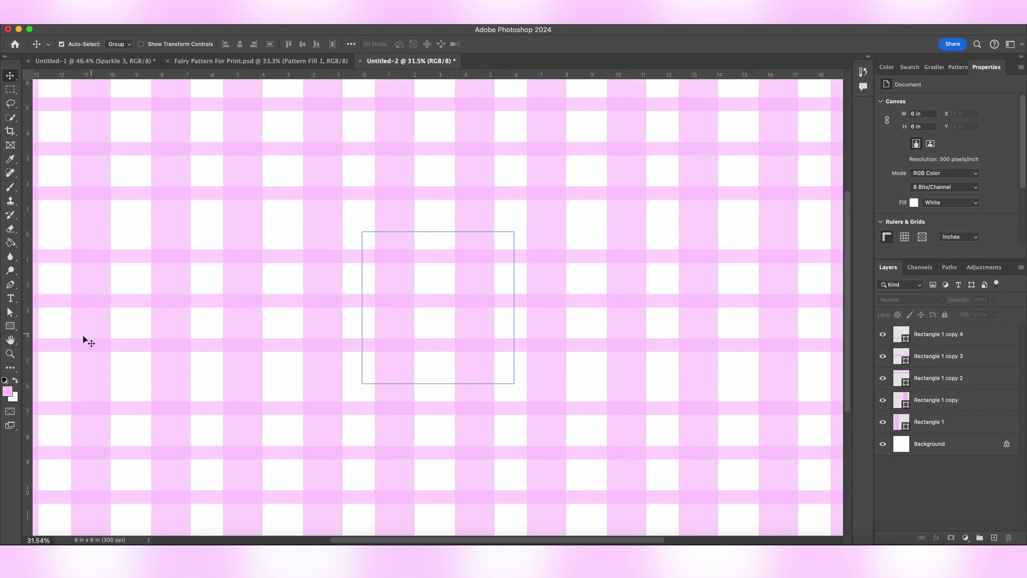
- Draw a thin blue rectangle bar with no outline across the tile
left_click(11, 326)
left_click(155, 44)
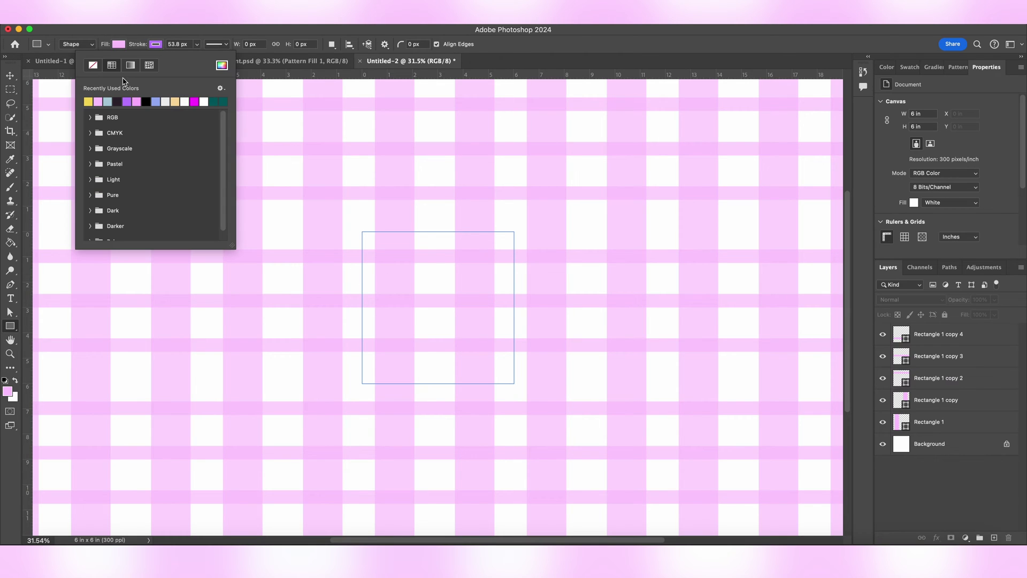
left_click(98, 65)
left_click(118, 44)
left_click(127, 101)
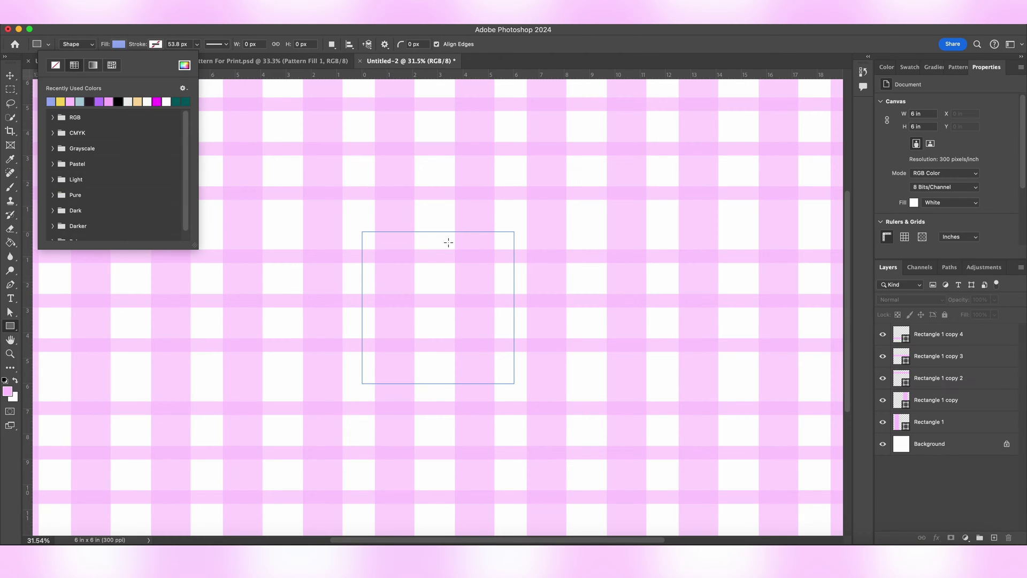
left_click_drag(363, 274, 514, 281)
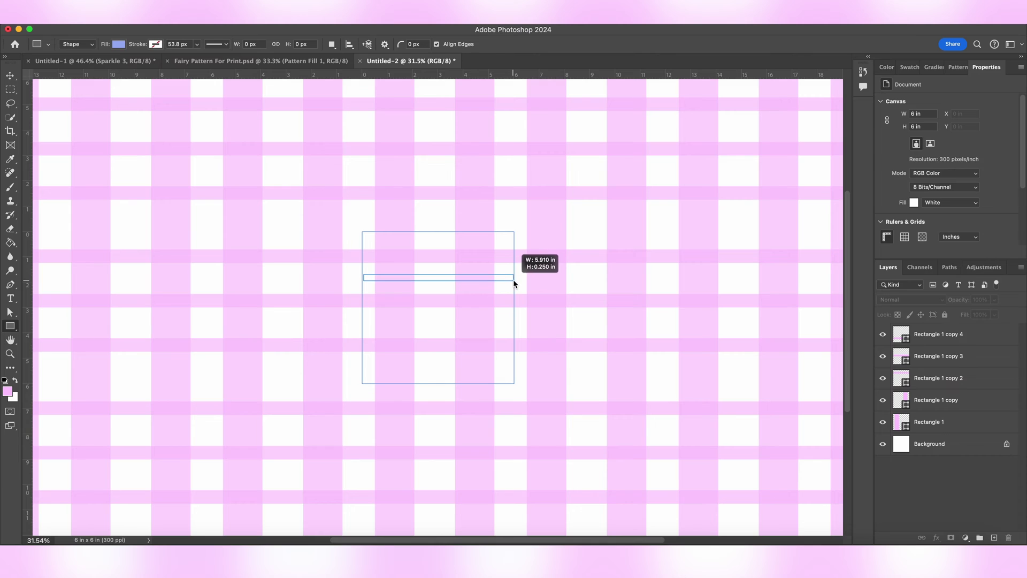
- Align both ends of the bar with the tile edges
key("super+plus")
scroll(398, 239, "left", 2)
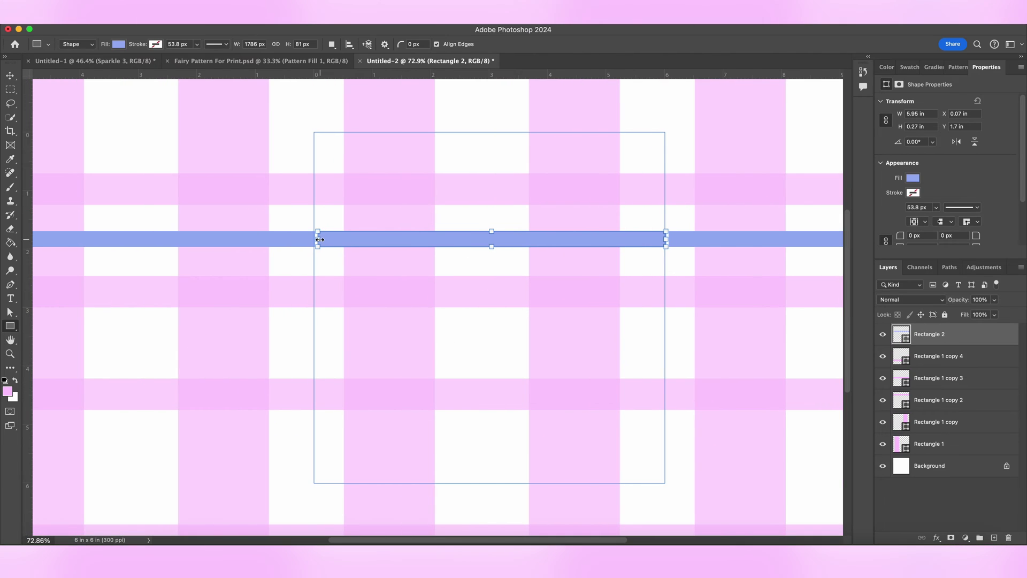
left_click_drag(319, 239, 314, 239)
key("super+plus")
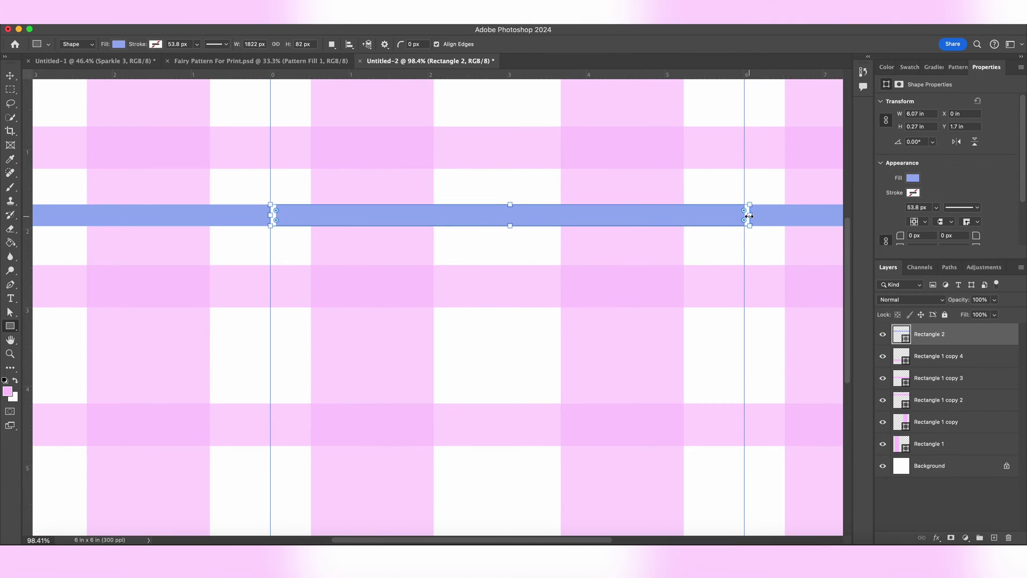
left_click_drag(749, 216, 743, 216)
- Recolor the bar pale cyan at 60% opacity
left_click(119, 44)
left_click(185, 64)
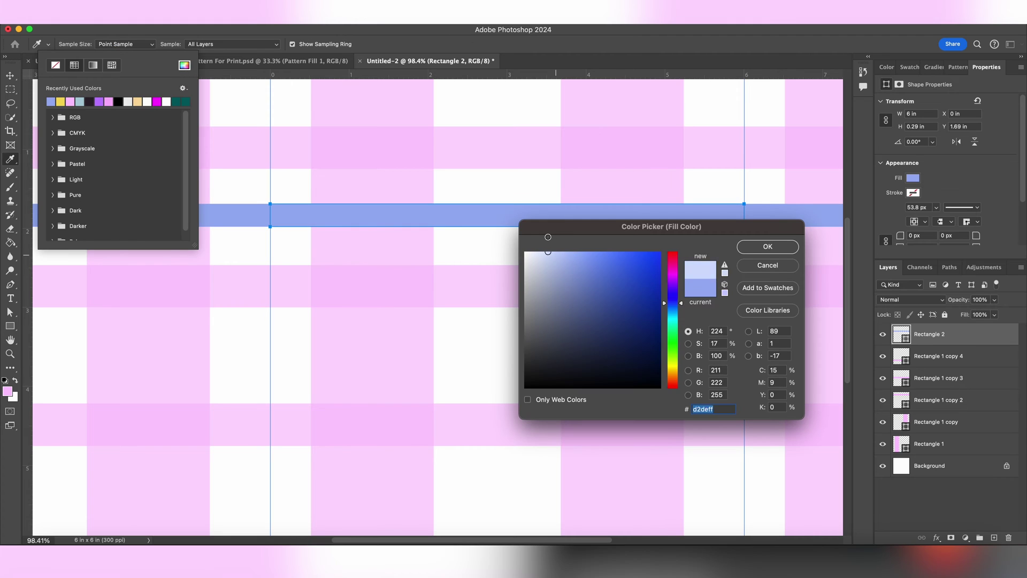
left_click(672, 320)
left_click(768, 247)
key("6")
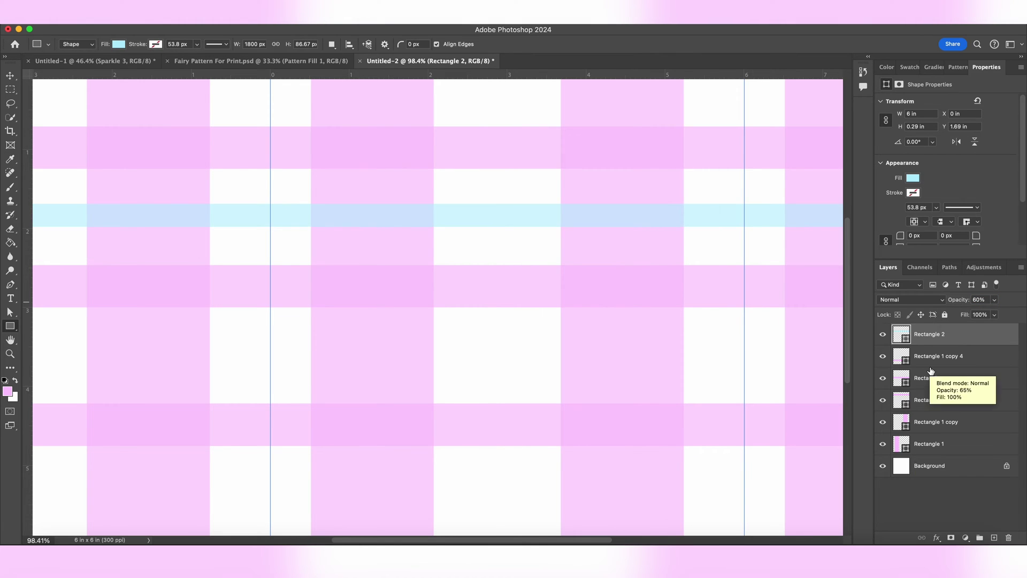
- Duplicate the cyan bar, rotate the copy upright, and place it inside the tile
key("super+j")
key("super+t")
left_click_drag(850, 236, 525, 413)
key("super+minus")
key("v")
mouse_move(489, 246)
left_mouse_down()
mouse_move(472, 265)
mouse_move(472, 297)
left_mouse_up()
- Copy the horizontal cyan bar lower in the tile
scroll(554, 308, "down", 5)
scroll(554, 308, "up", 2)
scroll(554, 308, "up", 2)
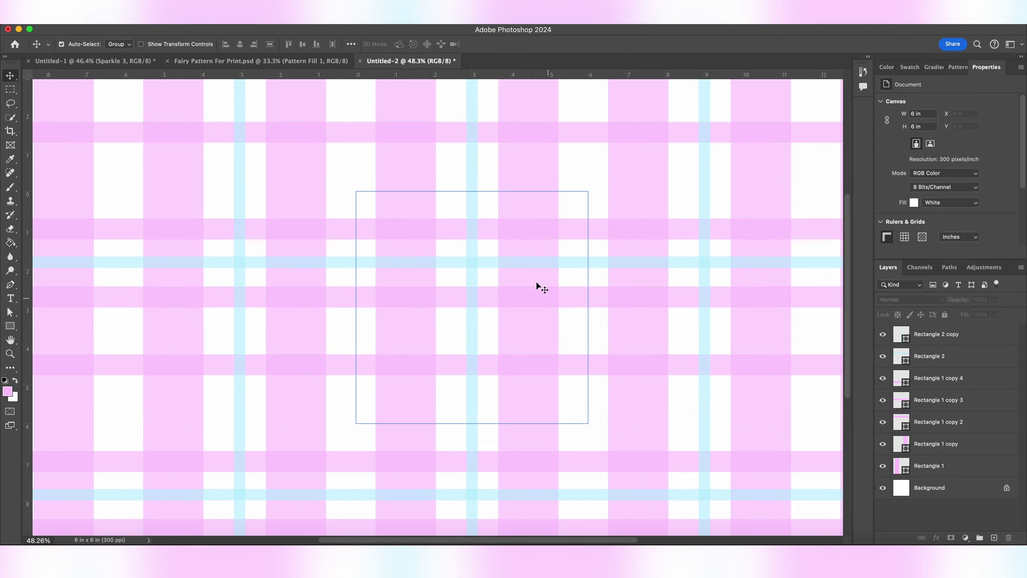
mouse_move(537, 262)
left_mouse_down()
mouse_move(562, 183)
mouse_move(551, 333)
left_mouse_up()
left_click(537, 347)
- Copy the vertical cyan bar further right
scroll(532, 355, "down", 3)
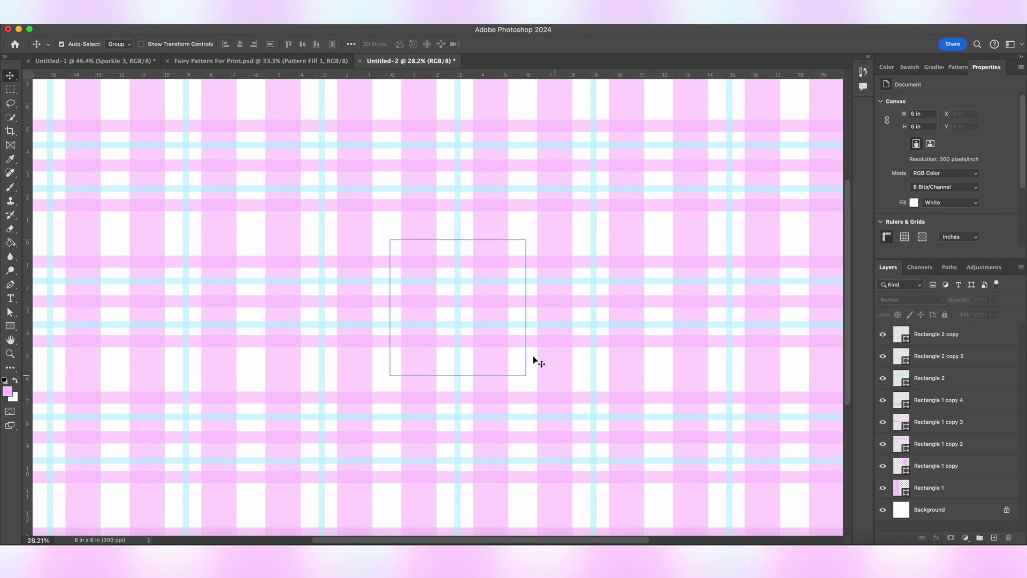
left_click_drag(460, 277, 521, 289)
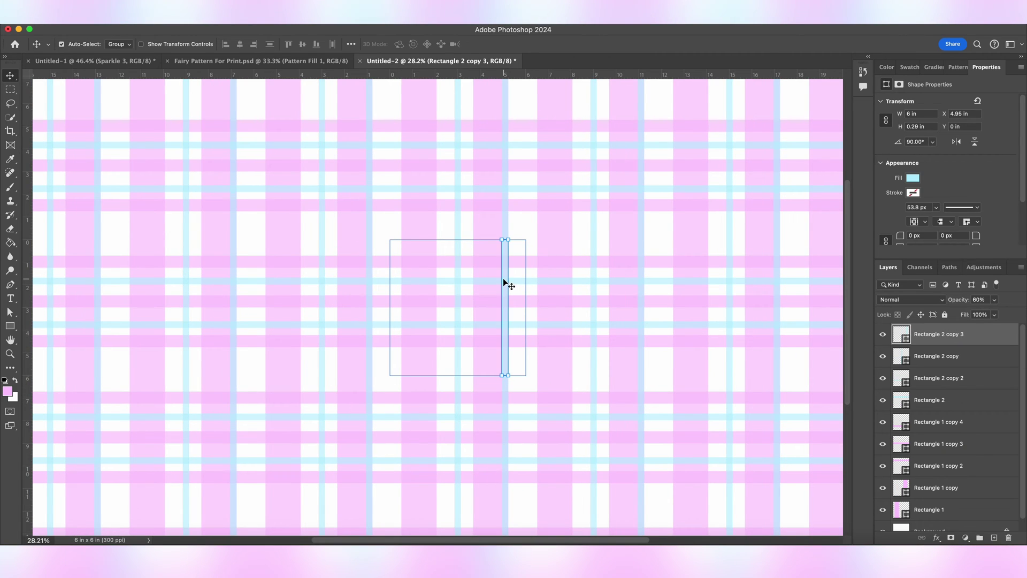
left_click(469, 367)
scroll(469, 367, "down", 5)
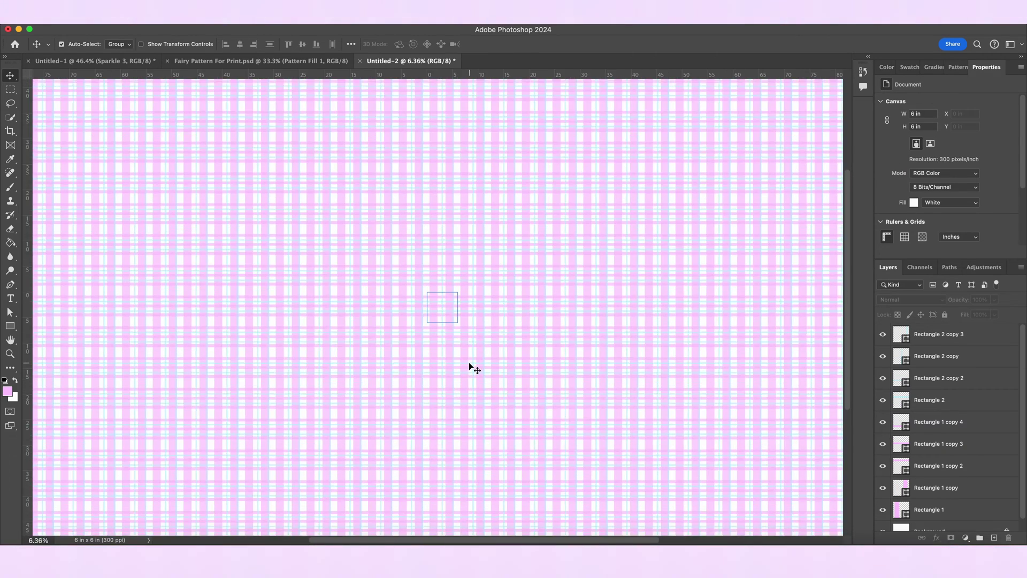
scroll(468, 367, "up", 5)
- Add one more cyan bar copy and start a new document
left_click_drag(474, 325, 471, 356)
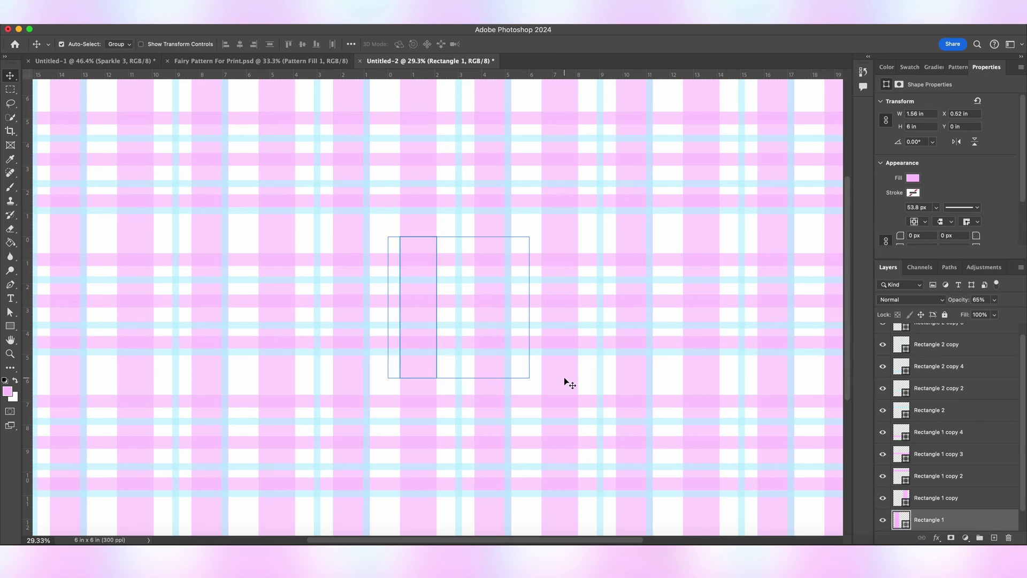
scroll(535, 374, "down", 2)
scroll(512, 370, "up", 5)
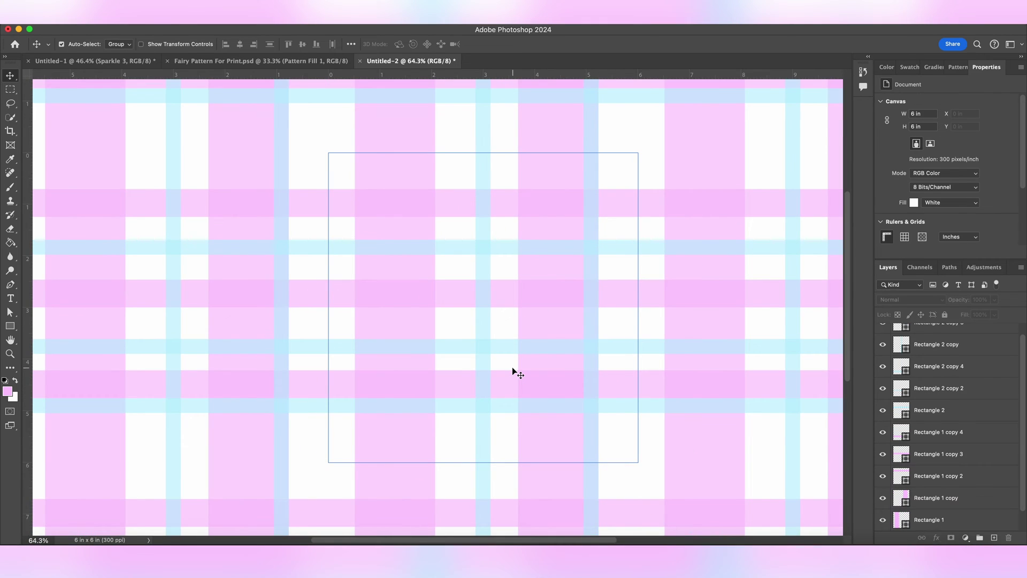
scroll(769, 505, "down", 2)
key("ctrl+n")
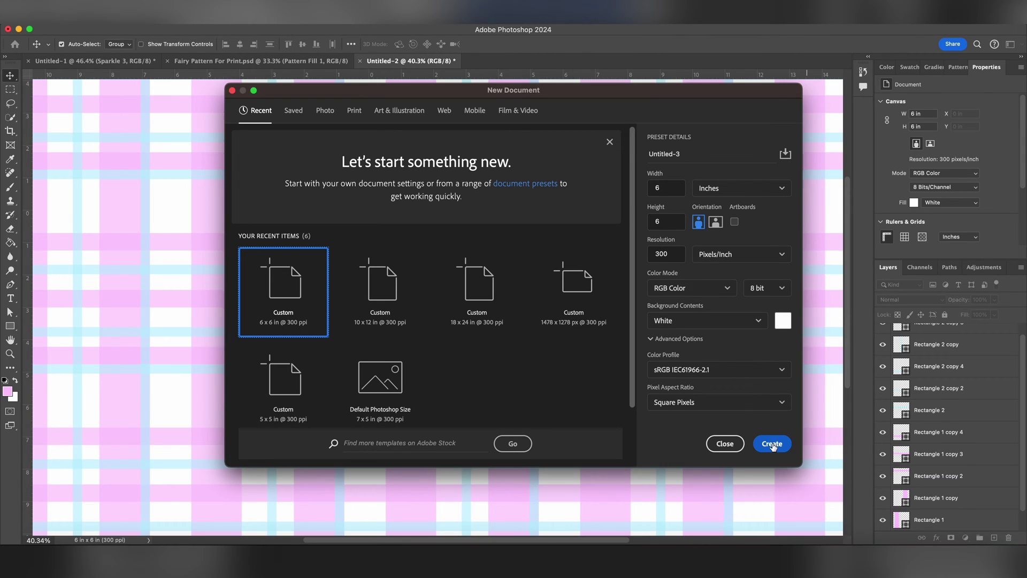
- Create the 6×6 inch document and draw a square near the canvas centre
left_click(773, 443)
left_click(10, 326)
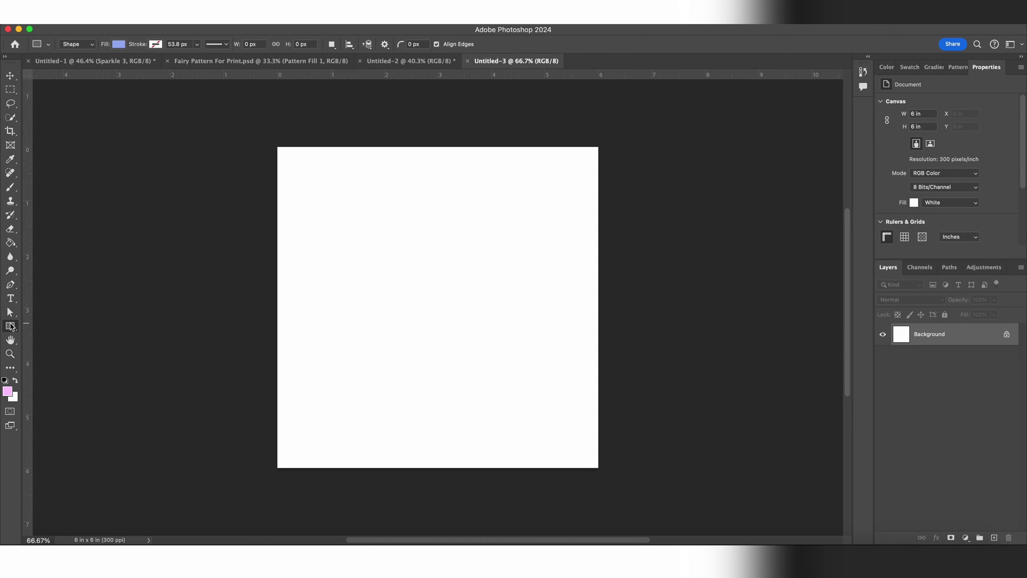
right_click(11, 326)
left_click(60, 325)
left_click_drag(390, 239, 549, 384)
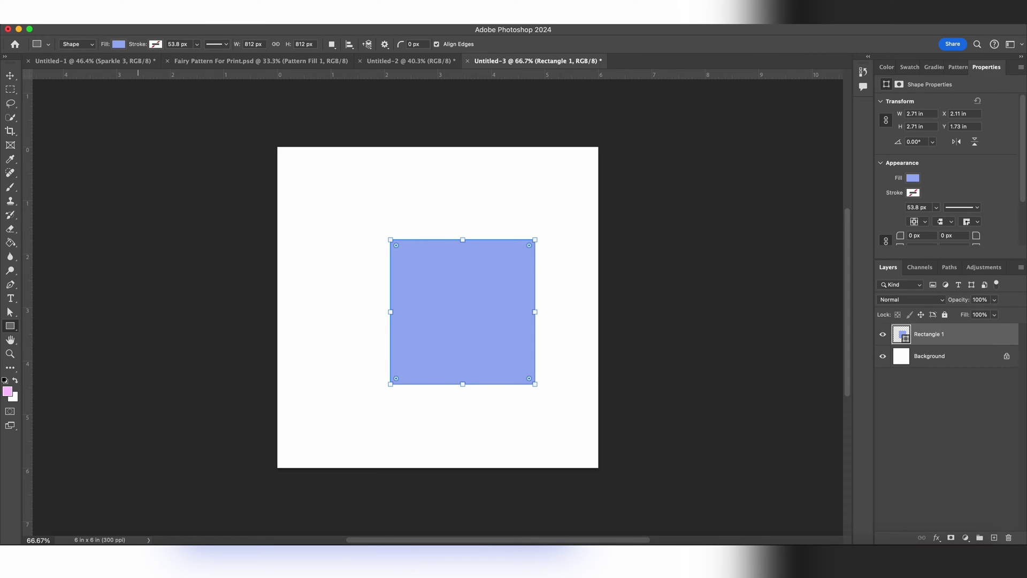
- Give the square no fill and a 12 px black stroke
left_click(118, 44)
left_click(56, 65)
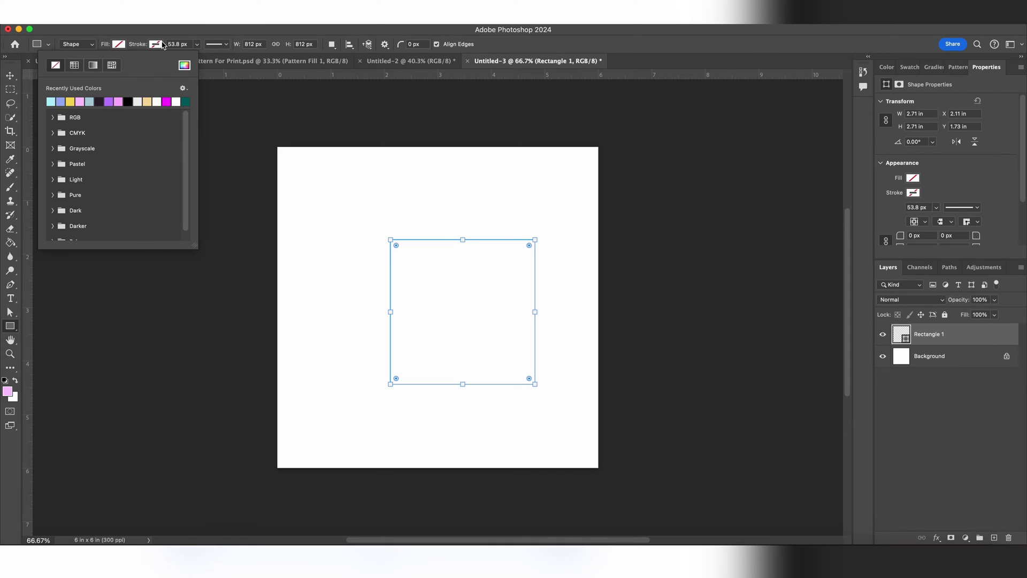
left_click(156, 44)
left_click(165, 101)
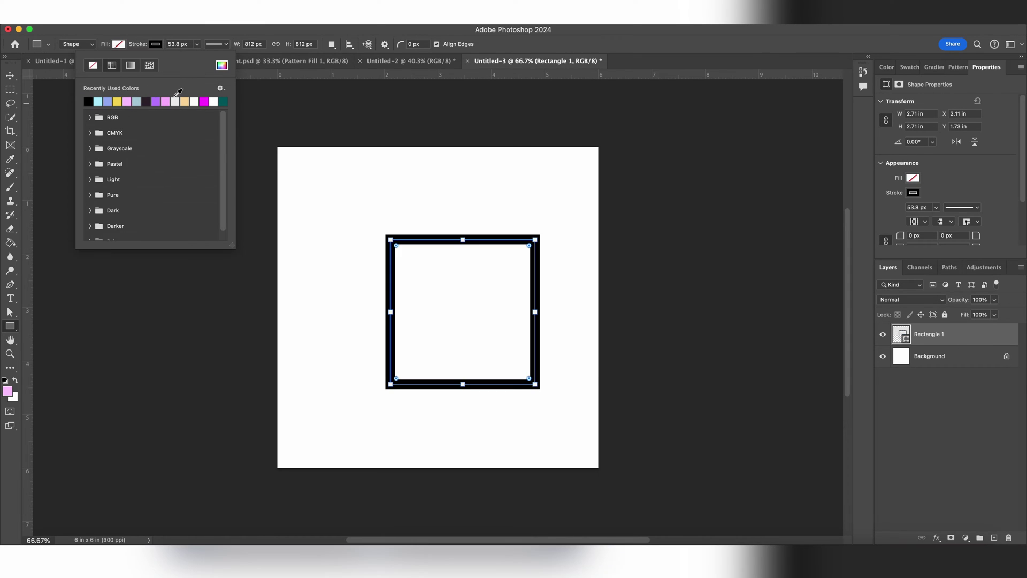
left_click(196, 45)
double_click(177, 44)
type("12")
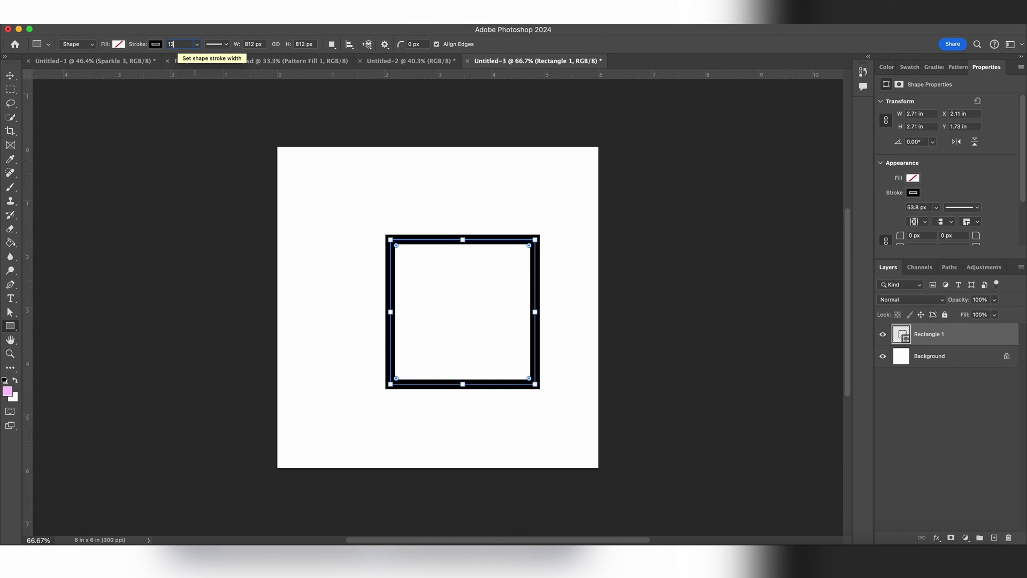
key("Return")
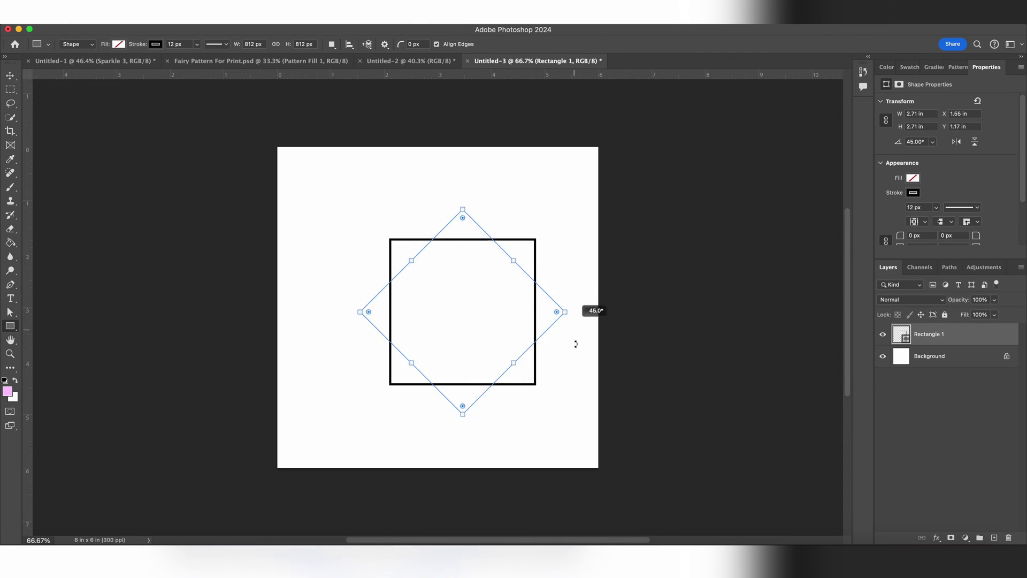
- Rotate the square 45° and scale it until its corners touch the canvas edges
left_click_drag(538, 231, 585, 309)
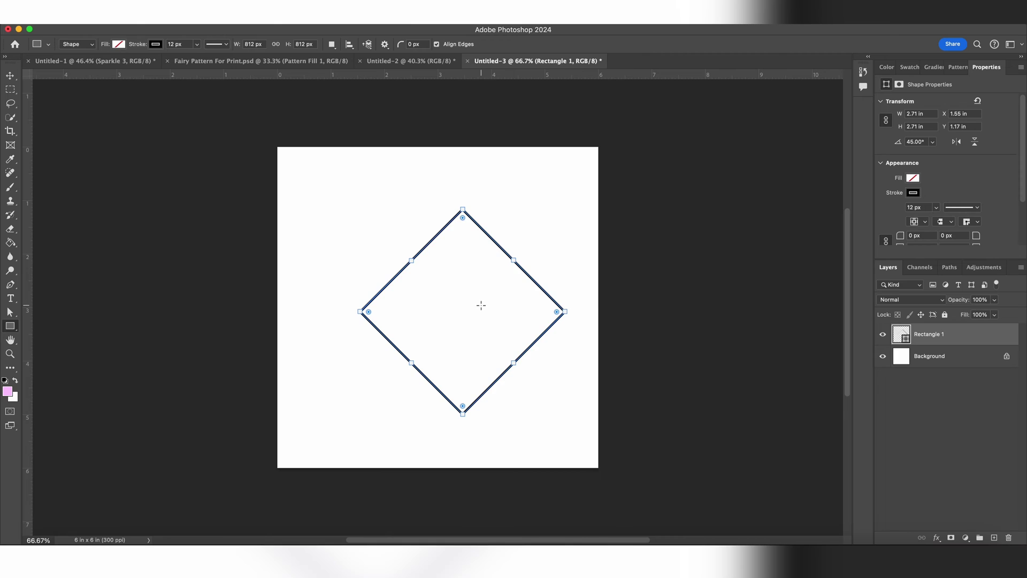
key("ctrl+t")
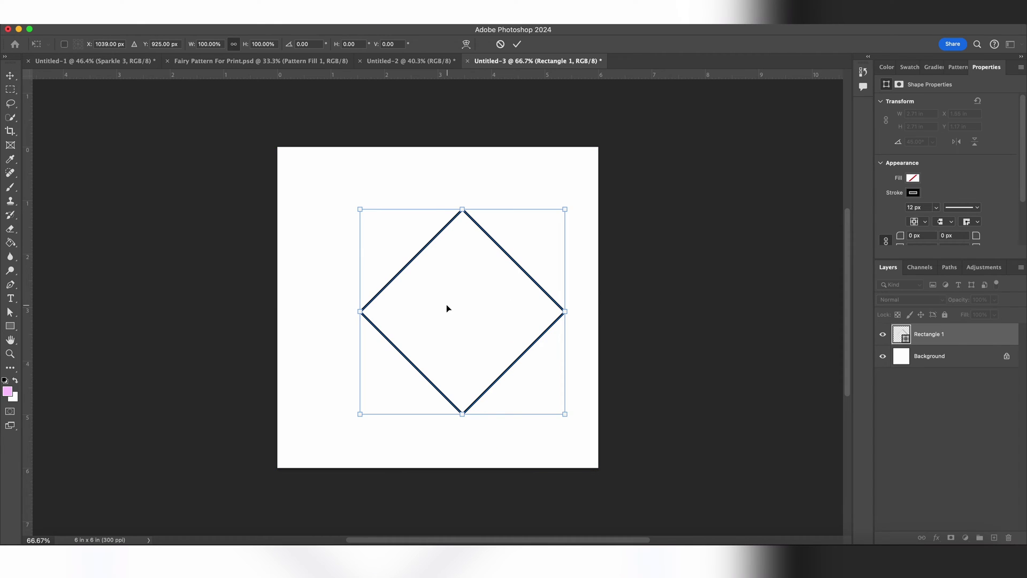
left_click_drag(447, 309, 445, 303)
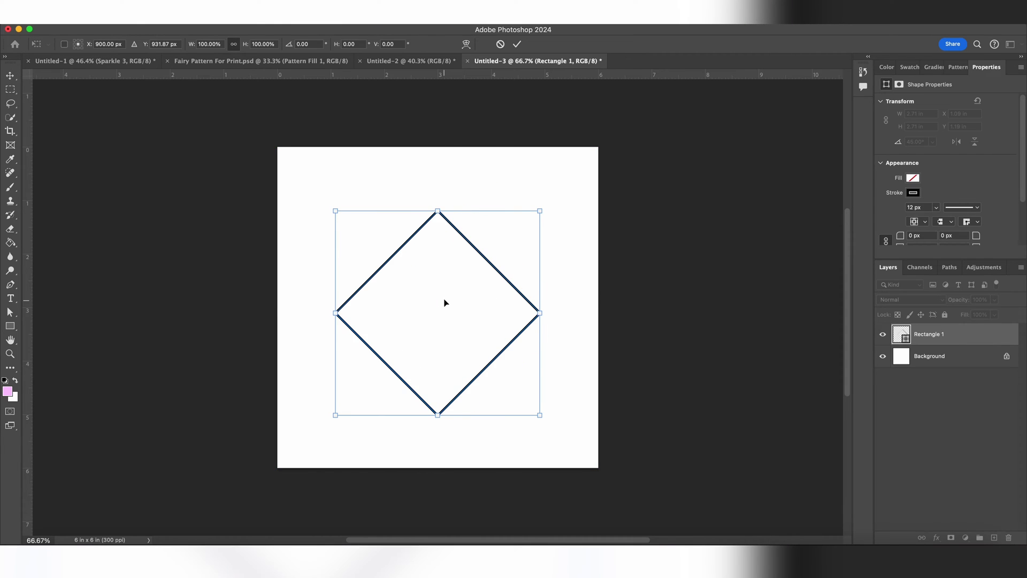
left_click_drag(444, 303, 445, 295)
left_click_drag(438, 202, 437, 147)
left_click_drag(439, 405, 438, 467)
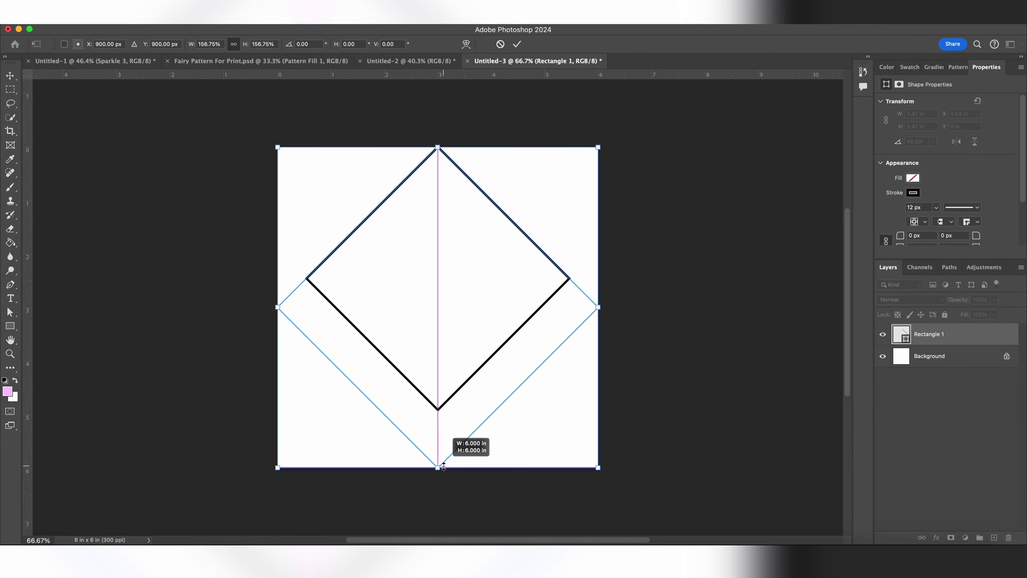
key("Return")
- Place the monkey, pink leopard, giraffe and toucan SVGs inside the diamond
left_click_drag(807, 237, 372, 255)
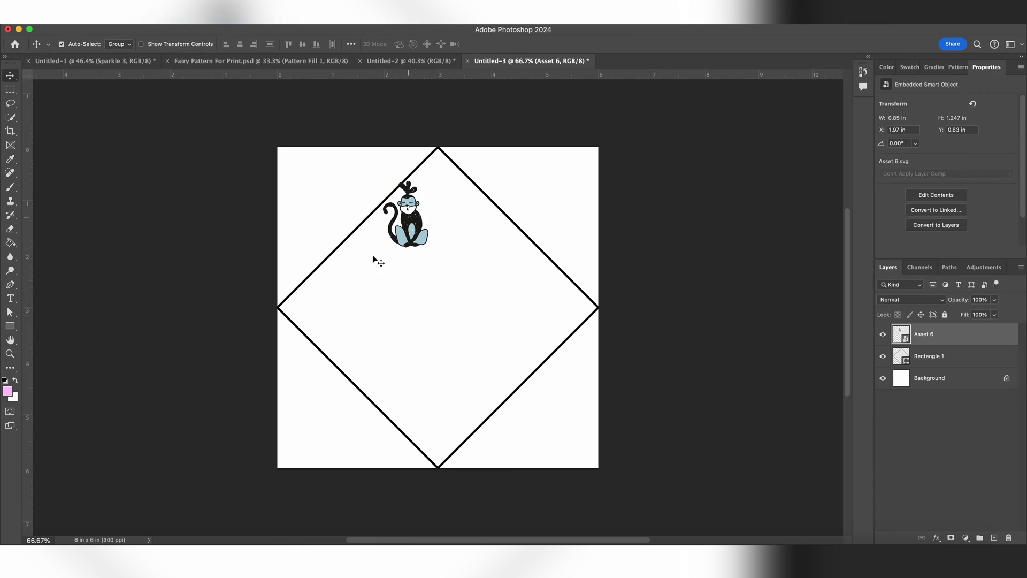
left_click_drag(777, 194, 375, 312)
key("Return")
left_click_drag(798, 286, 435, 300)
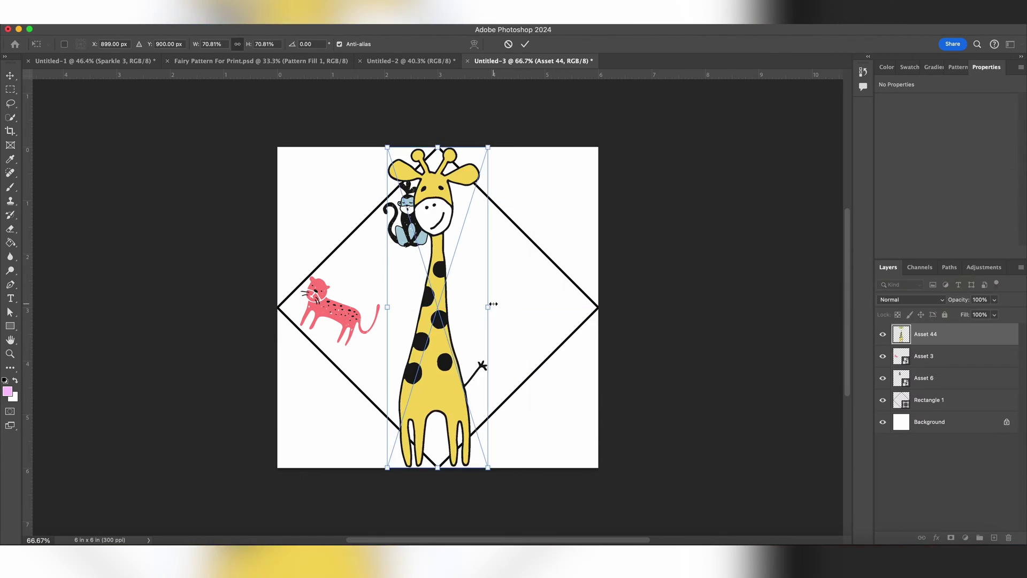
key("Return")
left_click_drag(967, 165, 451, 181)
key("Return")
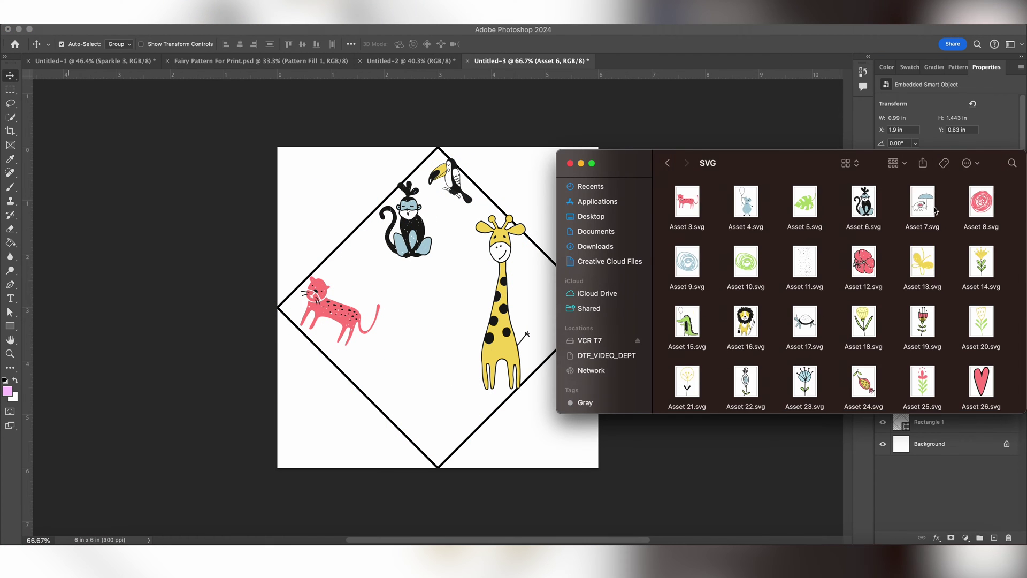
- Add the umbrella elephant, turtle and zebra illustrations
left_click_drag(743, 203, 443, 308)
key("Return")
left_click_drag(804, 321, 562, 299)
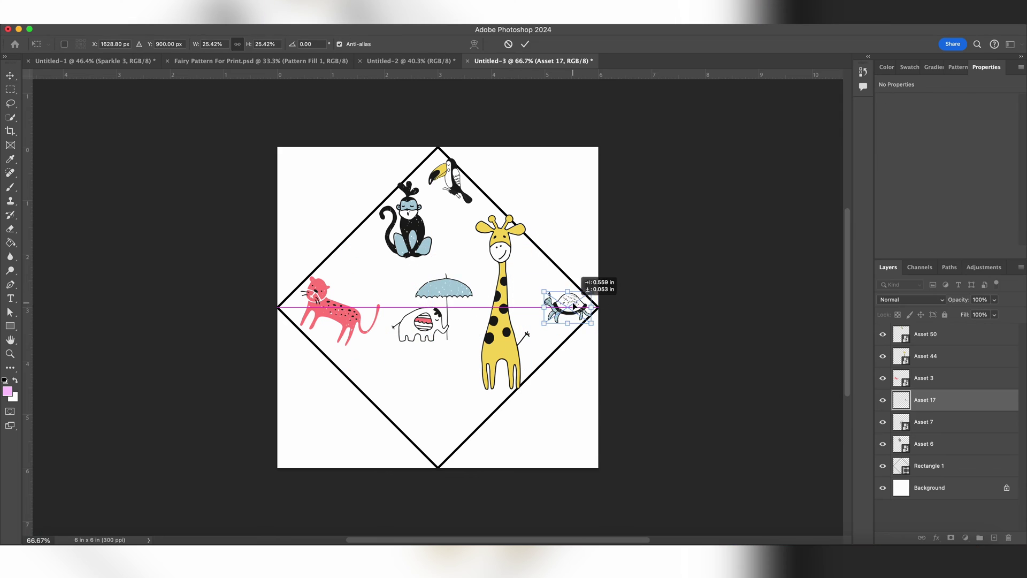
key("Return")
left_click_drag(428, 320, 436, 313)
scroll(886, 313, "down", 5)
left_click_drag(863, 320, 419, 422)
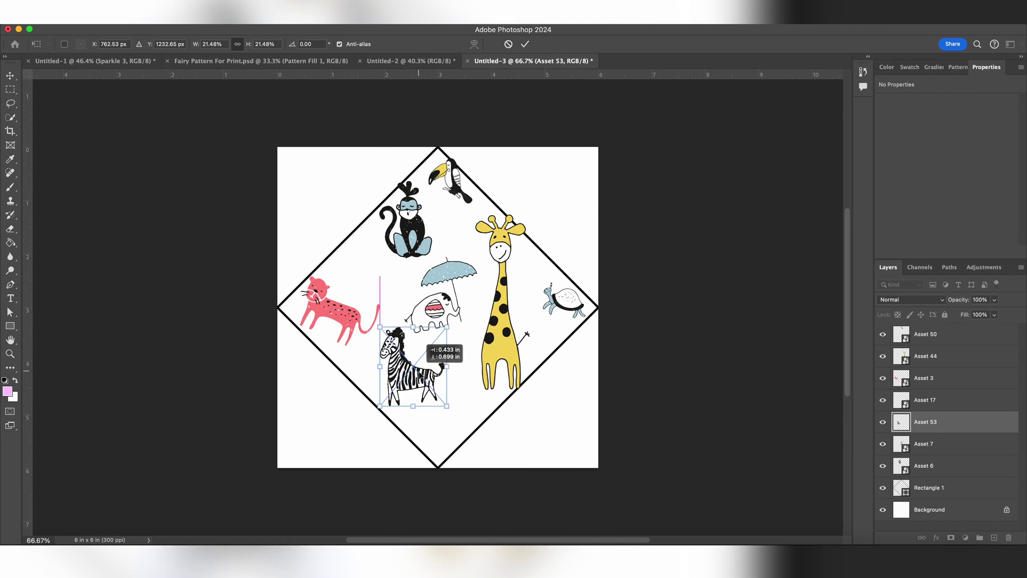
key("Return")
- Move the elephant left, the monkey right, and the zebra to the lower left
left_click(438, 302)
key("ctrl+t")
left_click_drag(437, 303, 377, 294)
key("Return")
left_click_drag(410, 219, 417, 219)
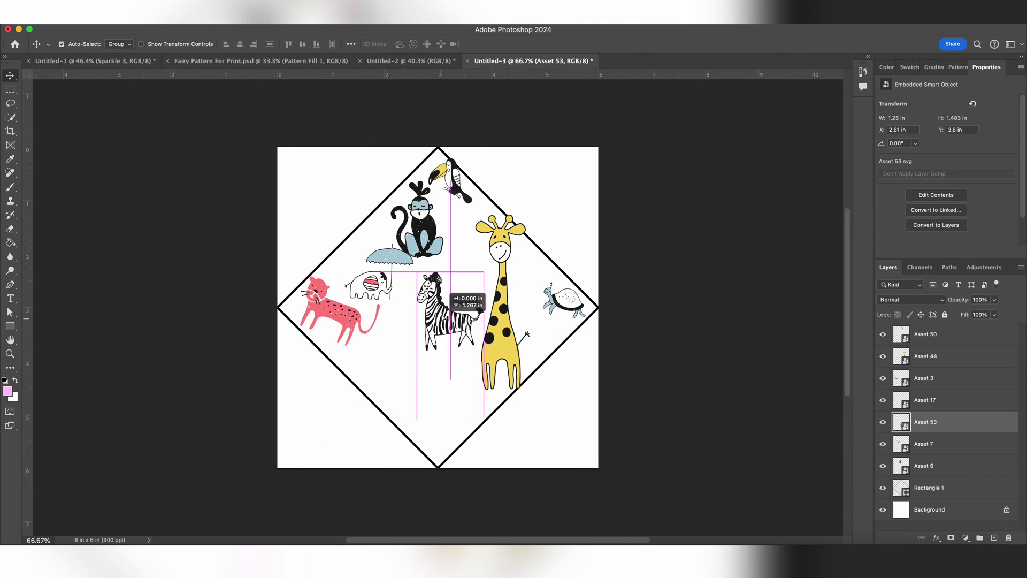
left_click_drag(480, 309, 418, 360)
- Add the hippo, flamingo and butterfly, shifting the umbrella elephant left
left_click_drag(379, 286, 475, 295)
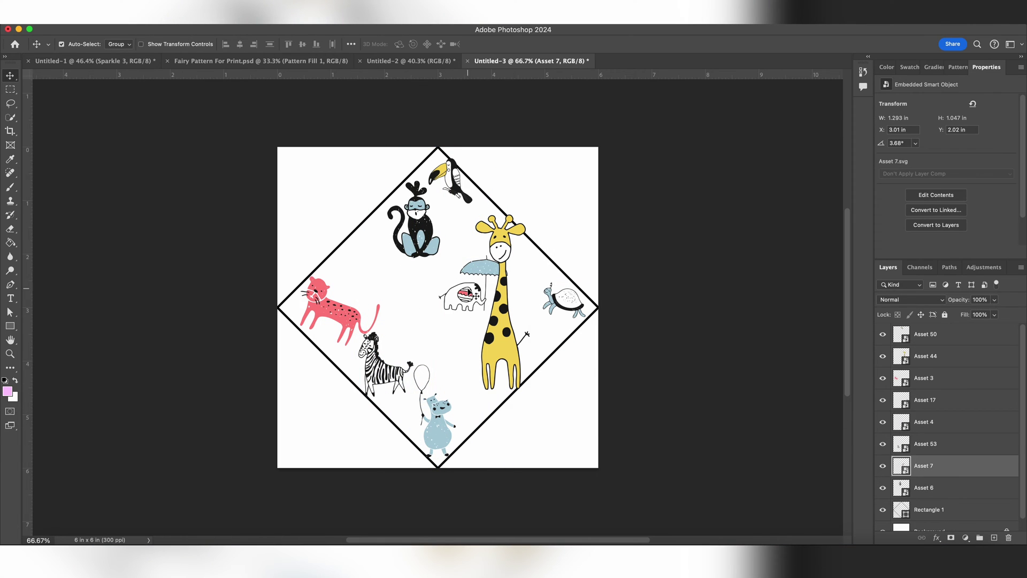
key("Return")
left_click_drag(695, 278, 458, 341)
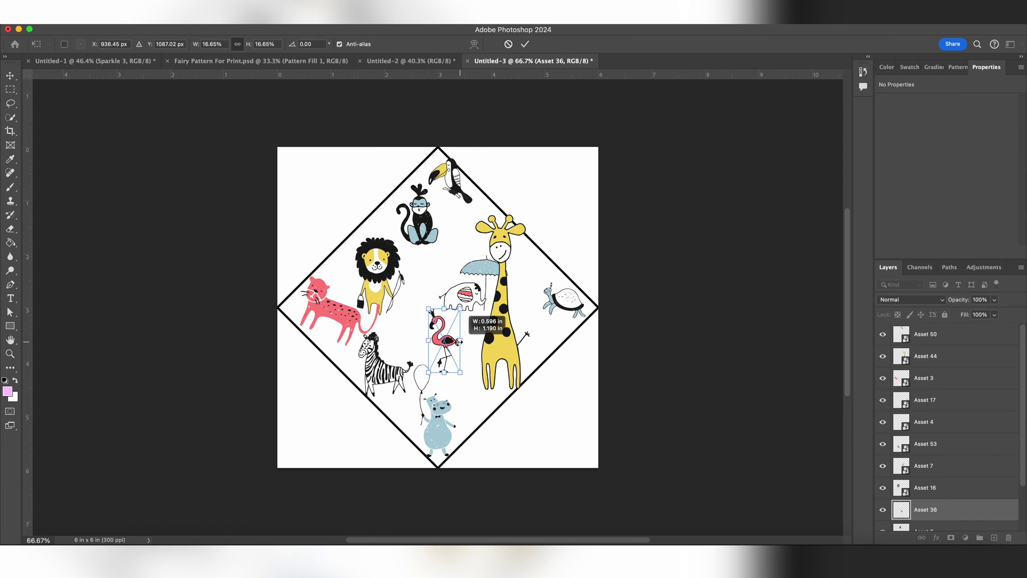
key("Return")
left_click_drag(463, 297, 436, 302)
mouse_move(922, 262)
left_mouse_down()
mouse_move(443, 299)
mouse_move(340, 275)
left_mouse_up()
key("Return")
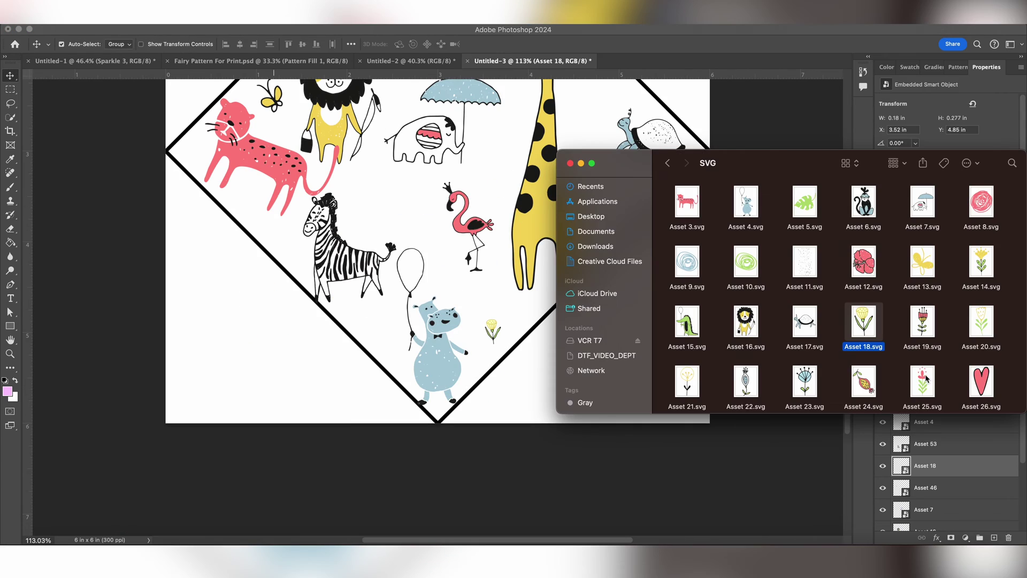
- Add small flowers, hearts with a rain cloud, the snake and a yellow flower
left_click_drag(864, 321, 497, 321)
scroll(867, 306, "down", 5)
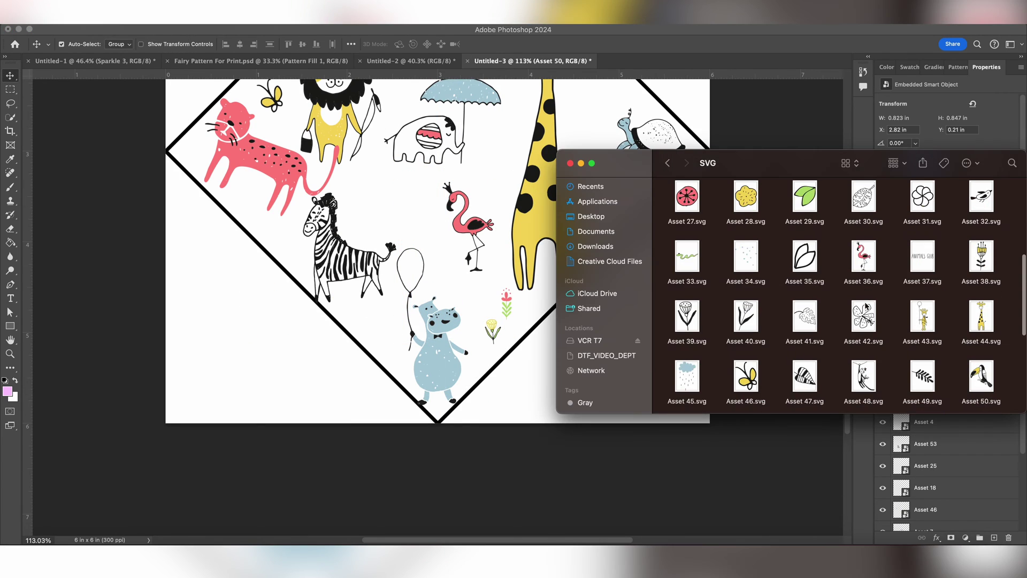
left_click_drag(859, 321, 503, 214)
key("Return")
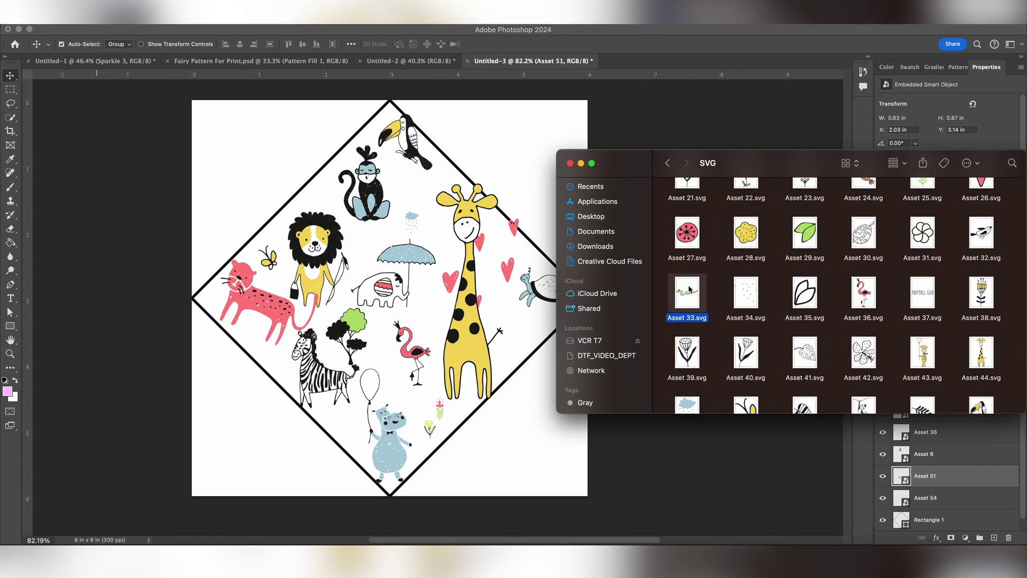
left_click_drag(689, 290, 538, 297)
key("Return")
mouse_move(746, 232)
left_mouse_down()
mouse_move(280, 320)
mouse_move(261, 351)
left_mouse_up()
key("Return")
- Add the green wave, blue swirl, seed pod and red flower illustrations
left_click_drag(717, 241, 337, 251)
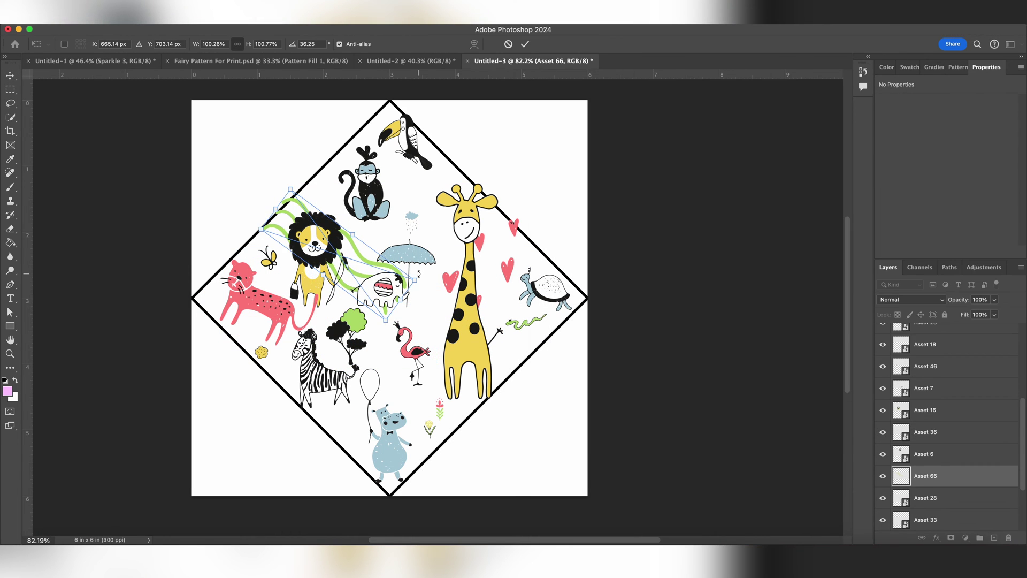
key("Return")
left_click_drag(686, 250, 399, 144)
key("Return")
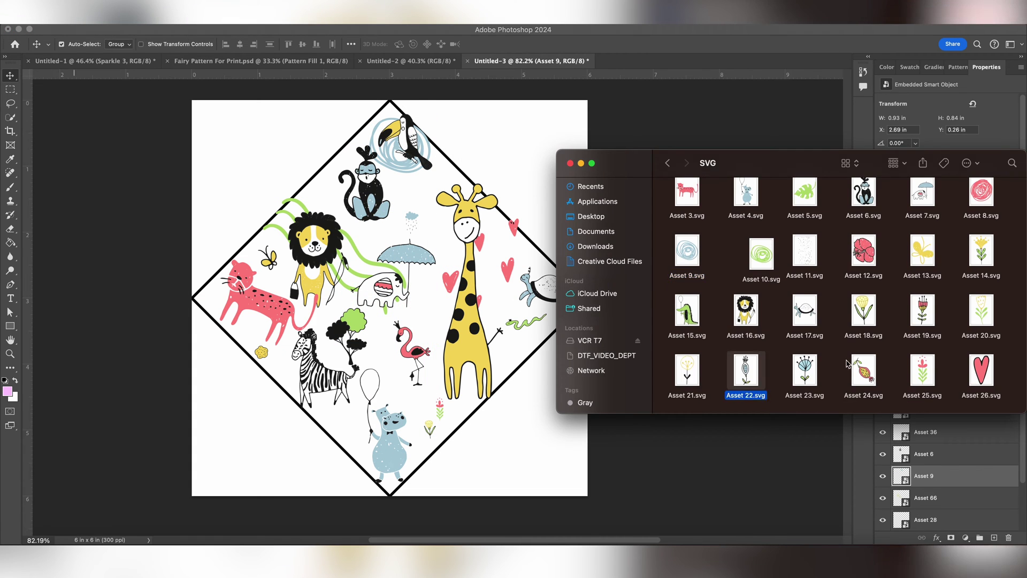
left_click_drag(863, 369, 419, 189)
key("Return")
left_click_drag(922, 310, 431, 298)
key("Return")
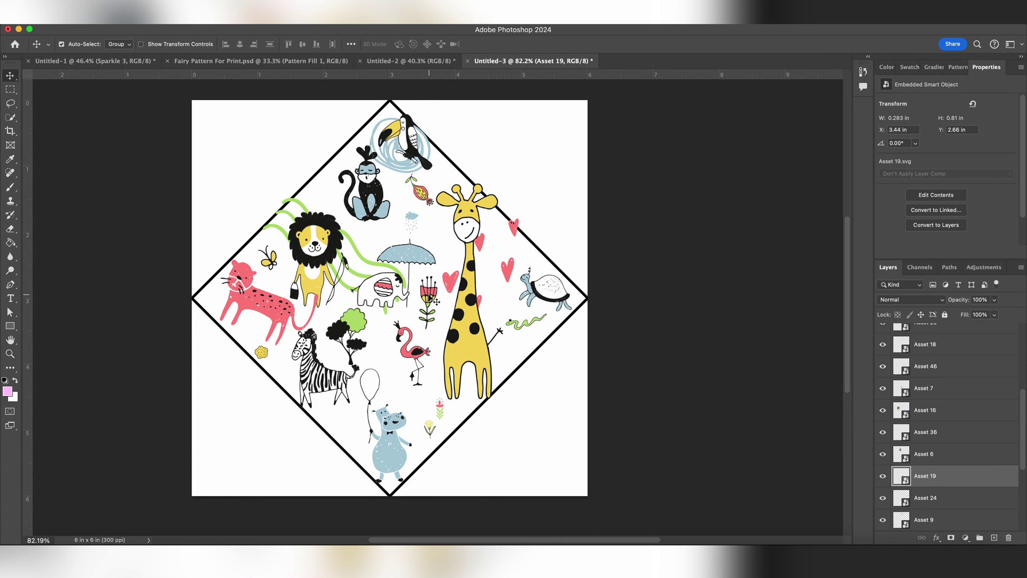
left_click(410, 220)
- Group all illustration layers as 'jungle original'
scroll(941, 428, "down", 5)
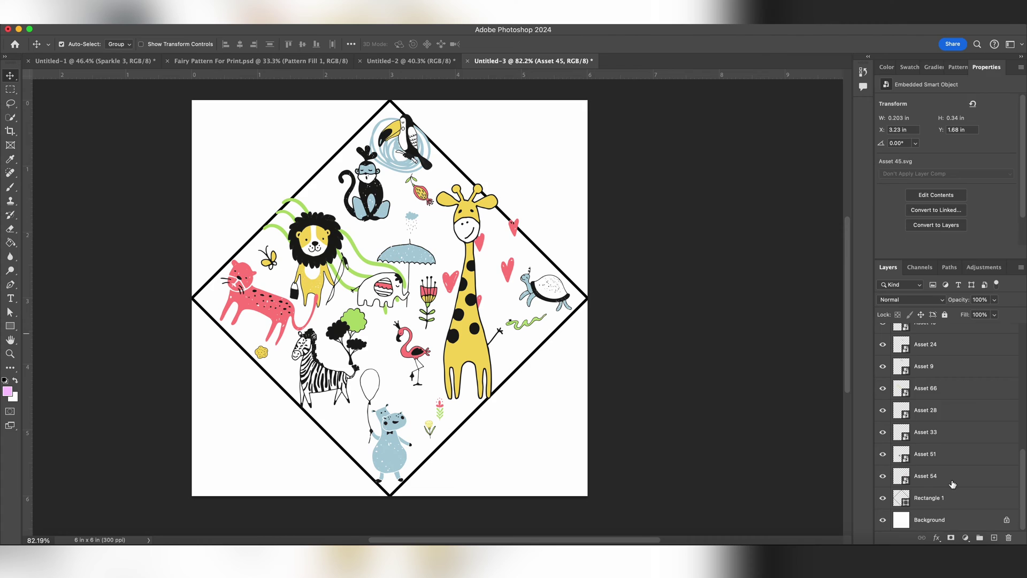
left_click(952, 484, "shift")
left_click(979, 537)
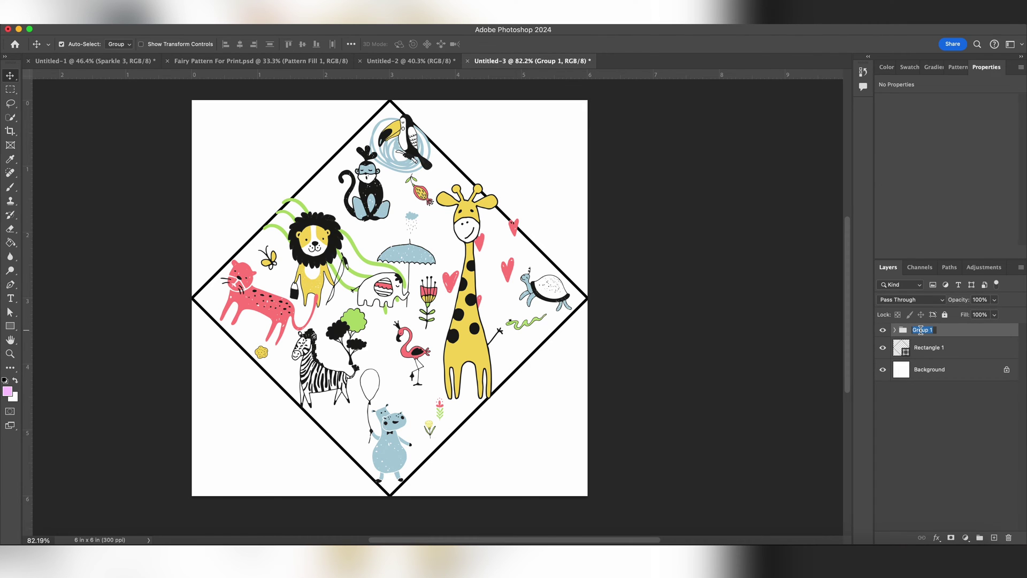
type("jungle original")
key("Return")
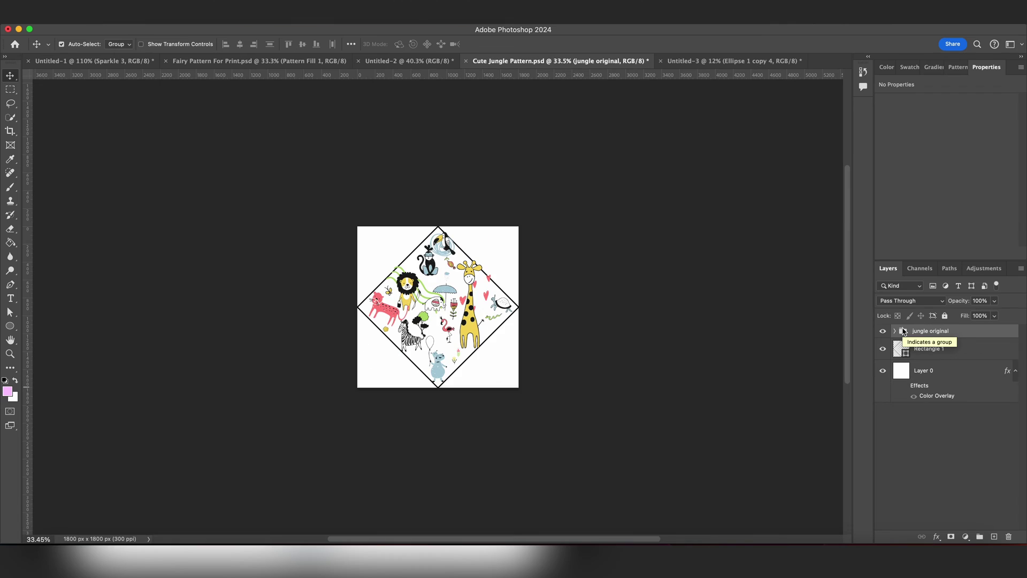
- Duplicate the jungle original group and convert the copy to a smart object
key("ctrl+j")
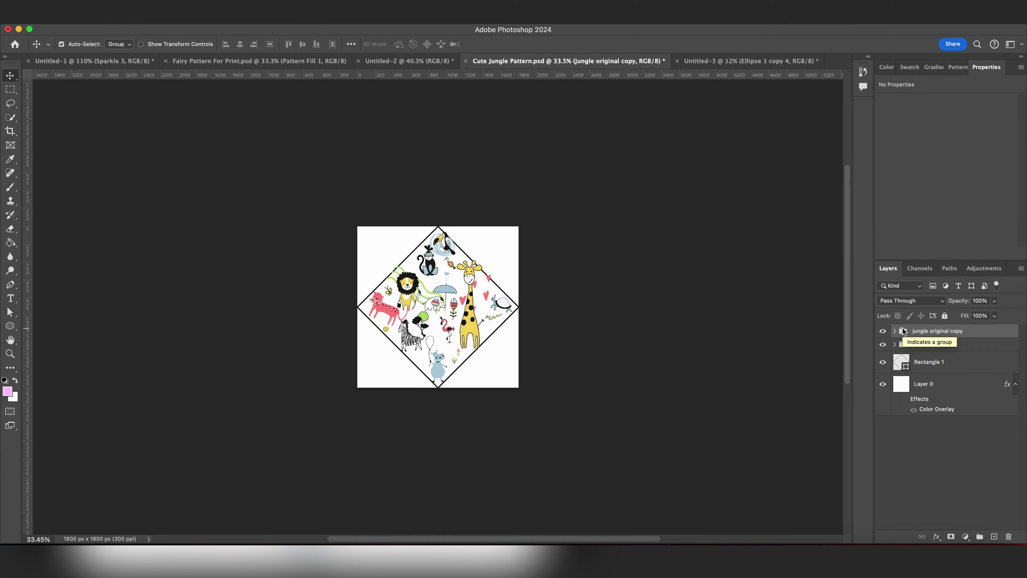
right_click(903, 332)
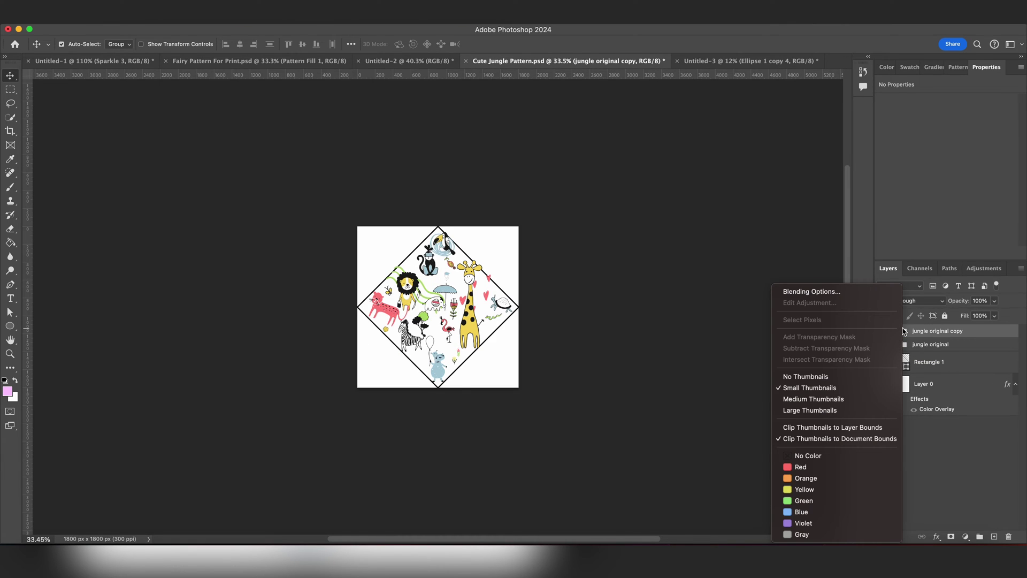
left_click(903, 331)
right_click(939, 331)
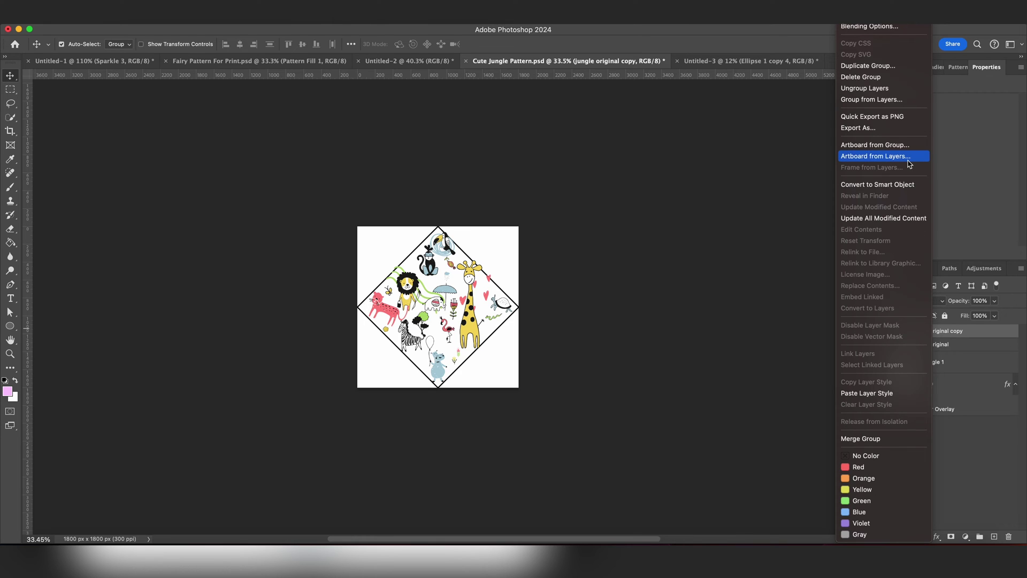
left_click(904, 184)
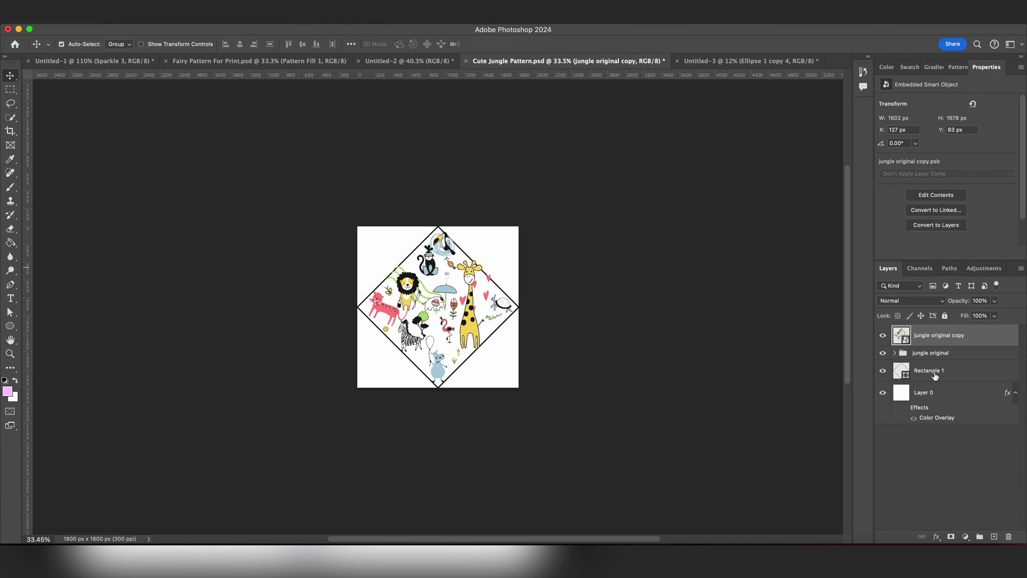
- Copy the diamond outline layer above the group and turn on Pattern Preview
left_click(935, 376)
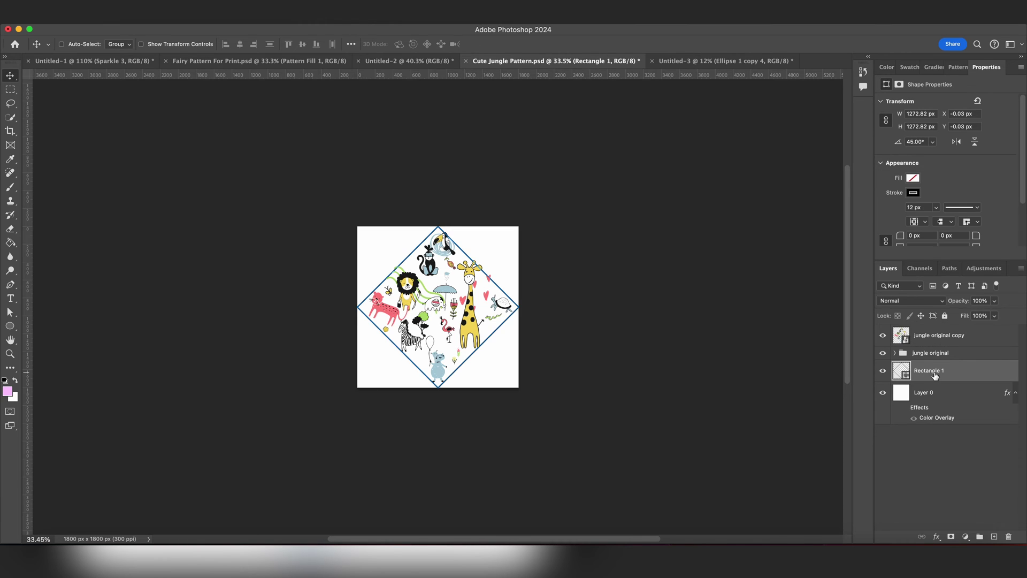
key("super+j")
left_click_drag(935, 376, 933, 348)
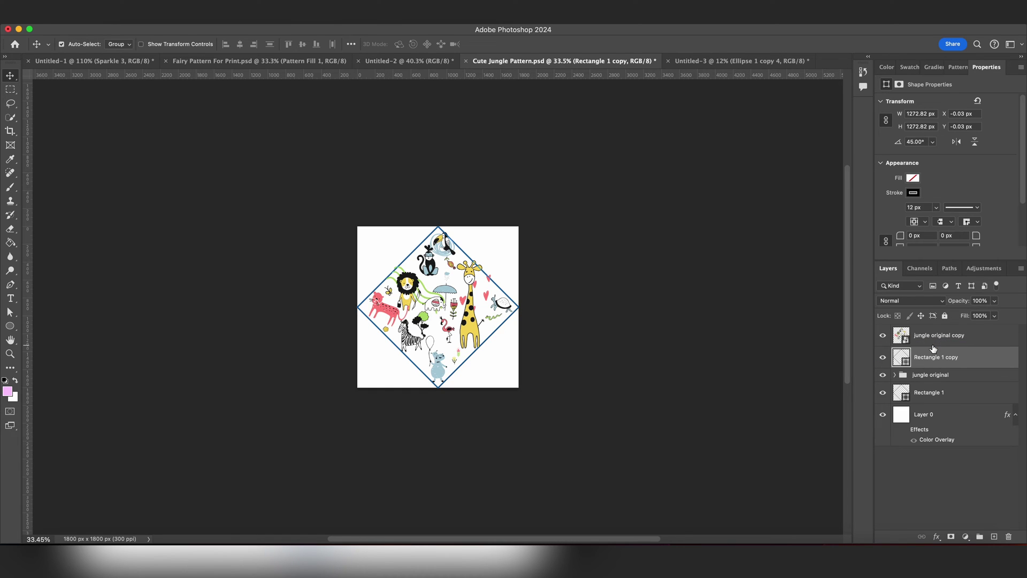
left_click(315, 8)
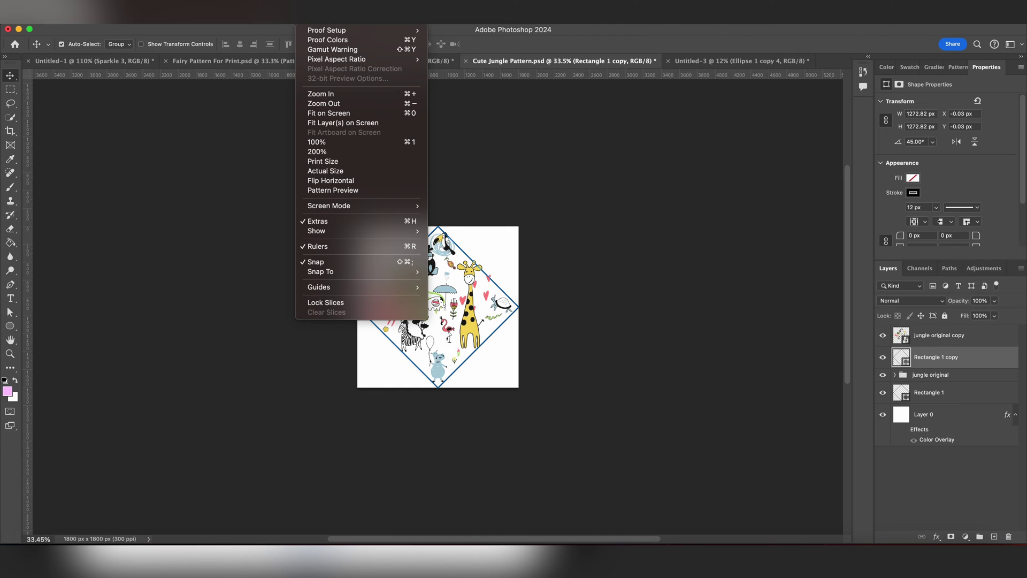
left_click(331, 191)
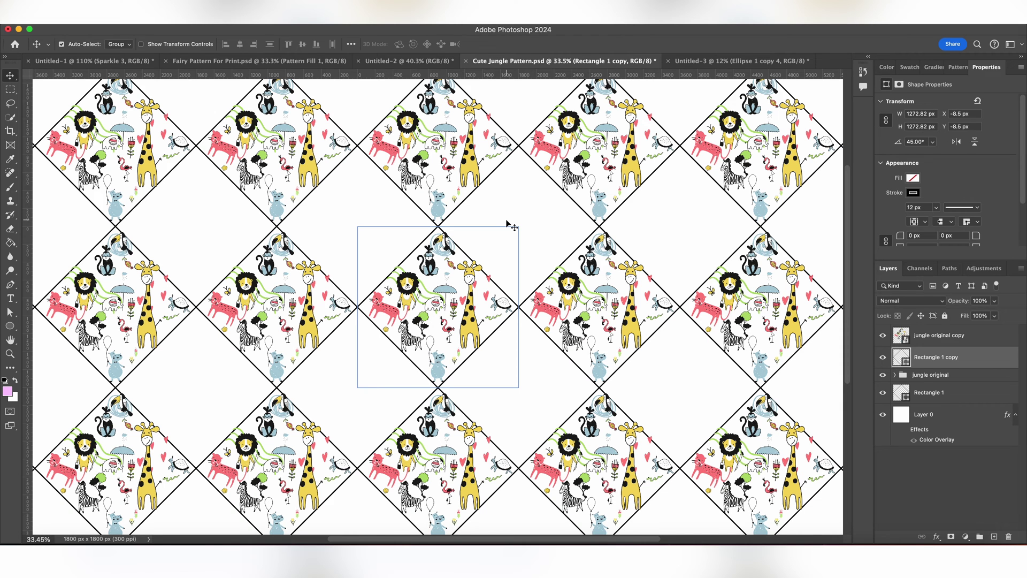
- Offset the jungle copy diagonally about 900 px and hide both Rectangle 1 outlines
left_click(941, 336, "shift")
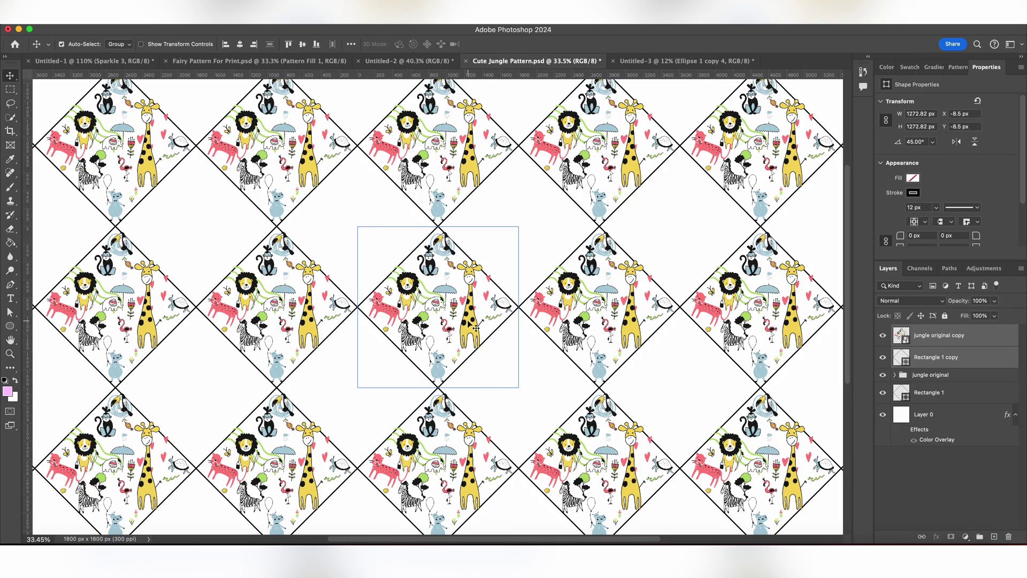
left_click_drag(475, 326, 552, 242)
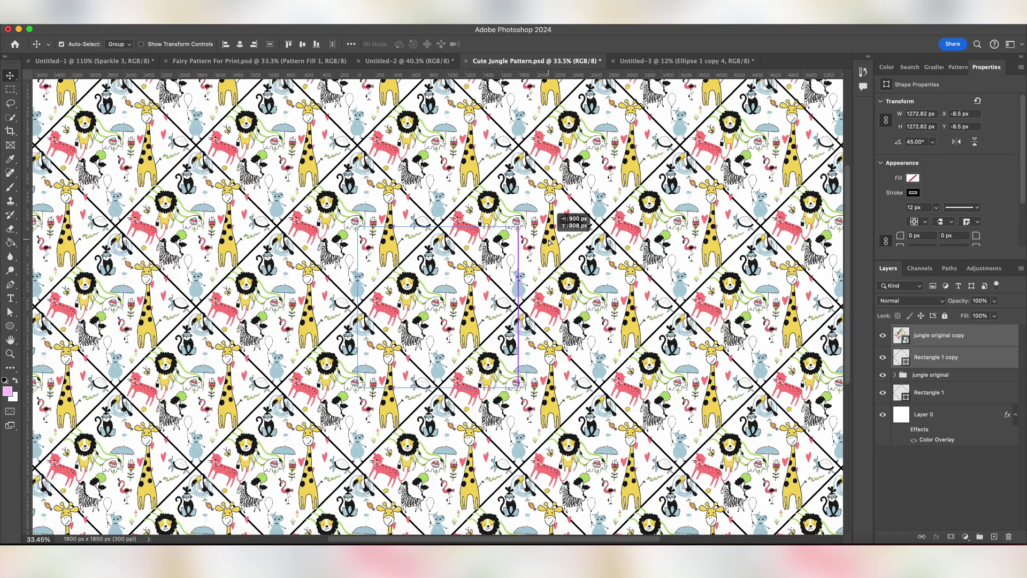
left_click_drag(552, 242, 550, 243)
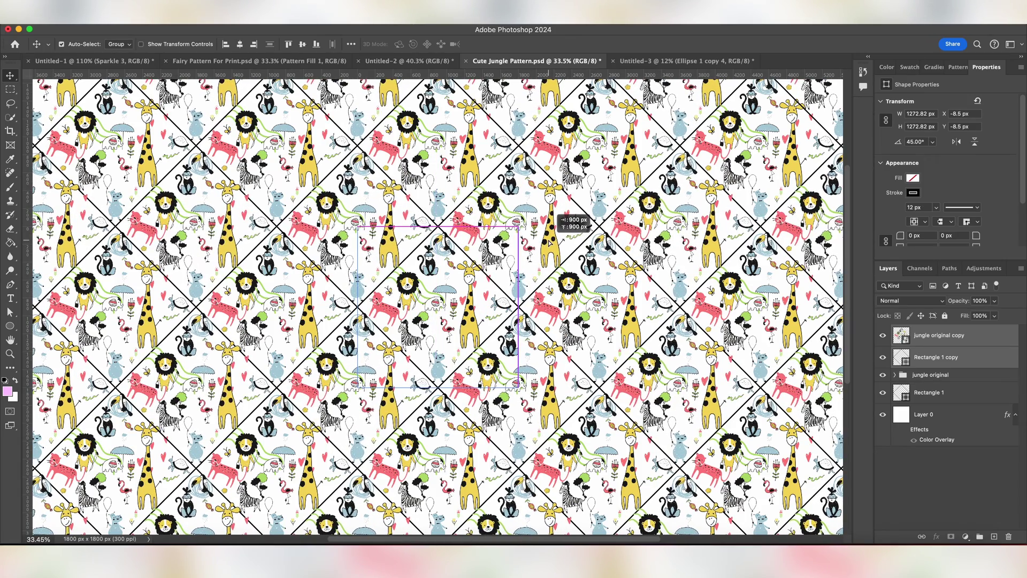
left_click_drag(550, 243, 550, 243)
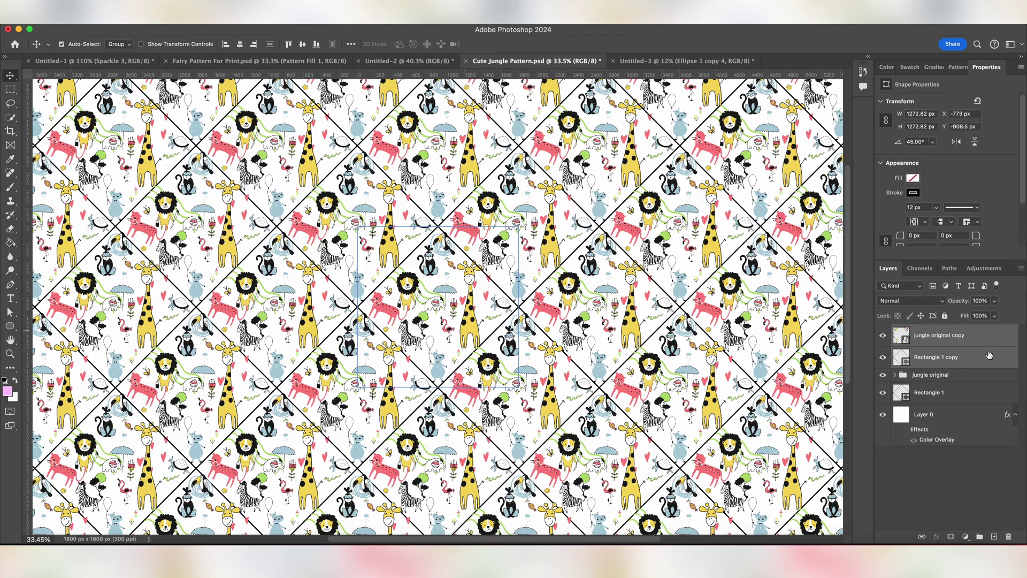
left_click(883, 356)
left_click(883, 393)
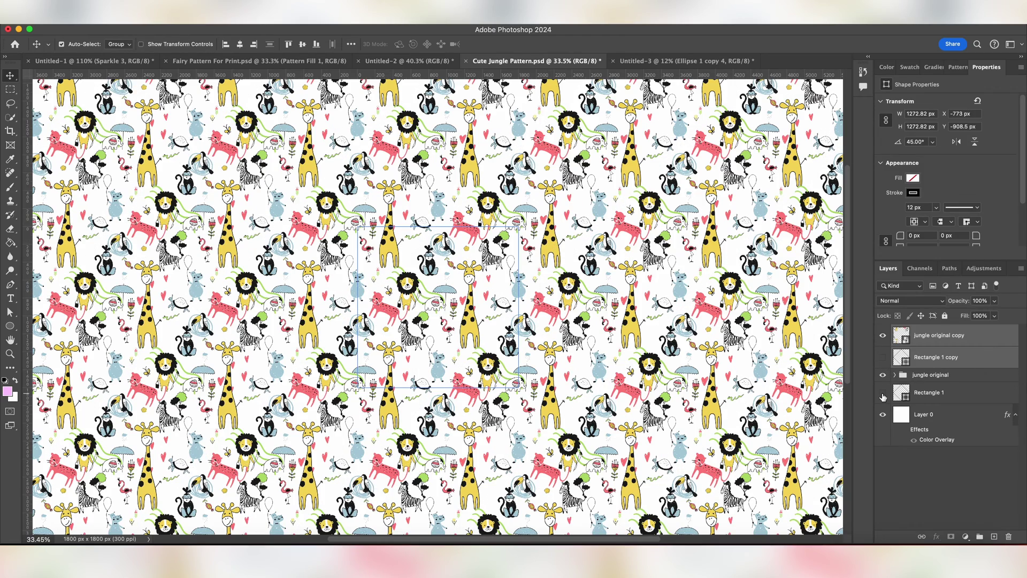
scroll(381, 301, "up", 2)
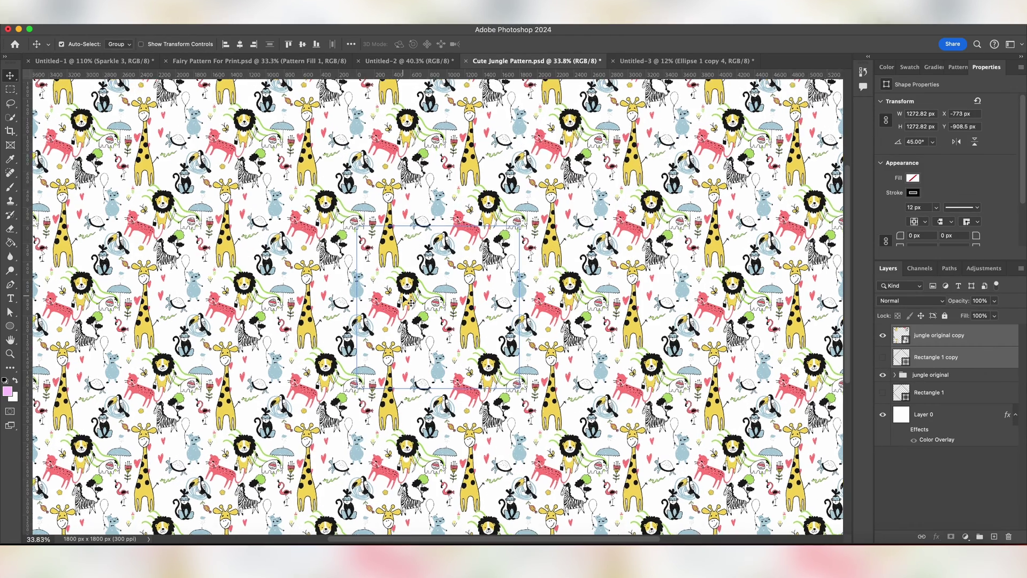
scroll(381, 302, "up", 2)
scroll(380, 301, "up", 1)
scroll(382, 302, "up", 1)
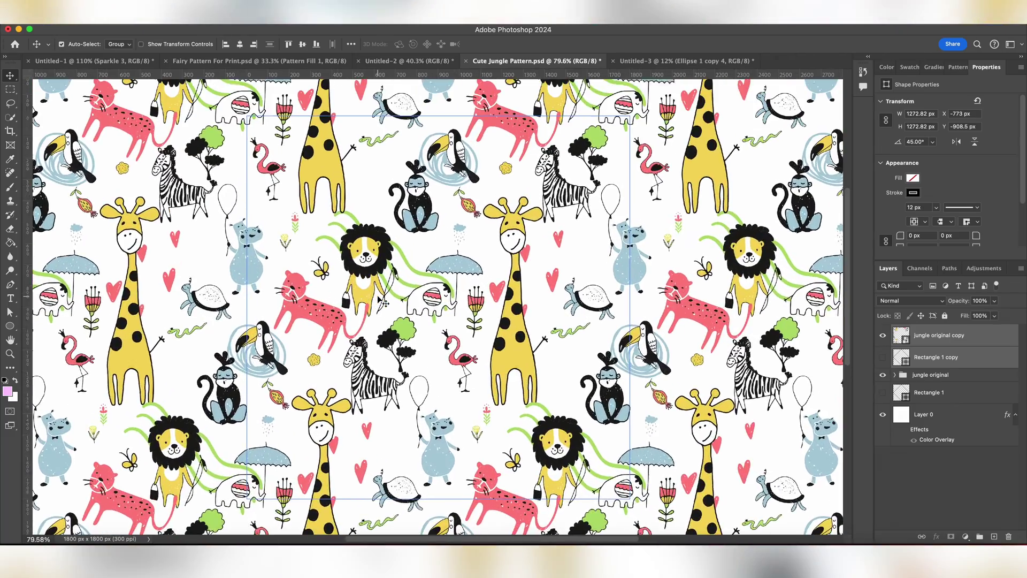
scroll(381, 301, "down", 2)
scroll(381, 301, "down", 2)
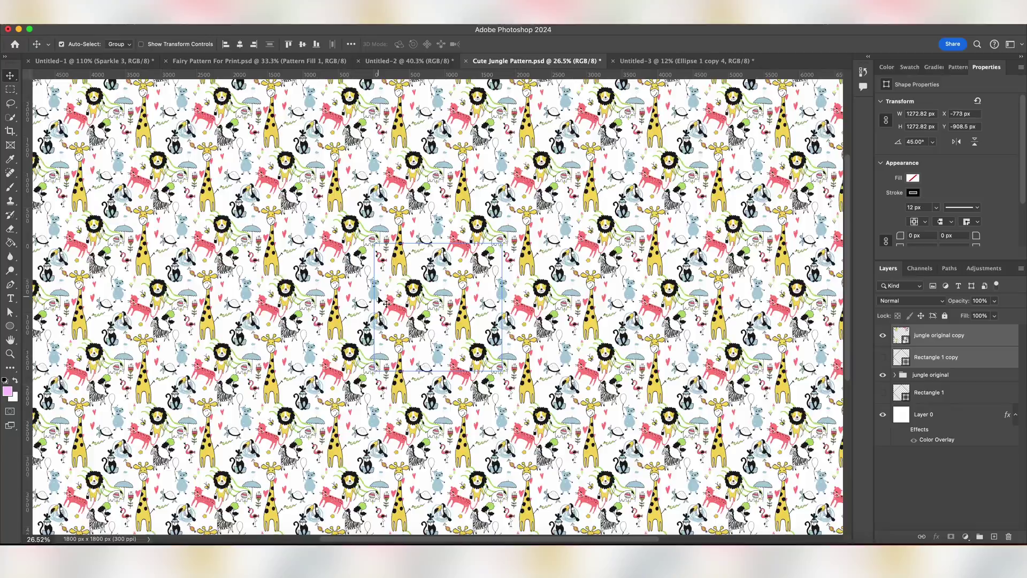
scroll(381, 301, "down", 2)
scroll(381, 301, "down", 2)
scroll(381, 301, "up", 2)
scroll(381, 301, "up", 3)
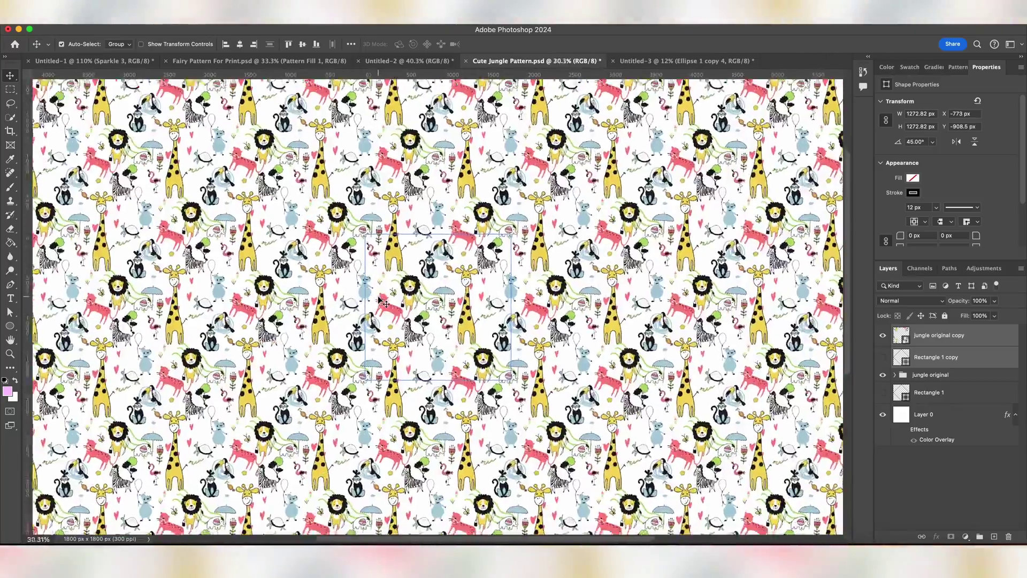
scroll(380, 301, "down", 4)
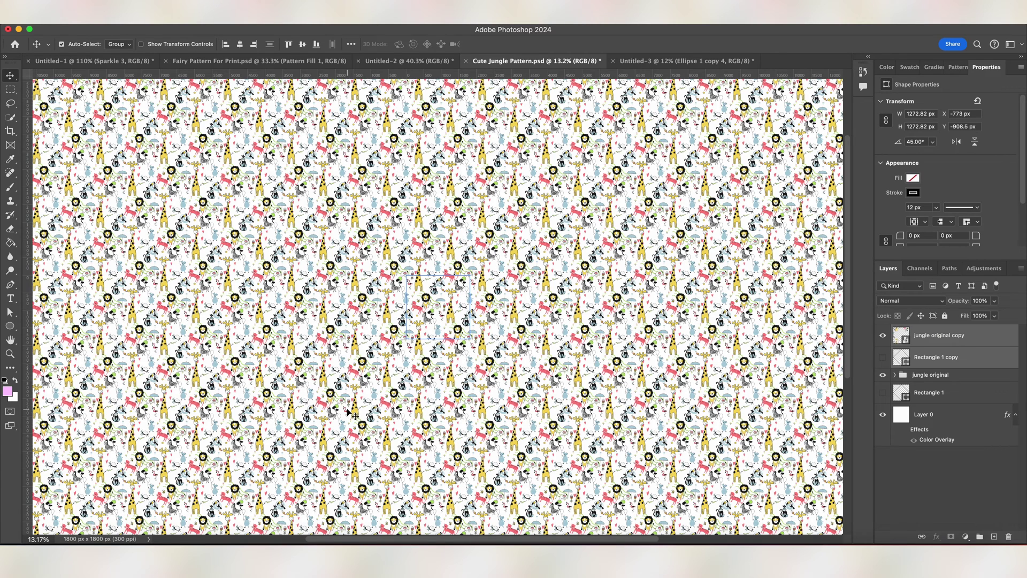
left_click(883, 415)
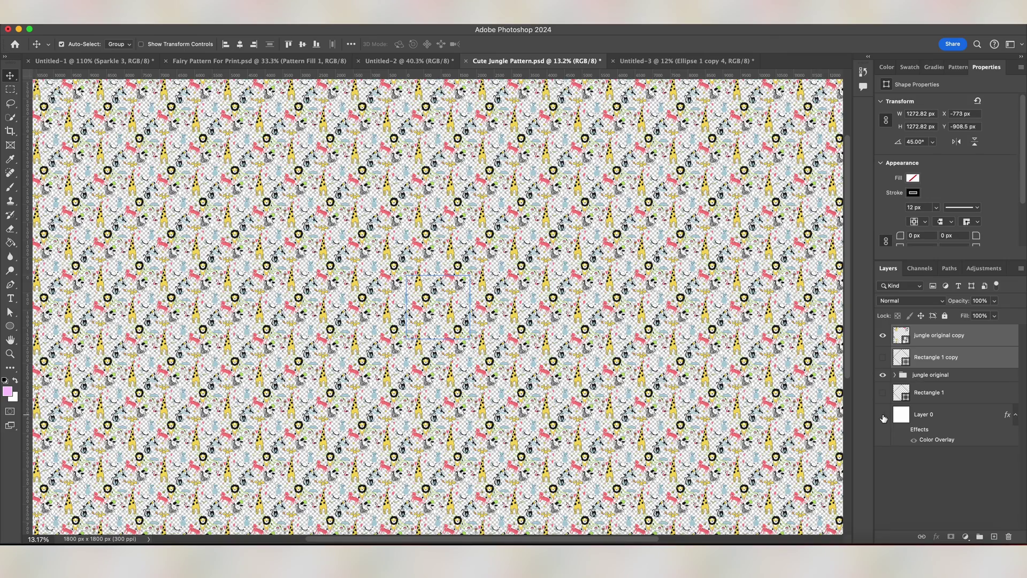
left_click(883, 415)
left_click(883, 415)
left_click(883, 415)
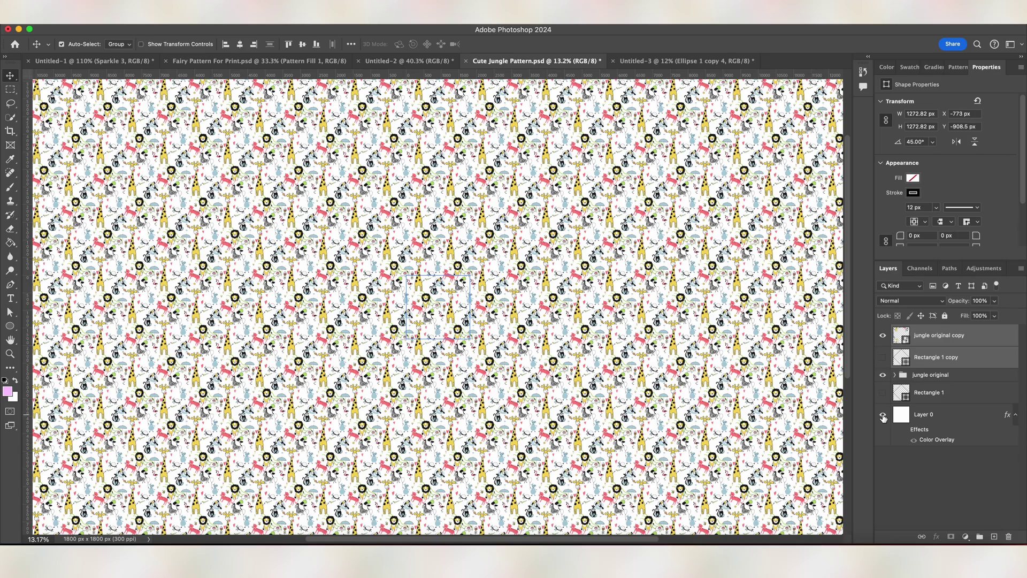
left_click(904, 430)
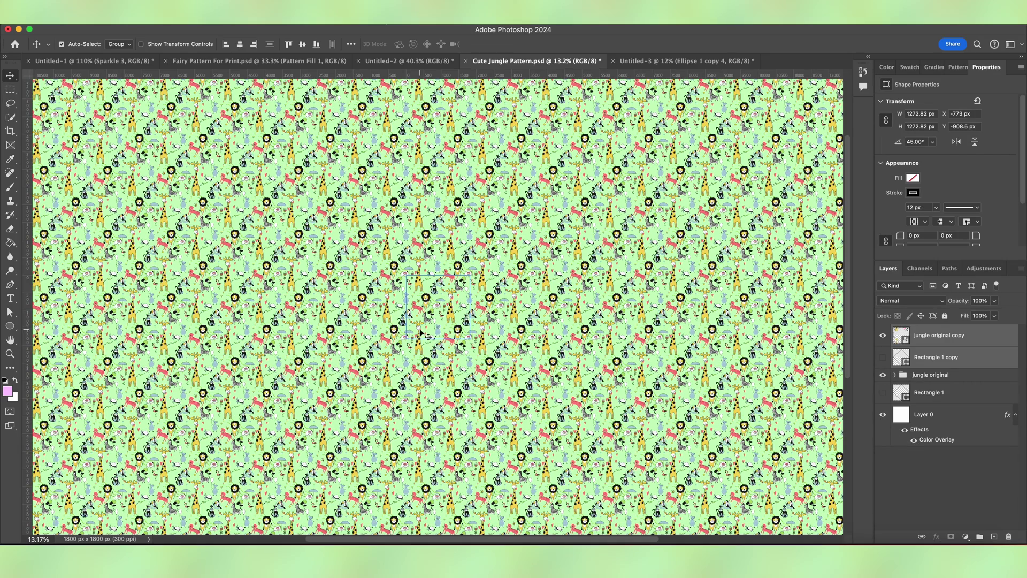
- Pan around the canvas to check the jungle tile repeats seamlessly over the mint-green background
scroll(428, 336, "up", 5)
scroll(427, 335, "up", 2)
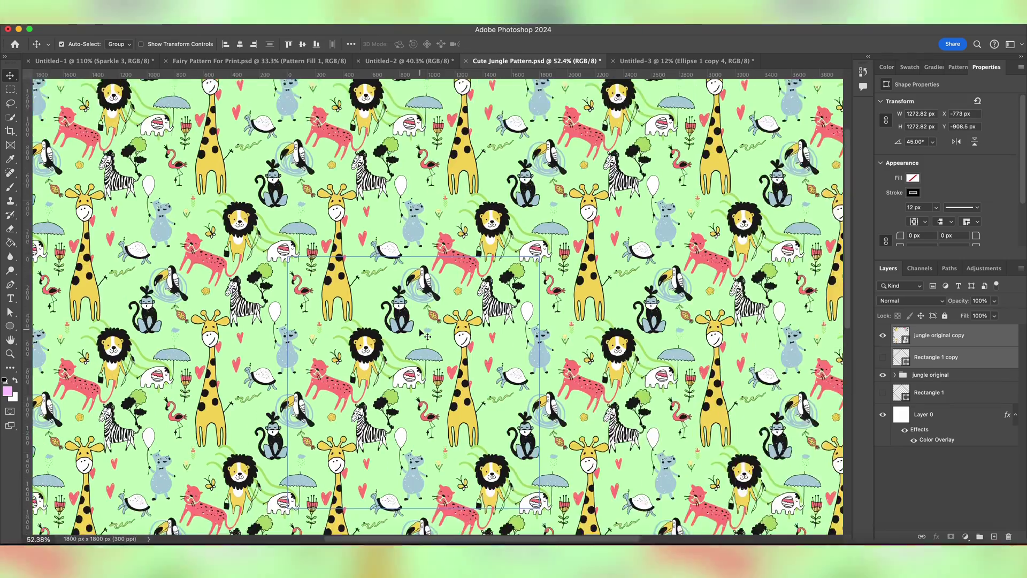
scroll(427, 336, "up", 1)
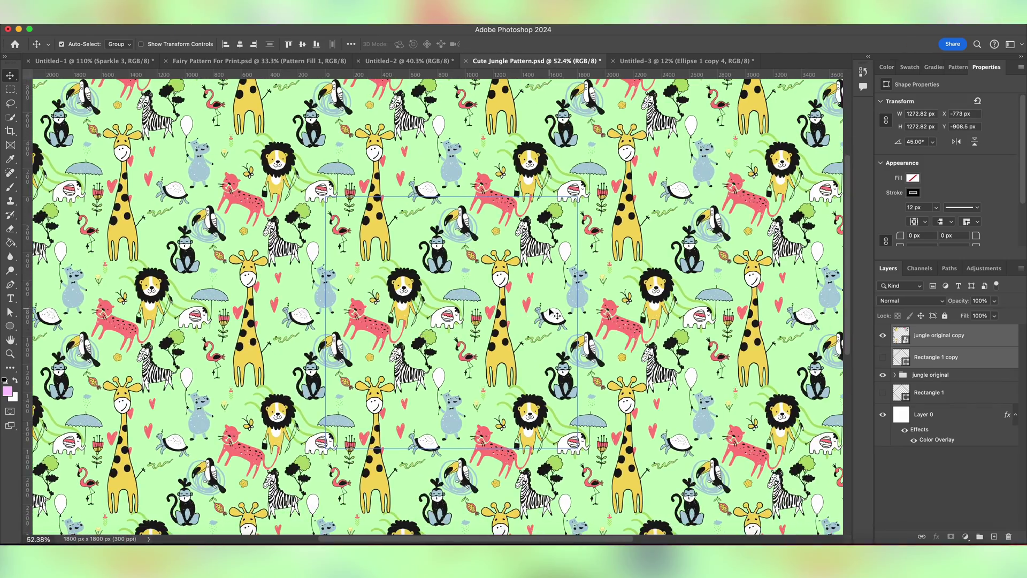
scroll(642, 315, "right", 5)
scroll(643, 315, "right", 5)
scroll(642, 316, "right", 5)
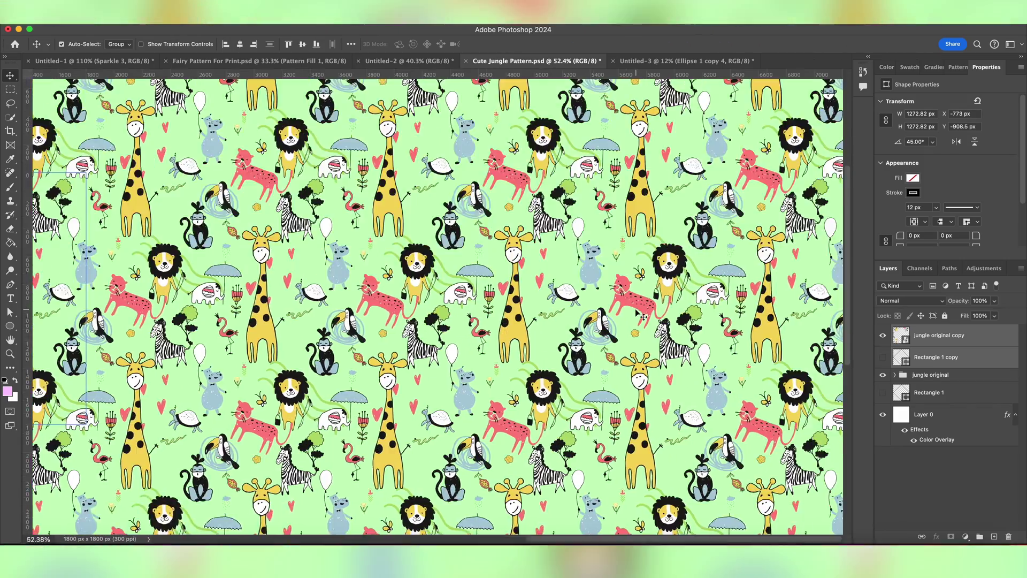
scroll(642, 315, "left", 8)
scroll(642, 315, "left", 8)
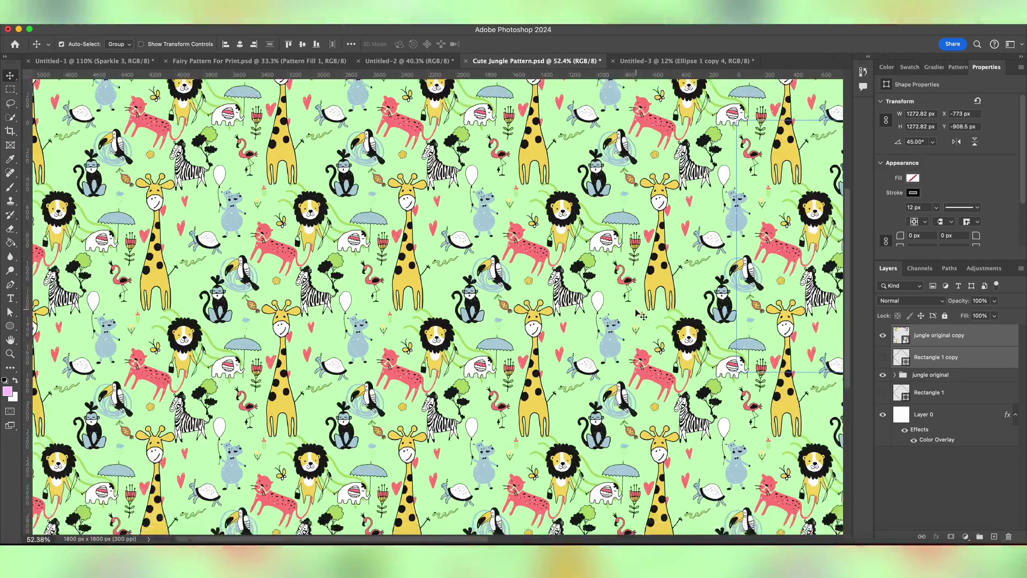
scroll(642, 315, "left", 8)
scroll(695, 321, "down", 3)
scroll(695, 321, "right", 5)
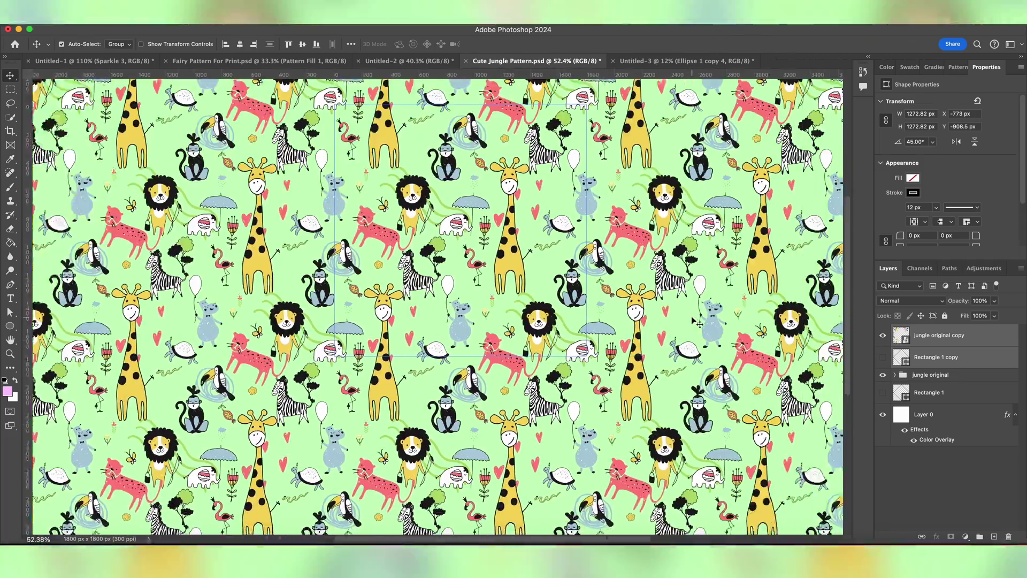
scroll(696, 321, "right", 5)
scroll(695, 321, "right", 5)
scroll(699, 324, "down", 2)
scroll(699, 324, "up", 2)
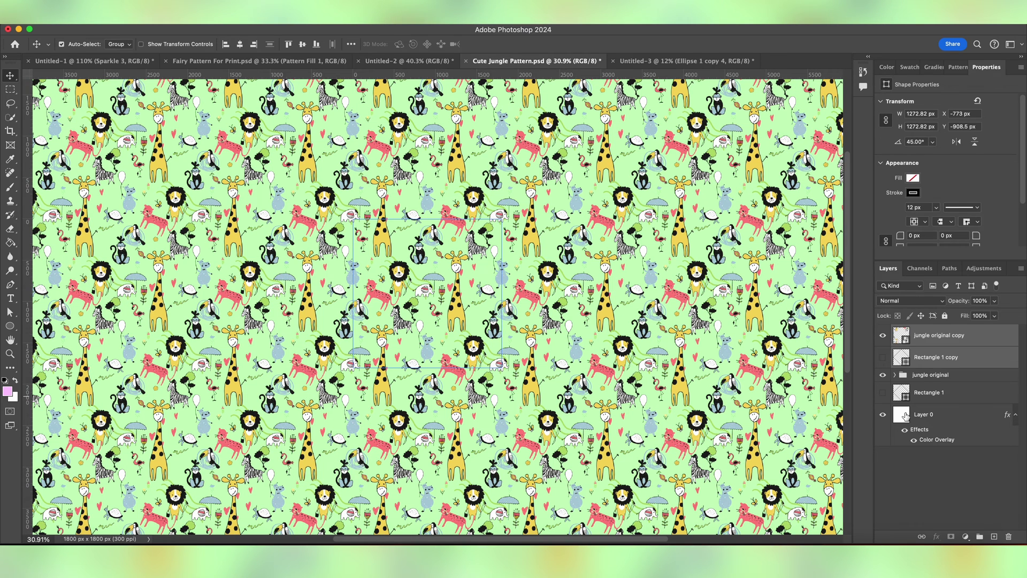
- Hide Layer 0 and define the transparent jungle tile as a new pattern
left_click(883, 415)
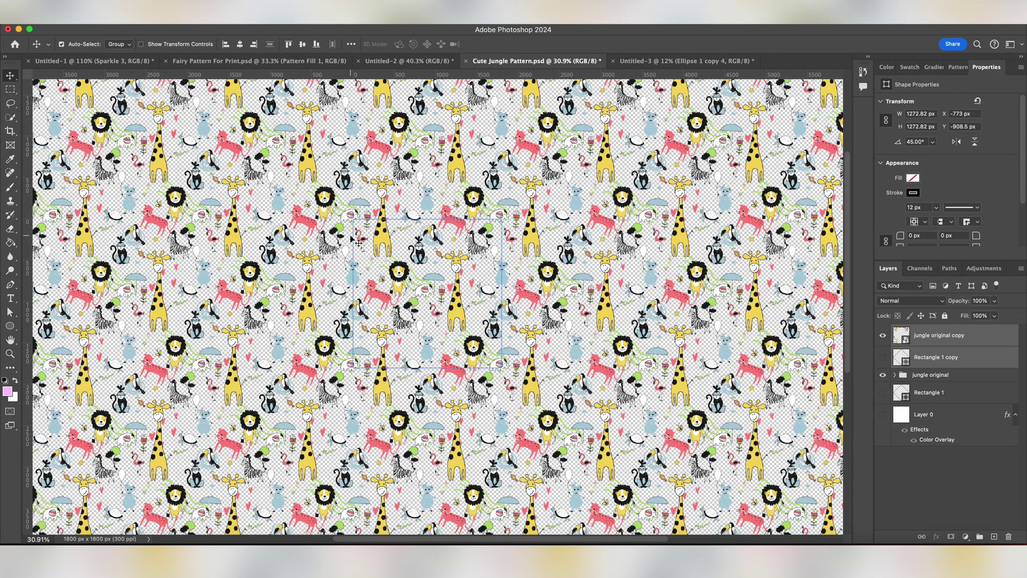
left_click(124, 20)
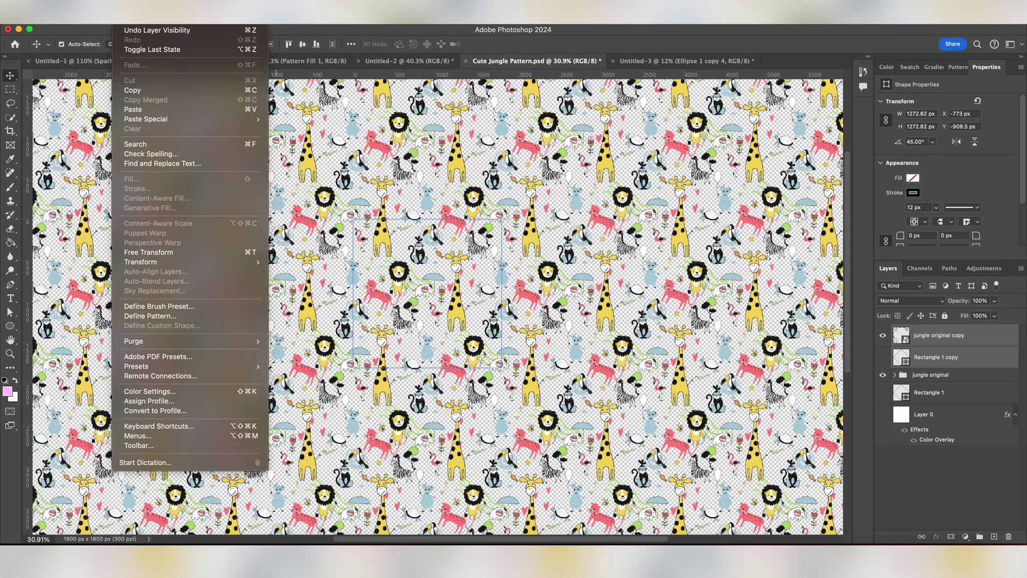
left_click(223, 317)
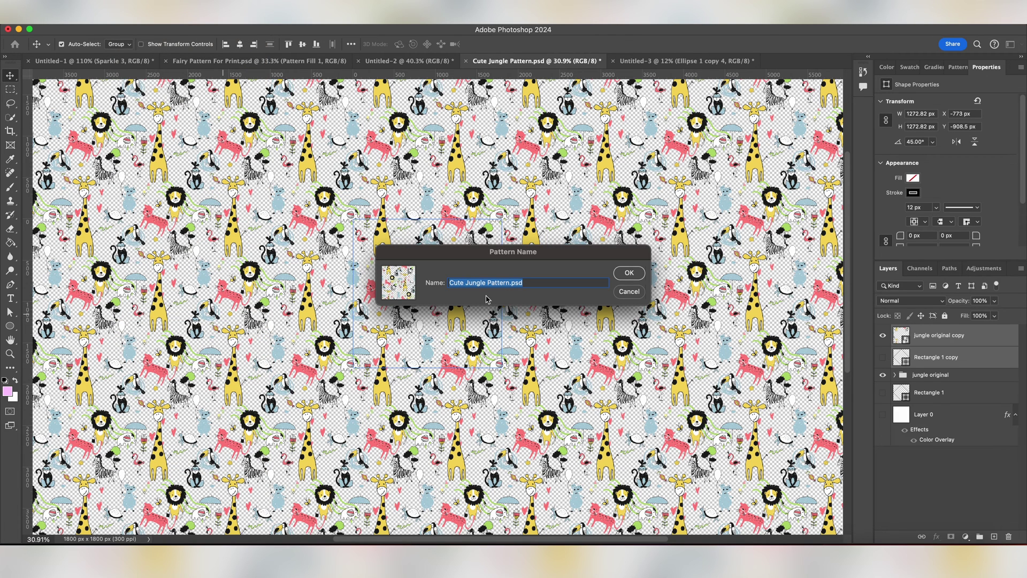
left_click(624, 274)
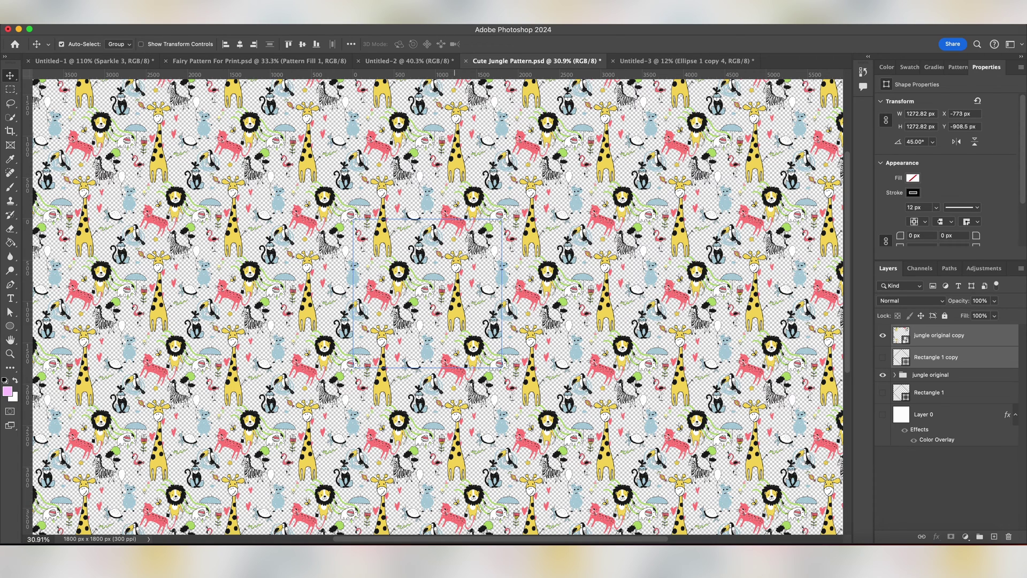
- Turn off Pattern Preview to view the single untiled jungle tile, then start a new document
left_click(308, 19)
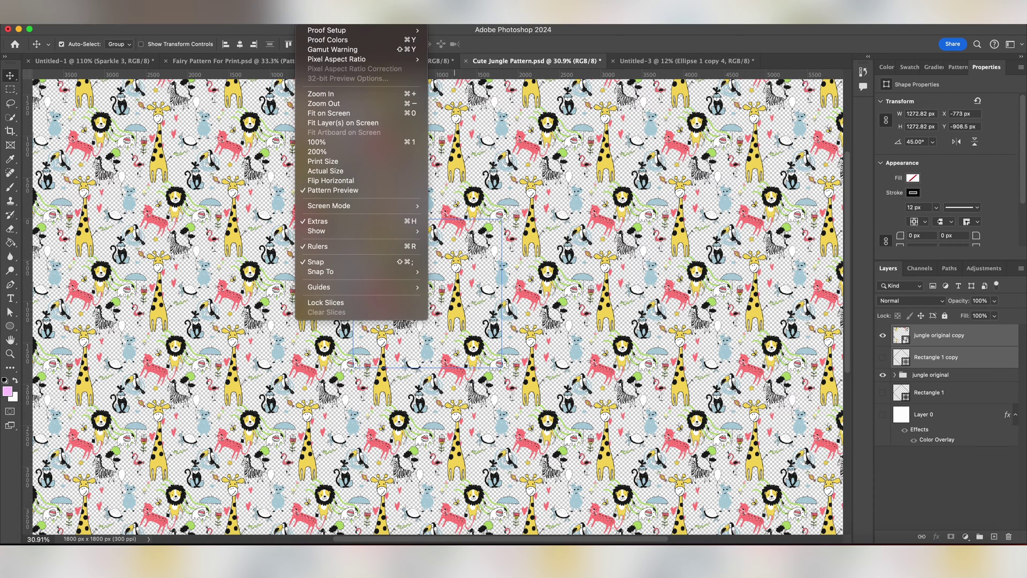
left_click(400, 191)
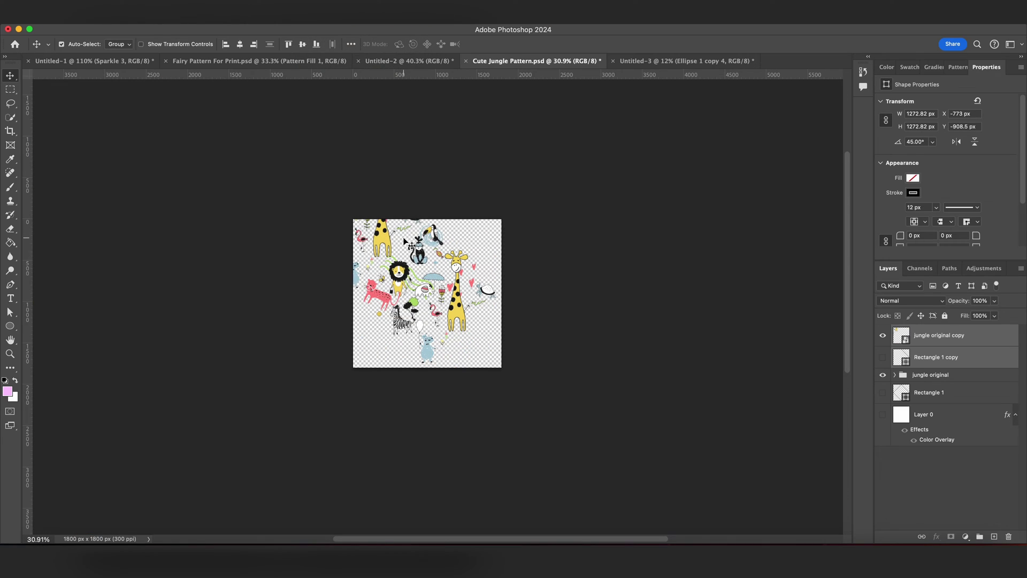
scroll(411, 244, "up", 2)
scroll(411, 244, "down", 2)
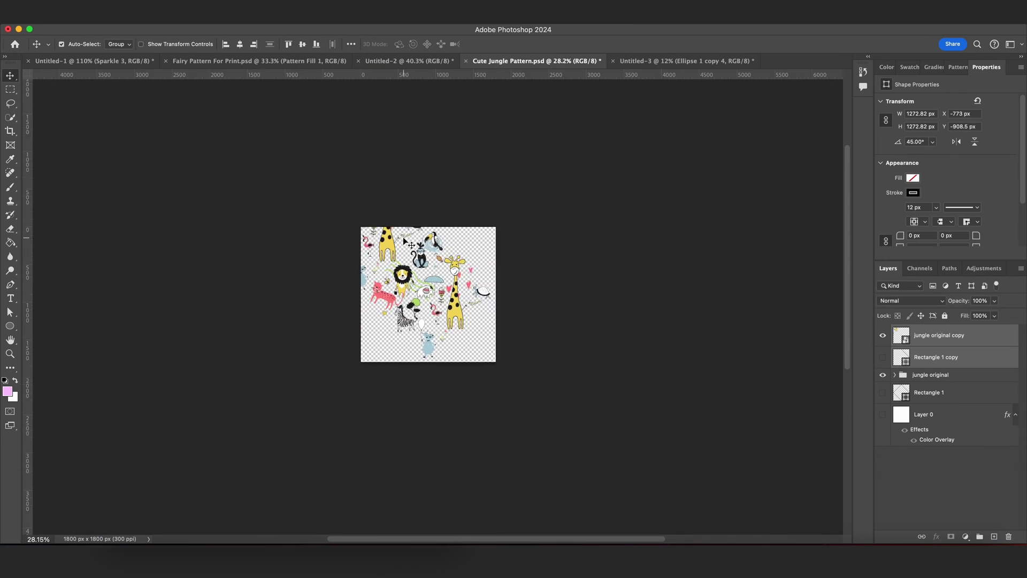
scroll(411, 244, "down", 2)
scroll(404, 242, "up", 4)
scroll(404, 242, "up", 1)
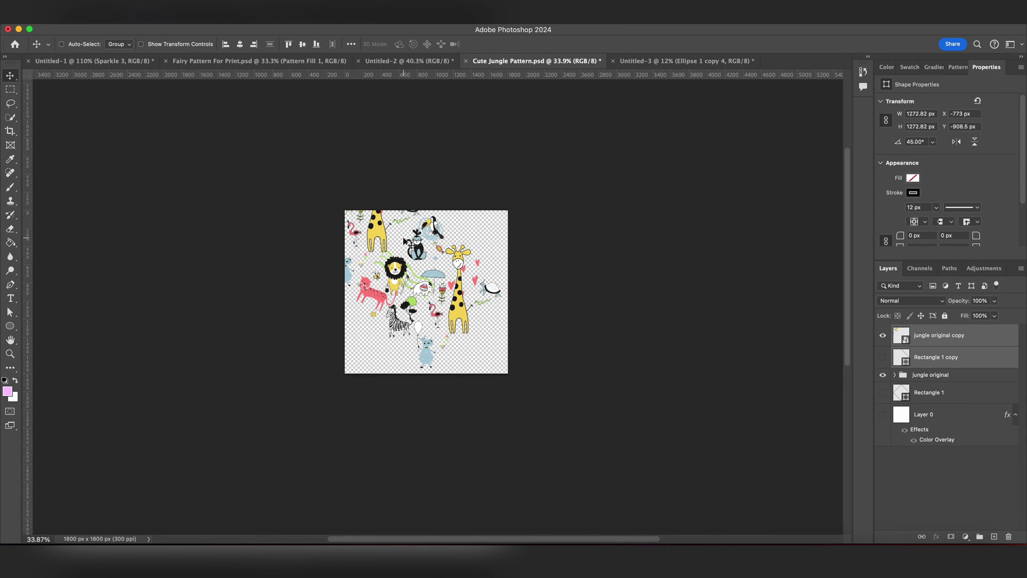
key("super+n")
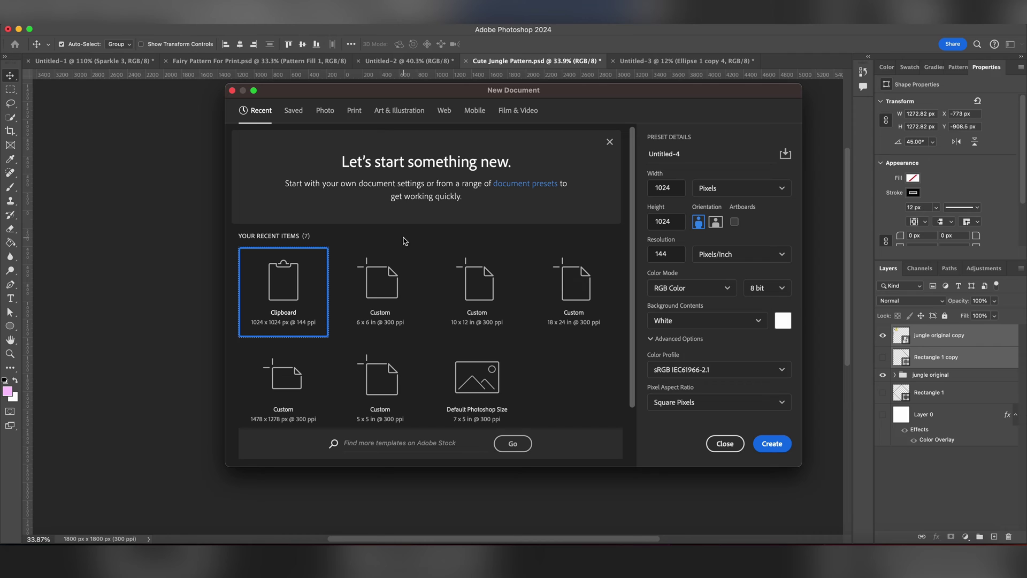
- Create a new 18 × 24 inch, 300 ppi document from the preset list
scroll(305, 270, "down", 1)
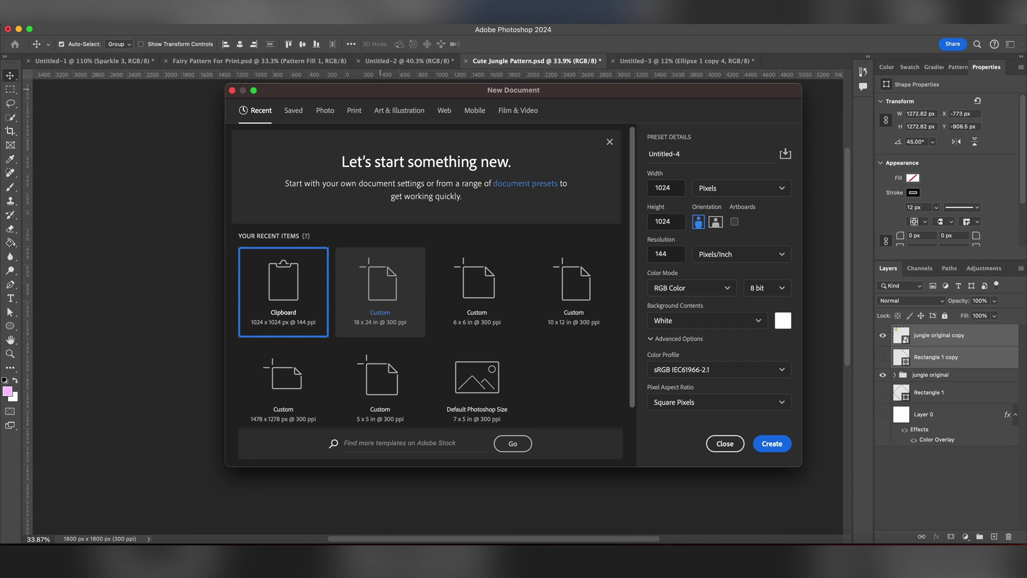
left_click(377, 283)
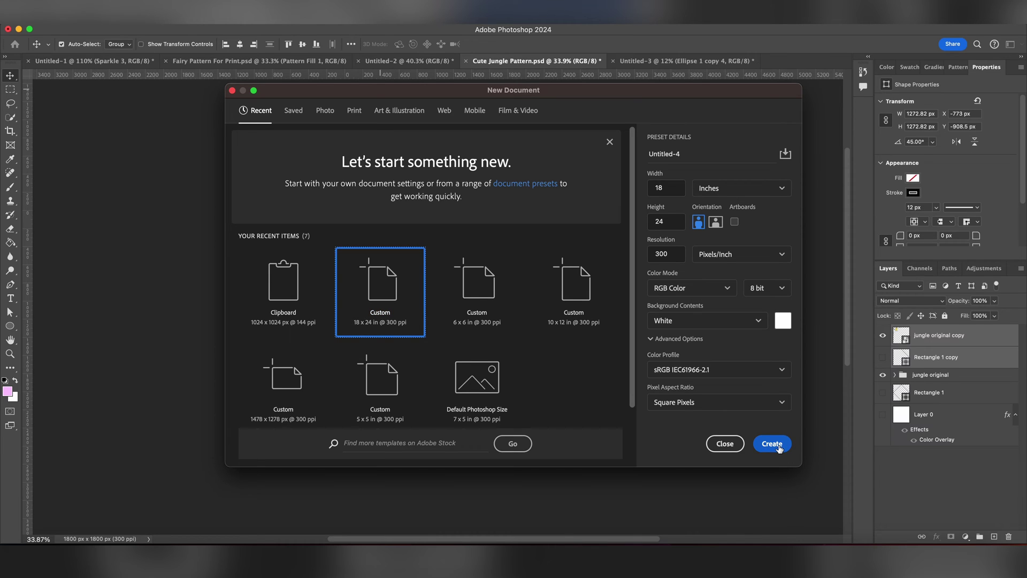
left_click(771, 444)
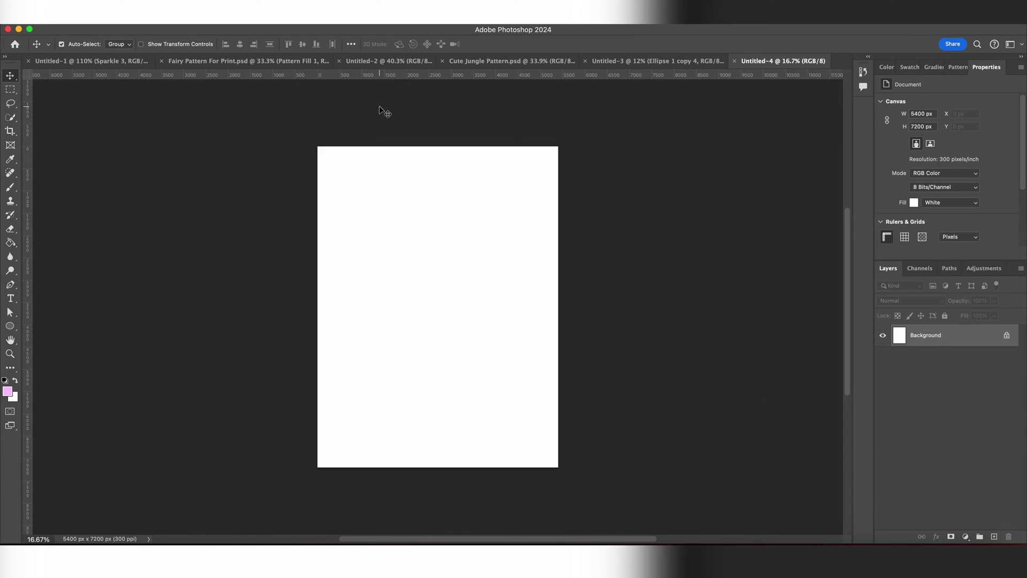
- Drag the jungle animal pattern from the Patterns panel onto the page as a Pattern Fill layer
left_click(374, 11)
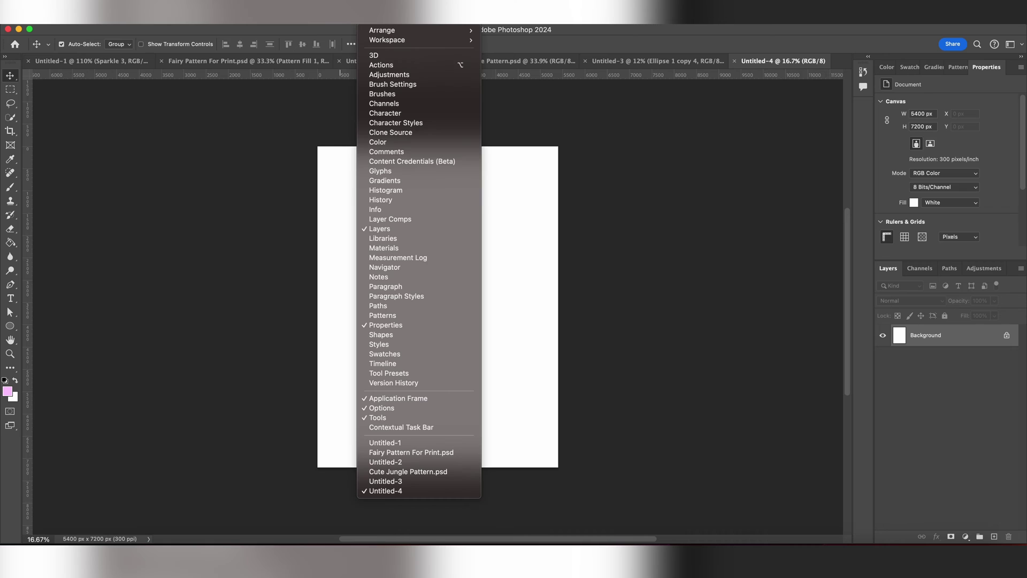
left_click(459, 315)
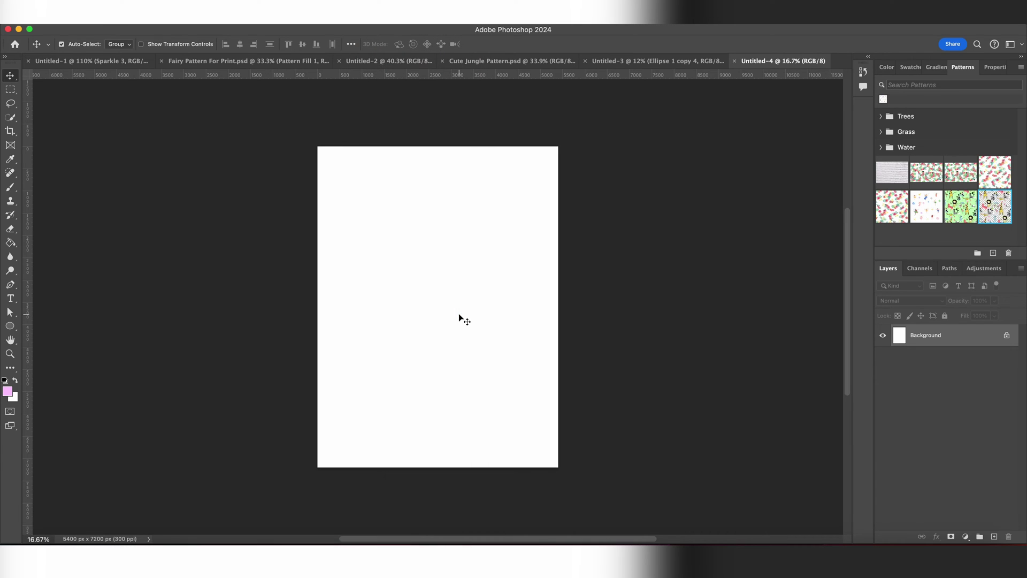
left_click(1002, 206)
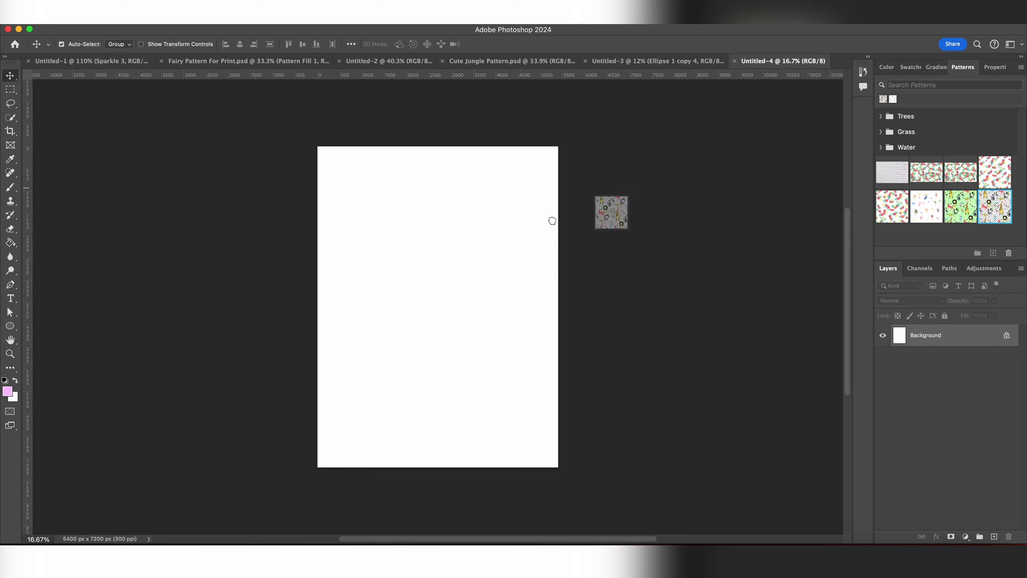
left_click_drag(996, 207, 412, 303)
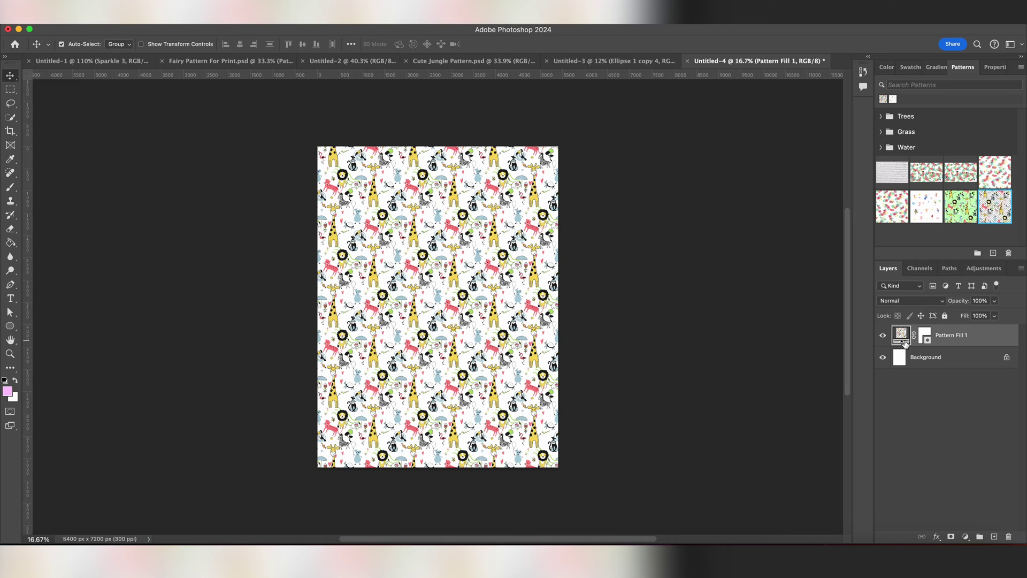
- Scrub the Pattern Fill scale from 1% up and back down to about 173%
double_click(904, 342)
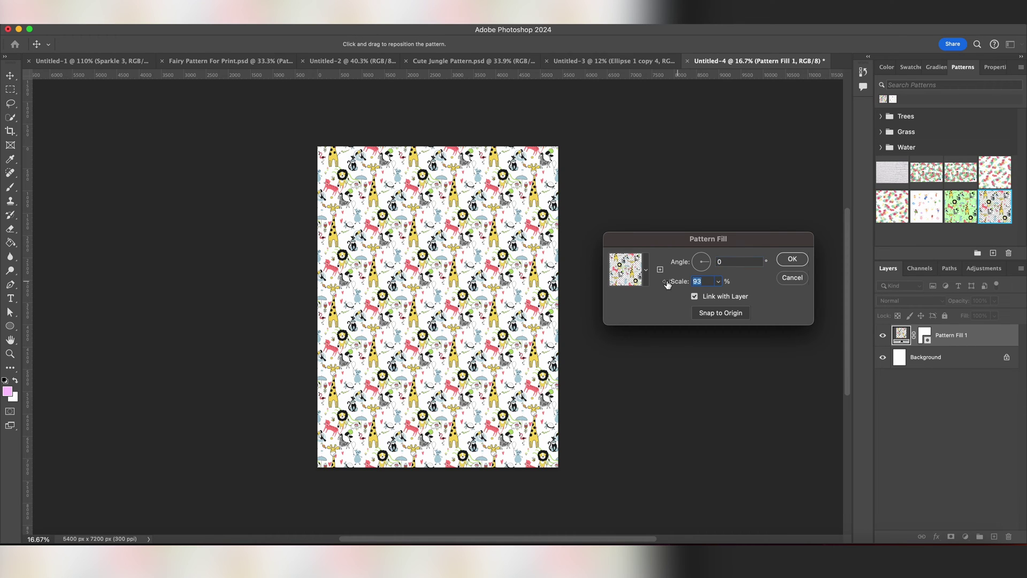
left_click_drag(666, 283, 583, 292)
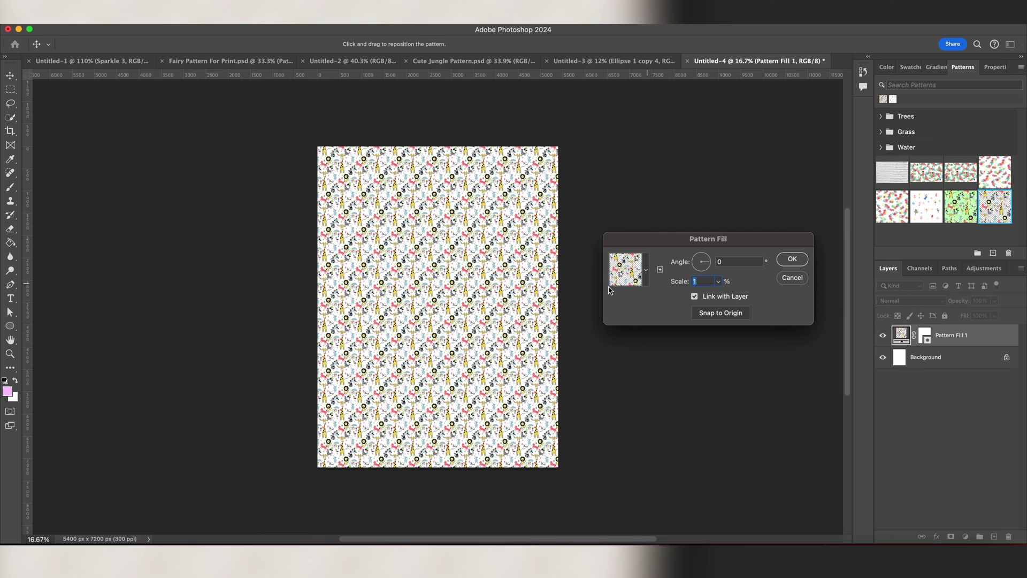
key("Tab")
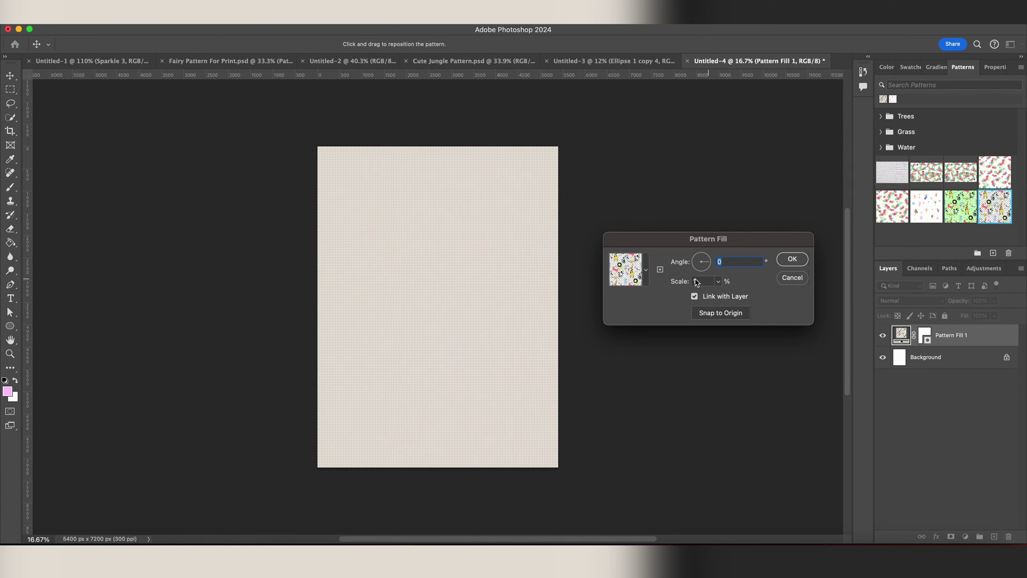
left_click_drag(683, 284, 854, 291)
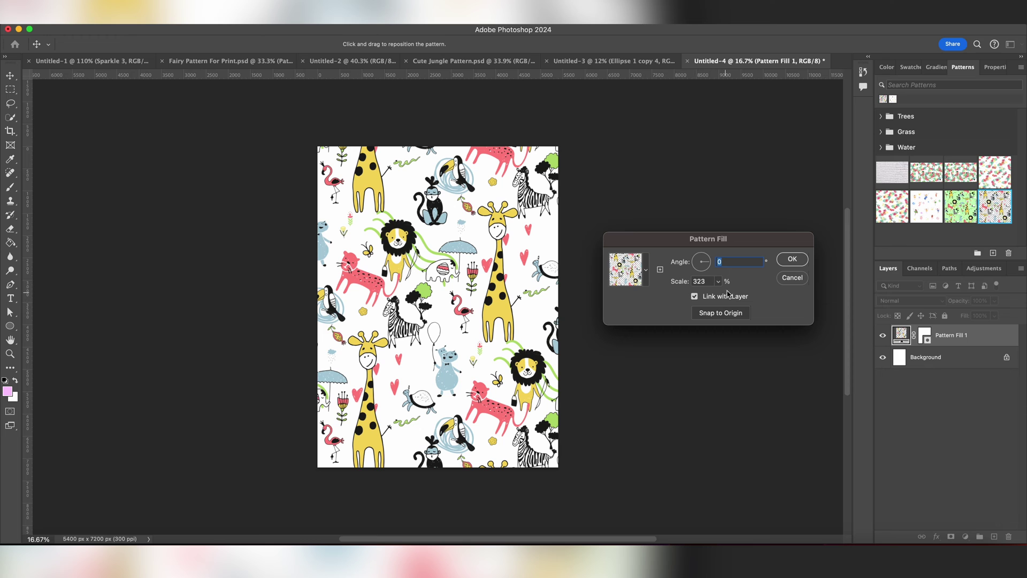
left_click_drag(677, 280, 656, 284)
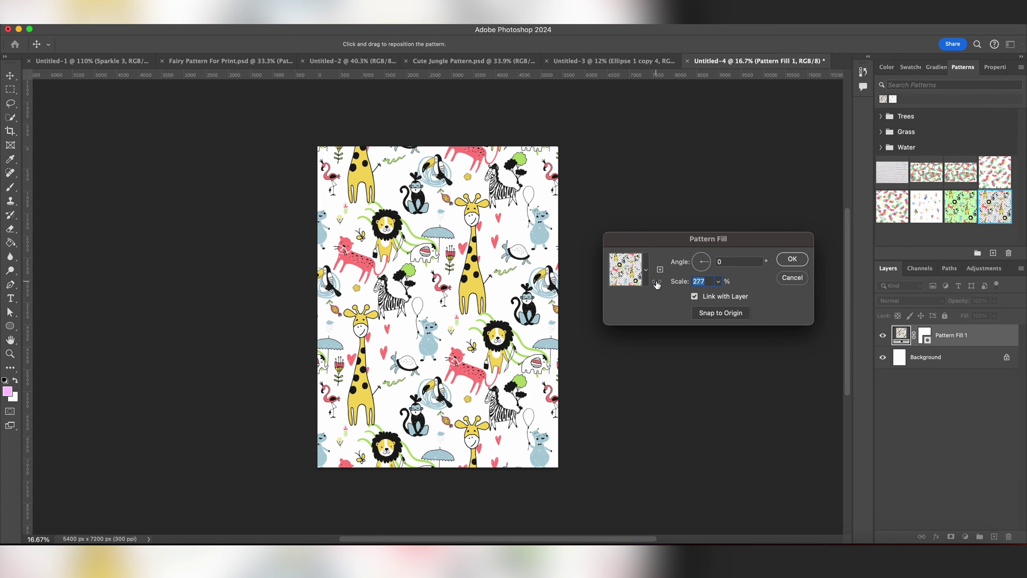
left_click_drag(657, 284, 600, 297)
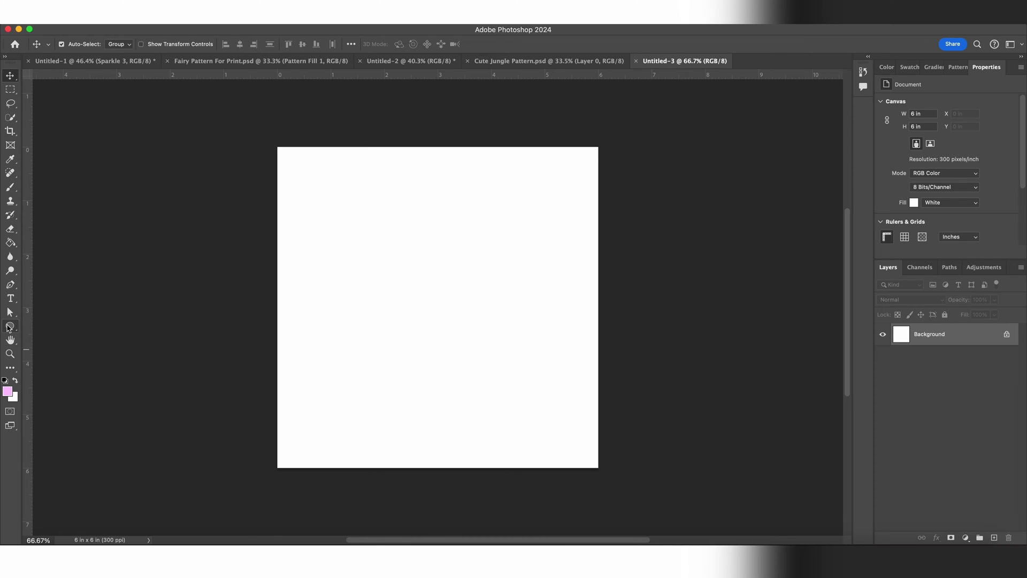
- Draw a purple circle about 2.36 inches across and centre it on the 6 × 6 inch page
left_click(9, 326)
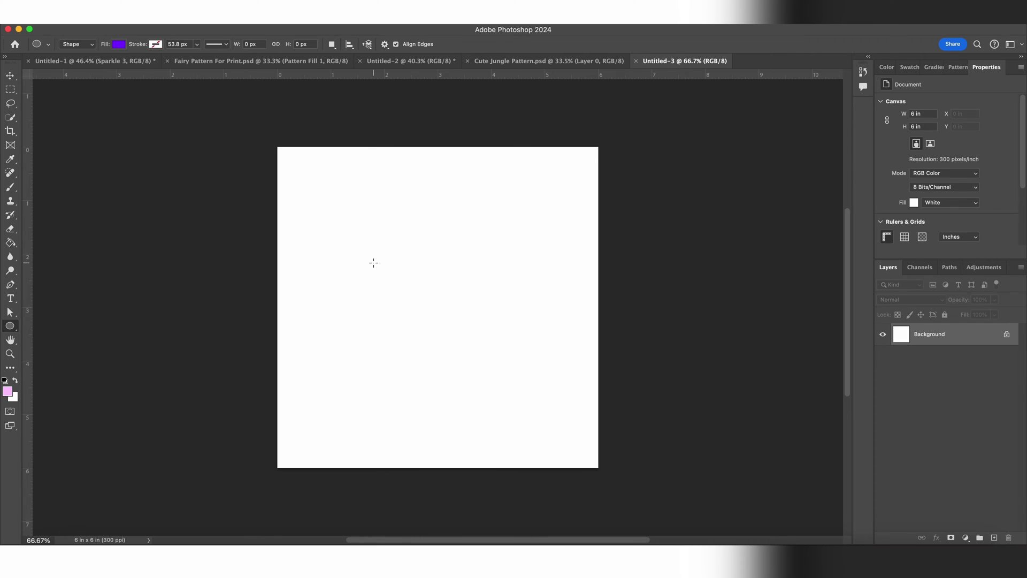
left_click_drag(410, 271, 536, 398)
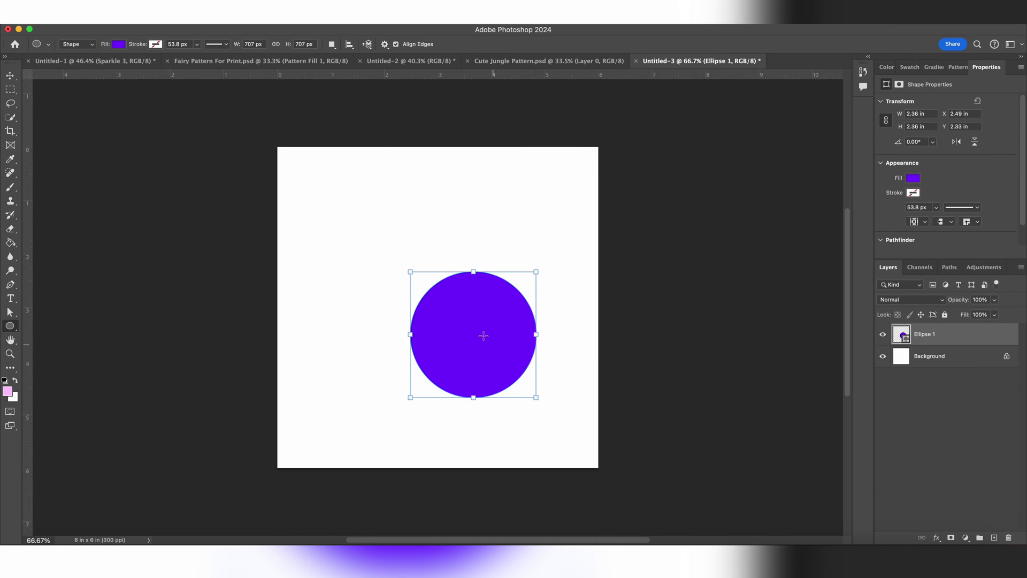
key("v")
mouse_move(473, 321)
left_mouse_down()
mouse_move(436, 283)
mouse_move(428, 290)
left_mouse_up()
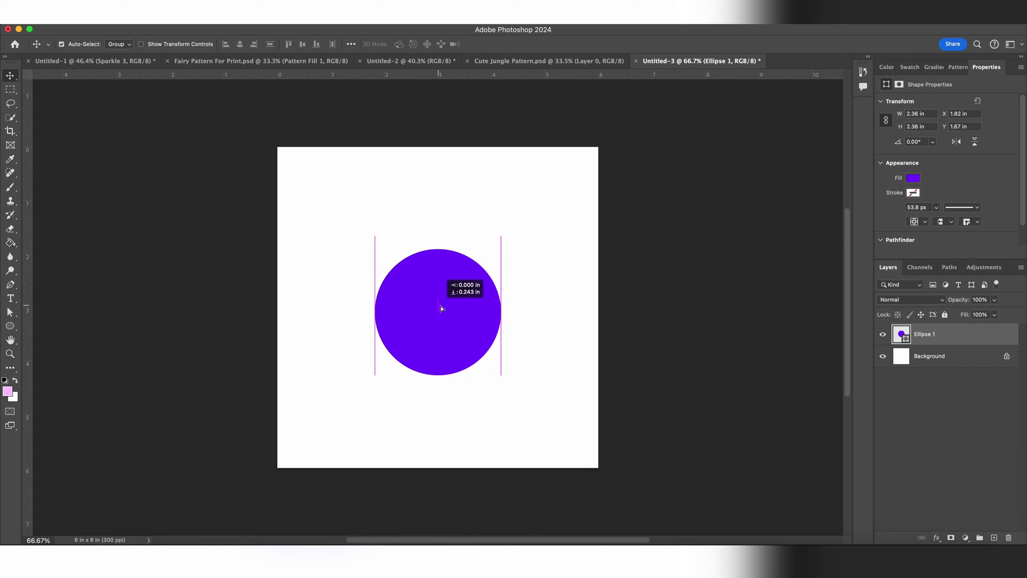
left_click_drag(427, 292, 439, 307)
key("ctrl+t")
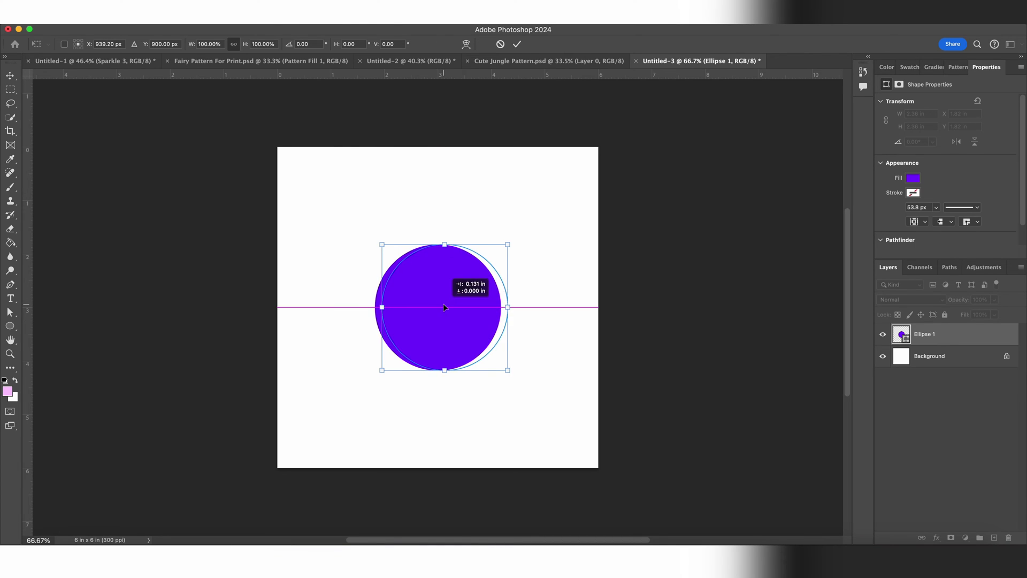
key("Return")
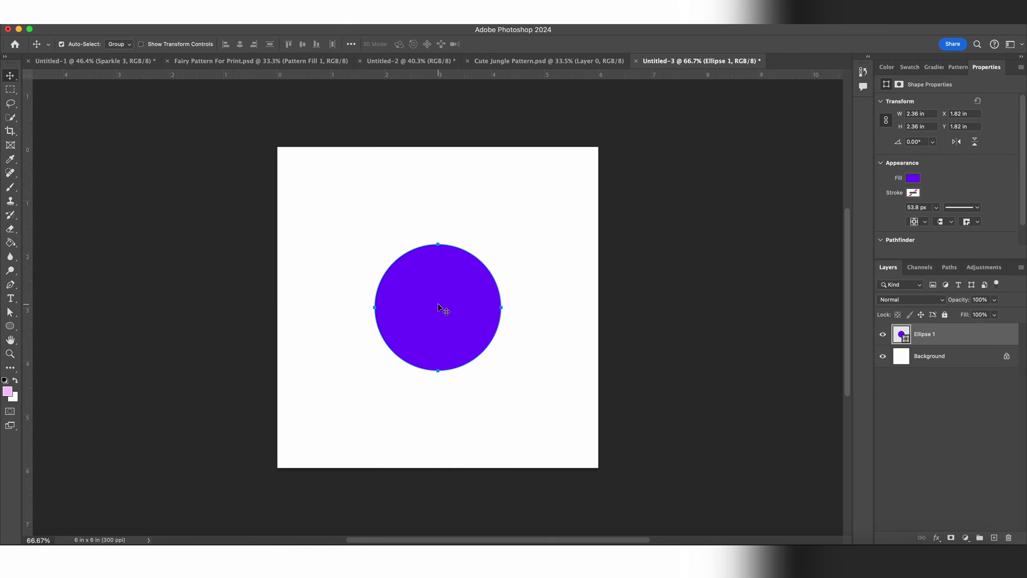
left_click(40, 16)
mouse_move(48, 56)
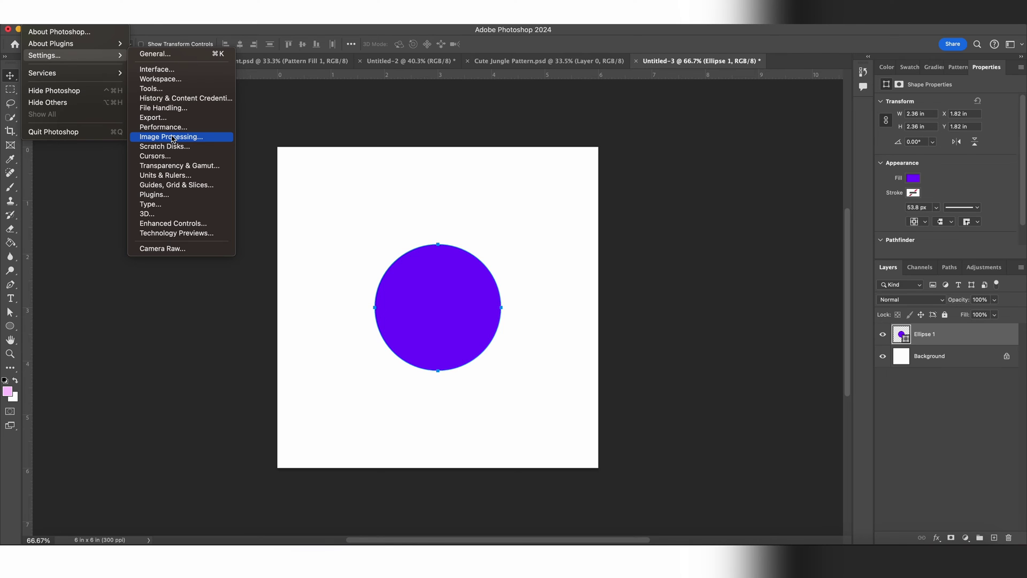
- Set Rulers to Pixels in the Units & Rulers preferences
left_click(172, 177)
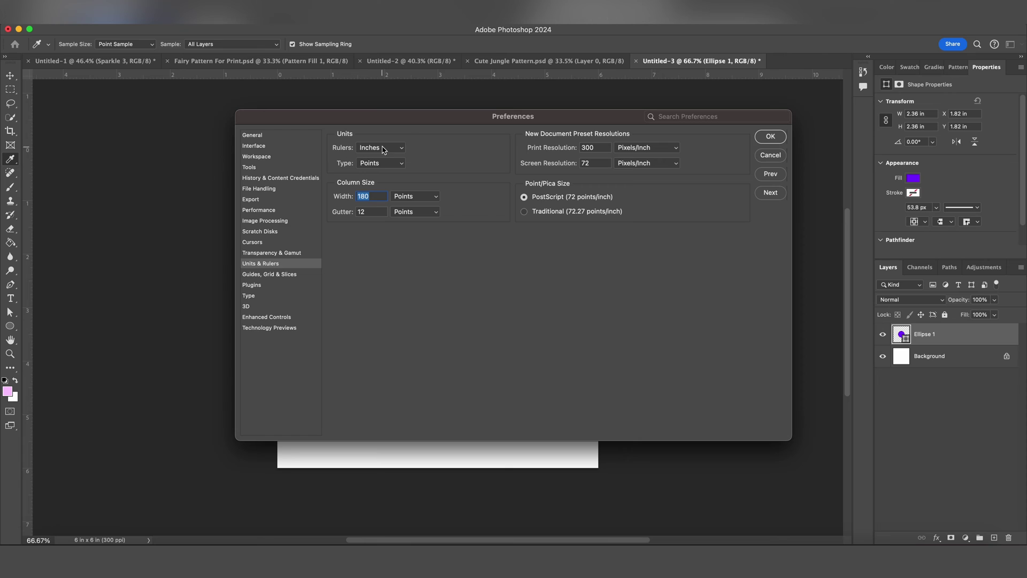
left_click(384, 148)
left_click(383, 140)
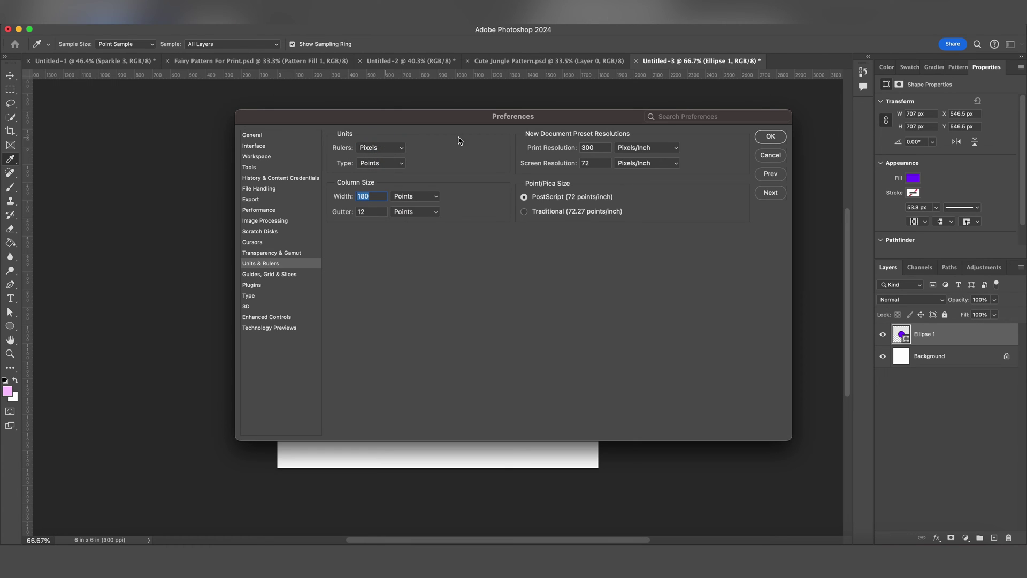
left_click(770, 137)
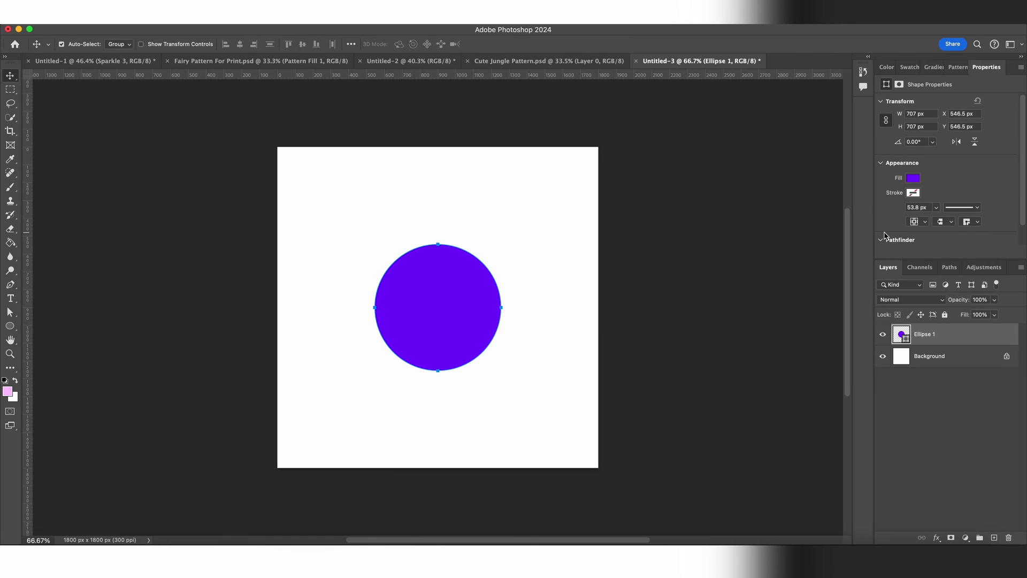
- Convert Ellipse 1 to a smart object and duplicate the circle layer with Cmd+J
right_click(963, 331)
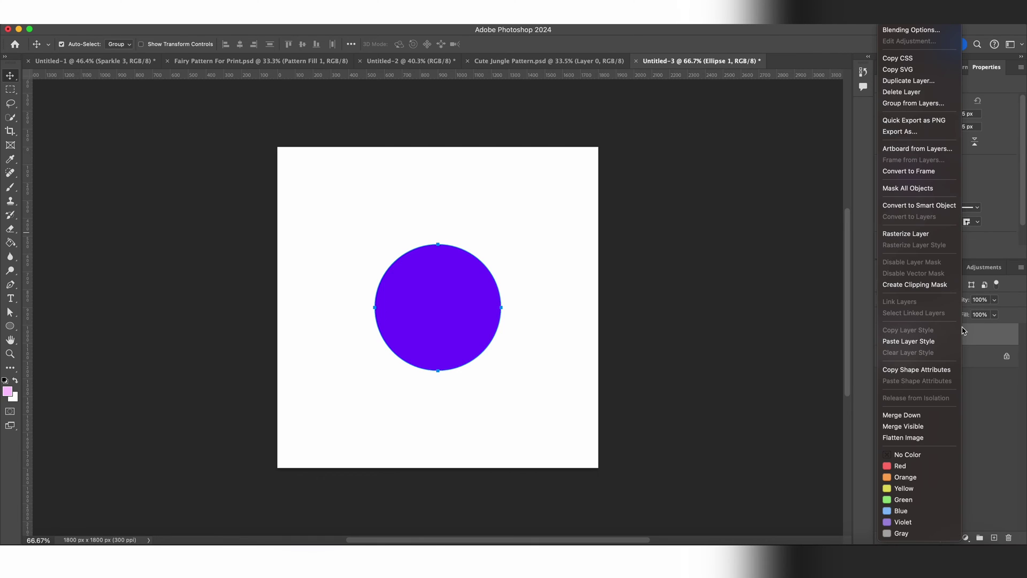
left_click(951, 205)
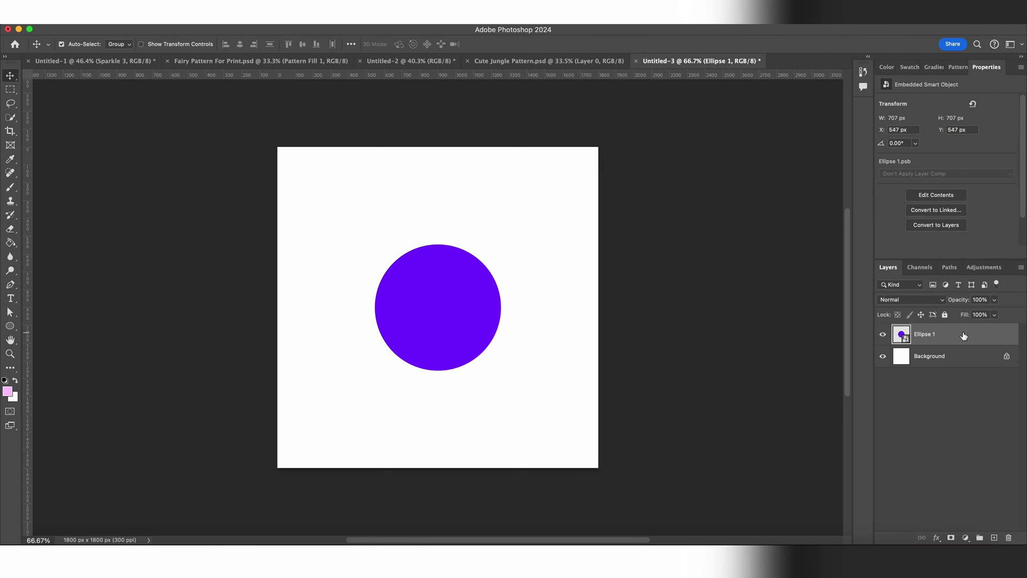
key("ctrl")
key("ctrl+j")
key("ctrl+j")
key("ctrl+j")
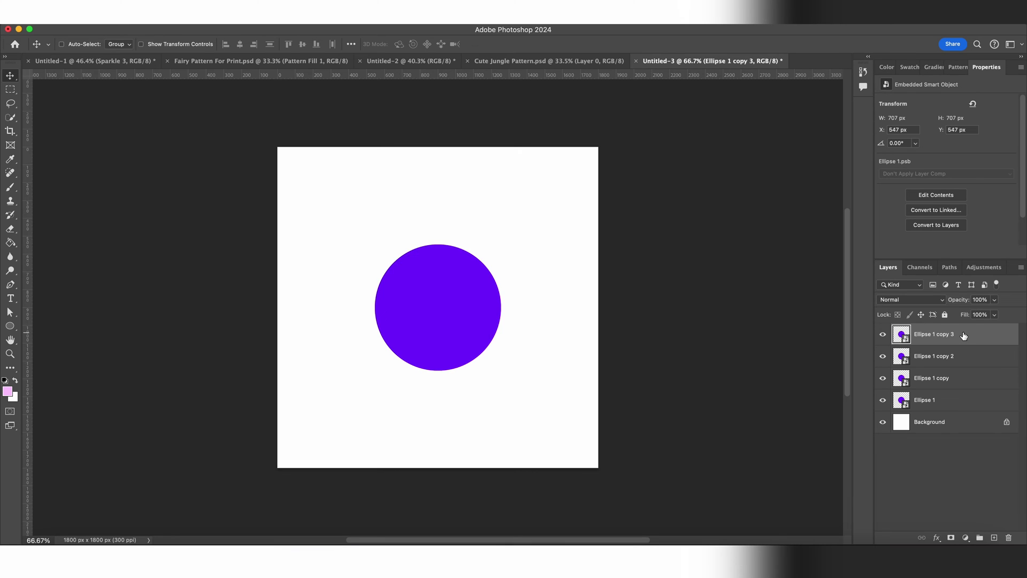
key("ctrl+j")
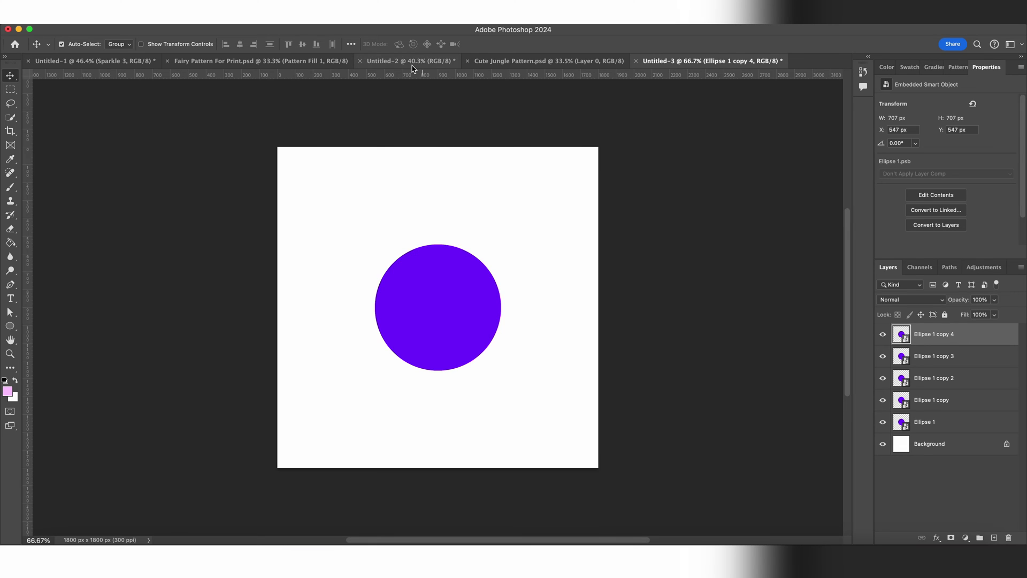
left_click(267, 11)
mouse_move(275, 240)
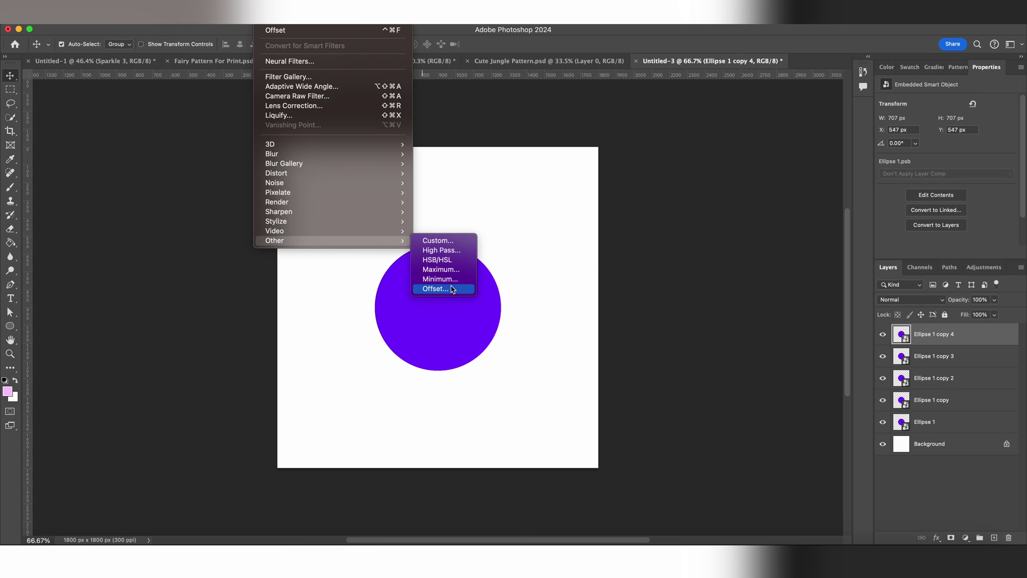
- Give Ellipse 1 copy 4 an Offset filter of 900 px horizontal and 900 px vertical
left_click(451, 289)
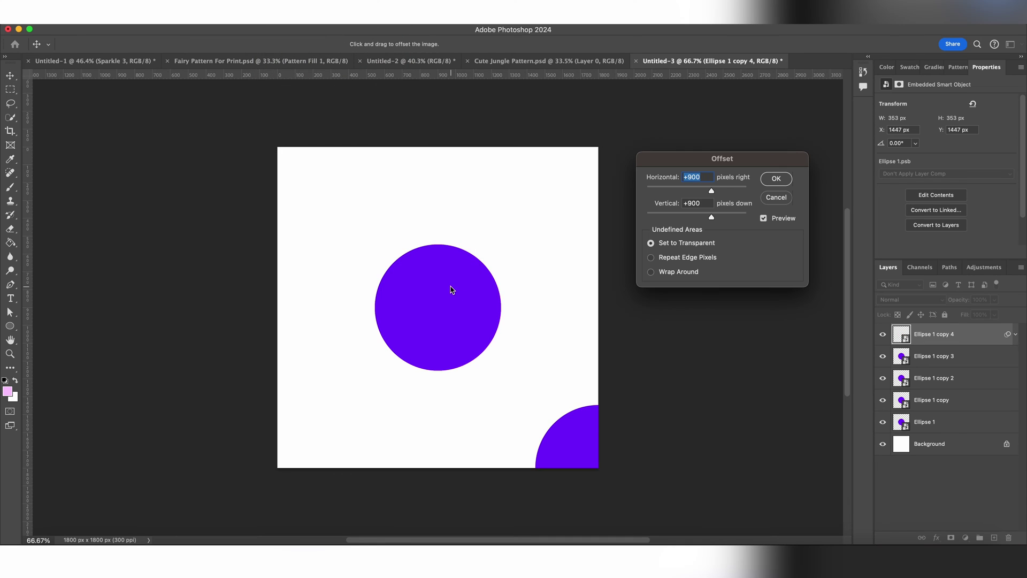
type("0")
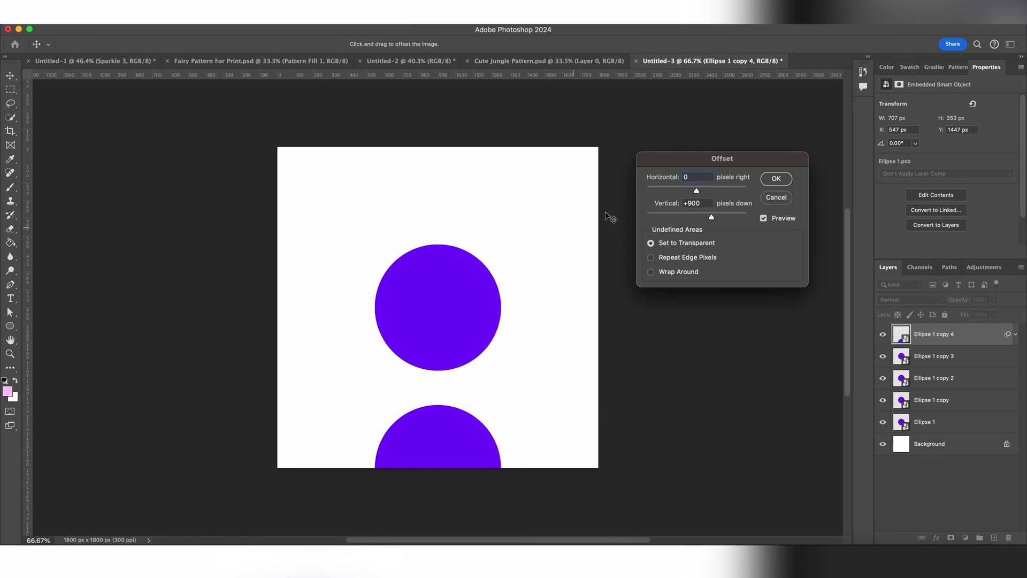
double_click(692, 203)
type("0")
key("Return")
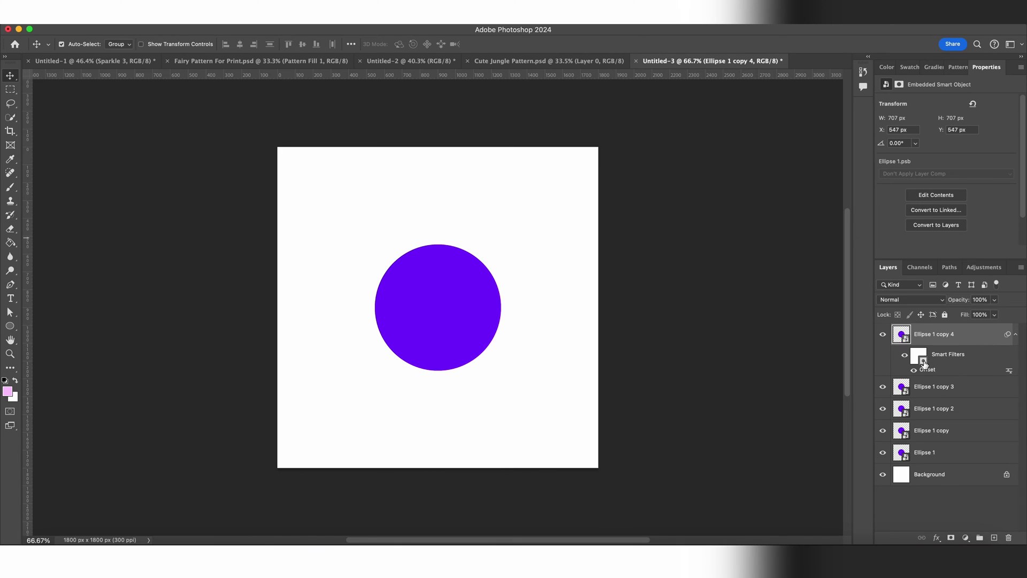
left_click(921, 359)
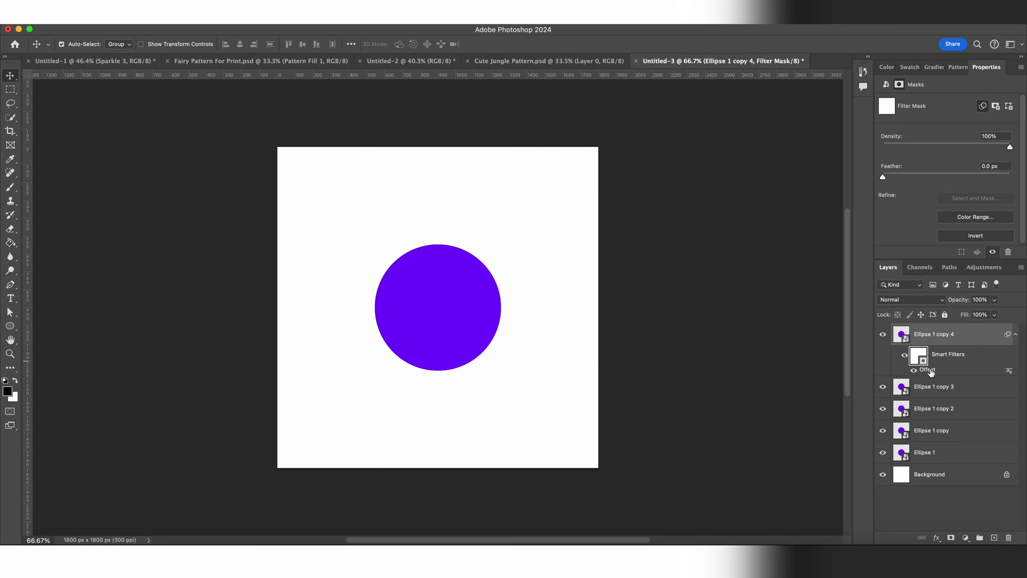
double_click(928, 369)
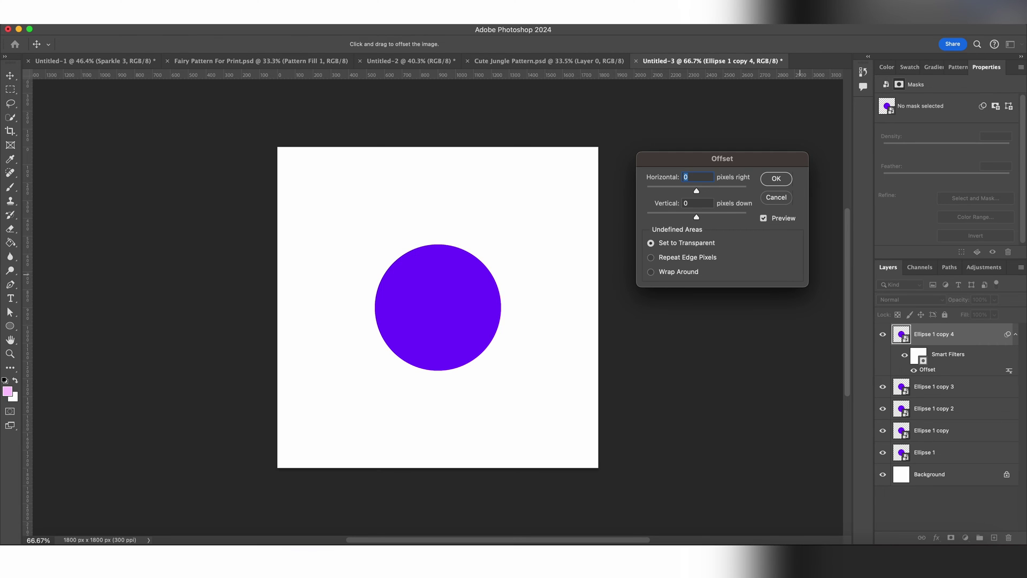
type("900")
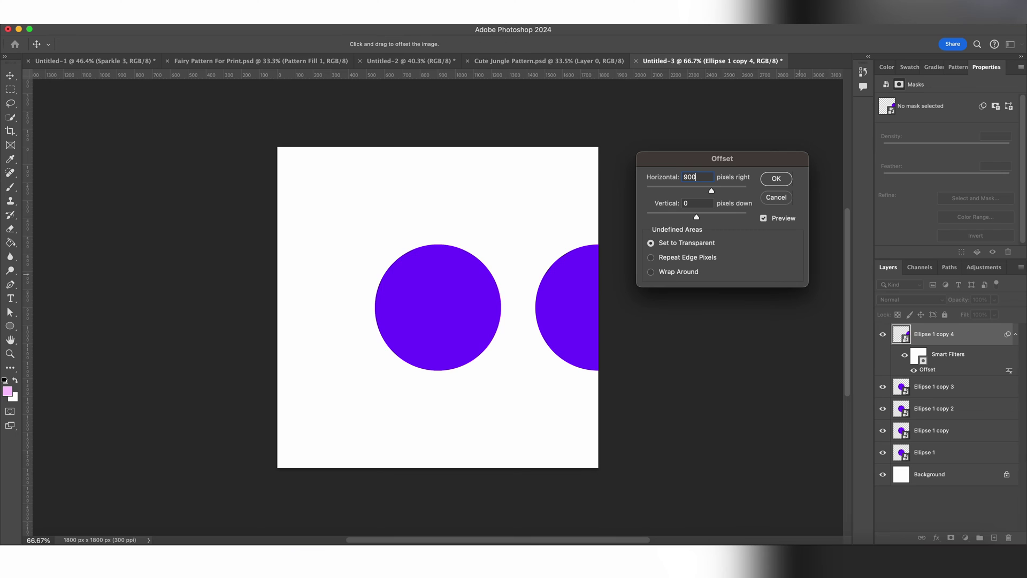
key("Tab")
type("900")
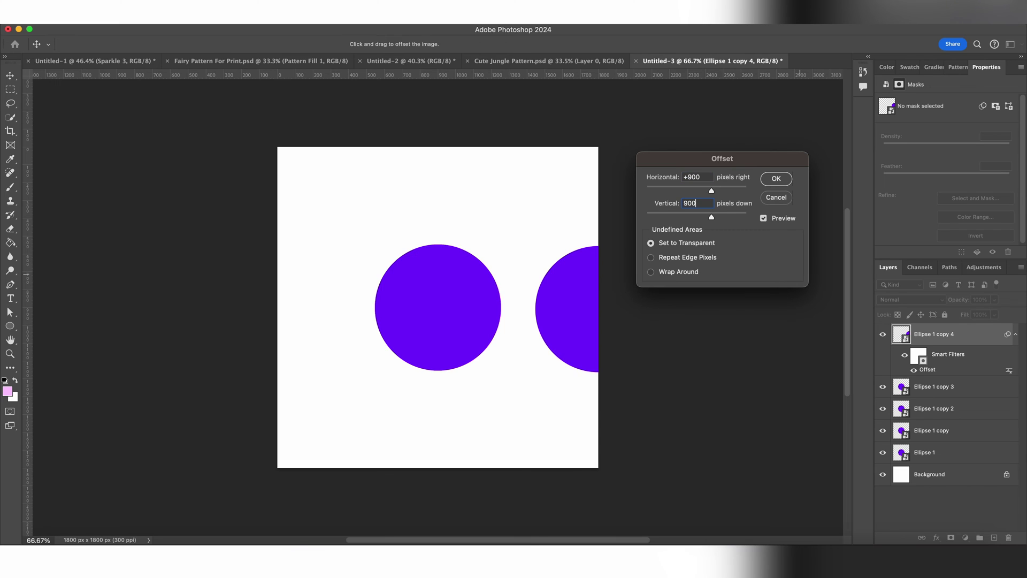
key("Return")
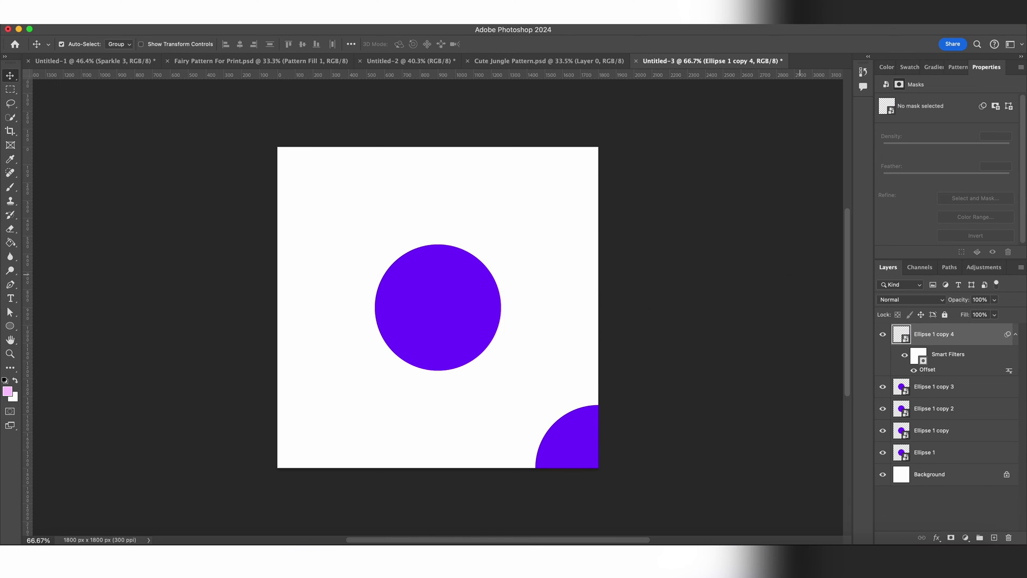
- Select the Ellipse 1 copy 3 layer for the next offset
left_click(990, 395)
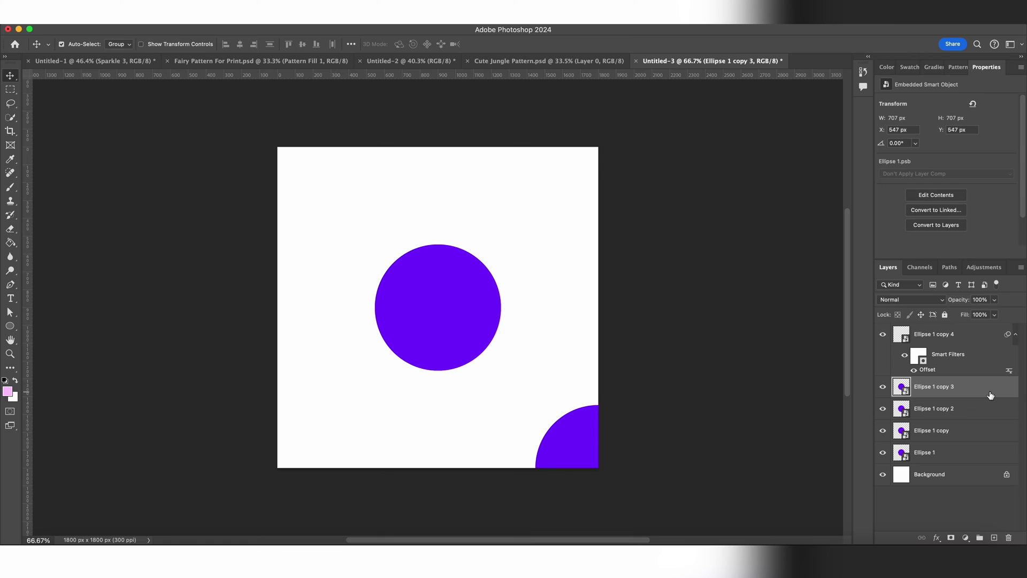
key("ctrl+z")
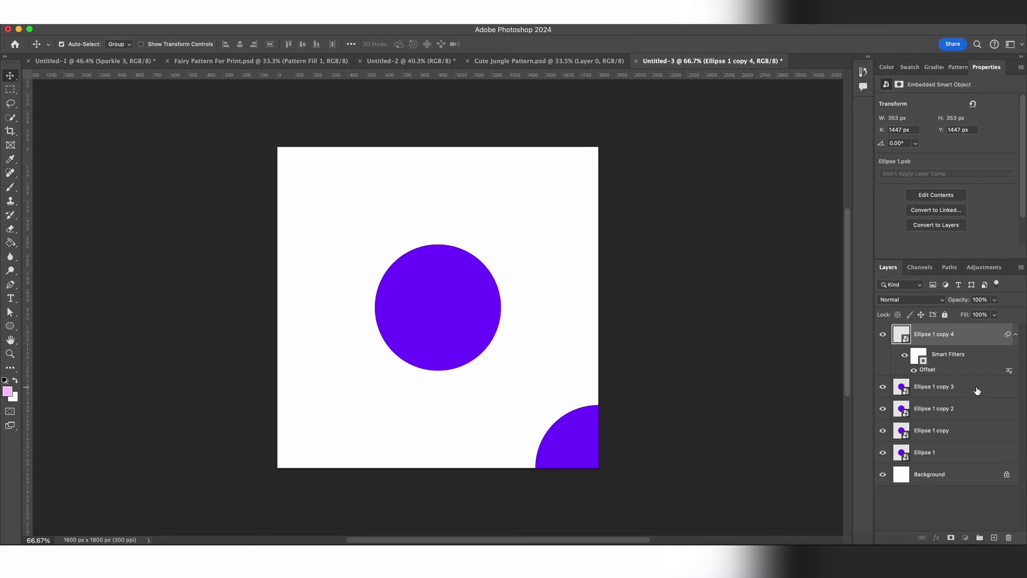
left_click(977, 391)
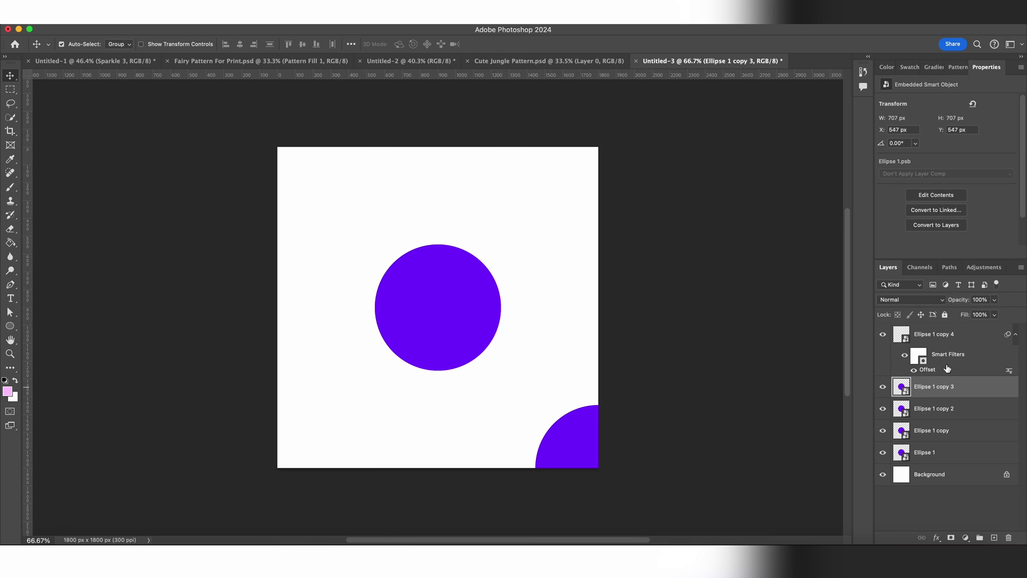
left_click(288, 27)
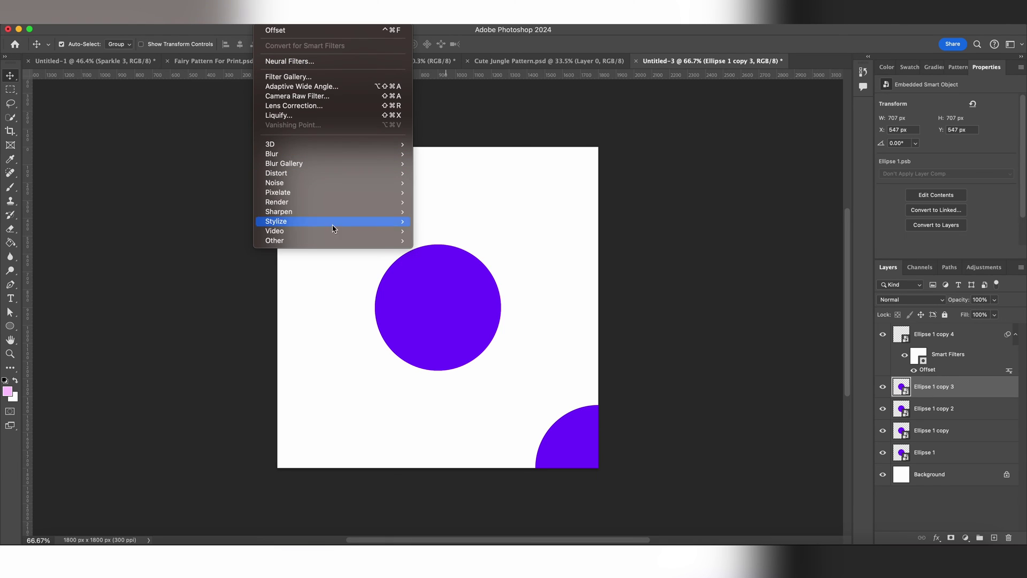
- Offset Ellipse 1 copy 3 by -900 px horizontally to fill the bottom-left corner
mouse_move(274, 240)
left_click(430, 289)
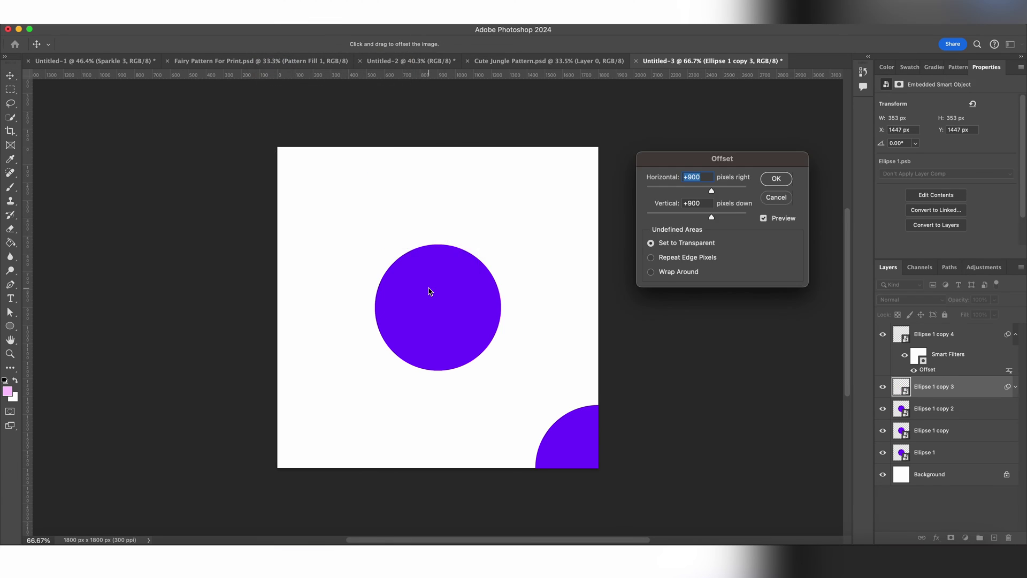
left_click(684, 177)
key("BackSpace")
type("-")
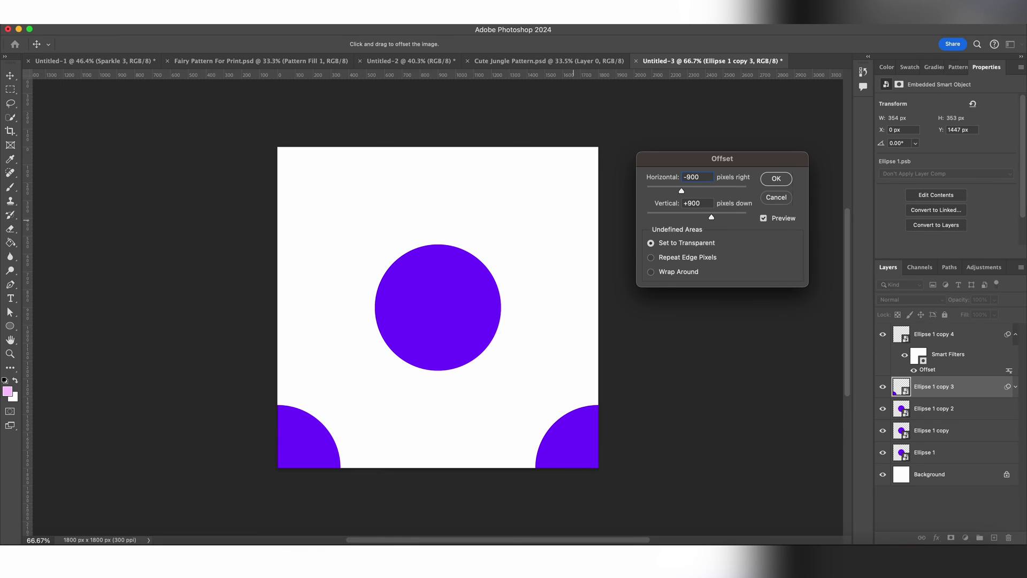
key("Return")
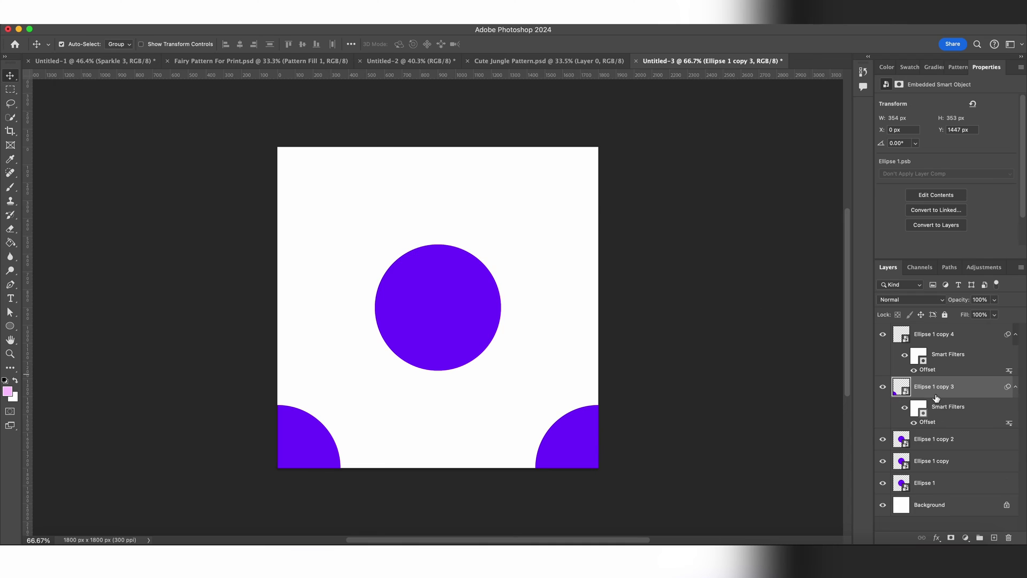
- Offset Ellipse 1 copy 2 with a negative vertical value to fill the top-left corner
left_click(988, 444)
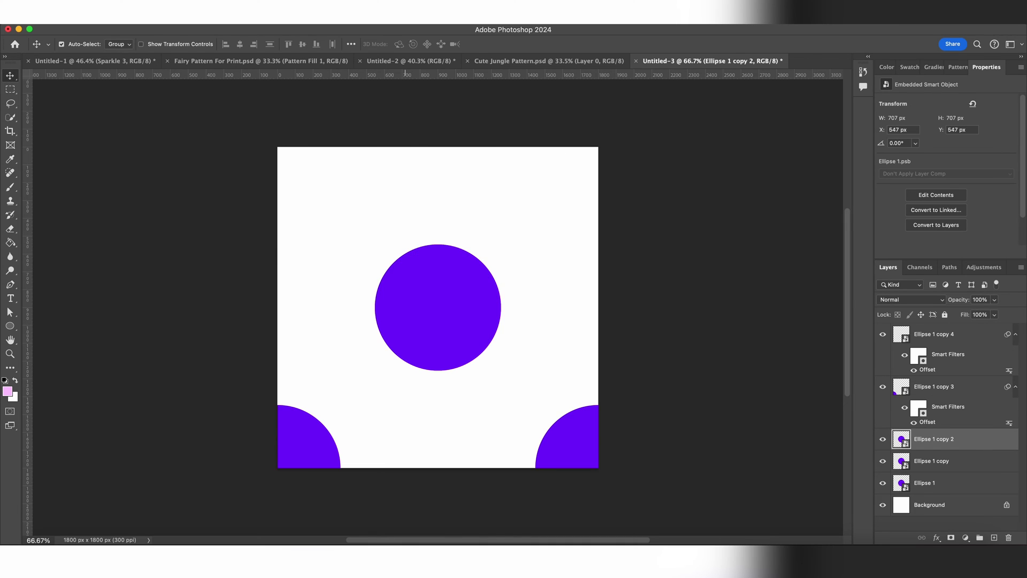
left_click(268, 12)
mouse_move(274, 240)
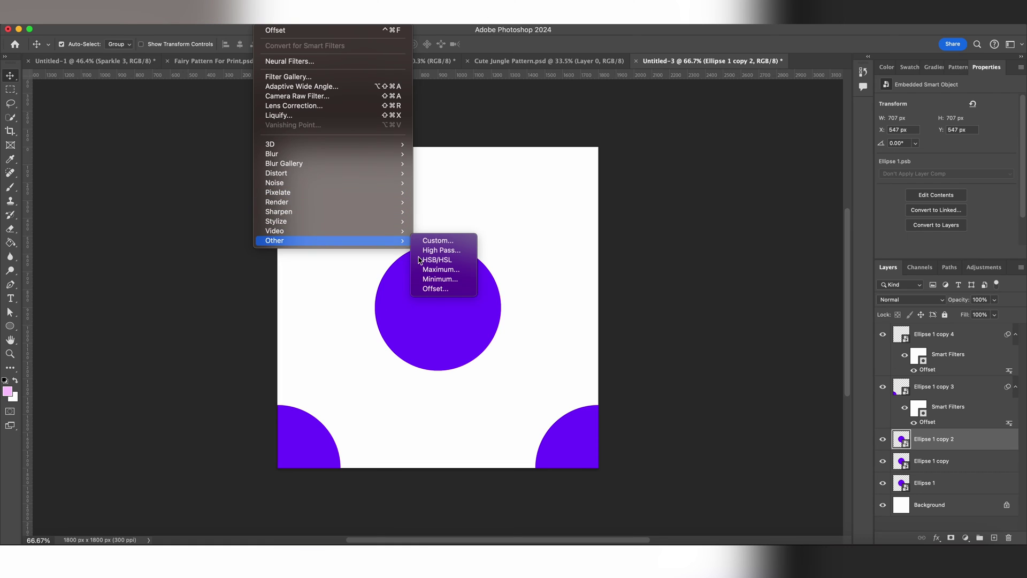
left_click(433, 292)
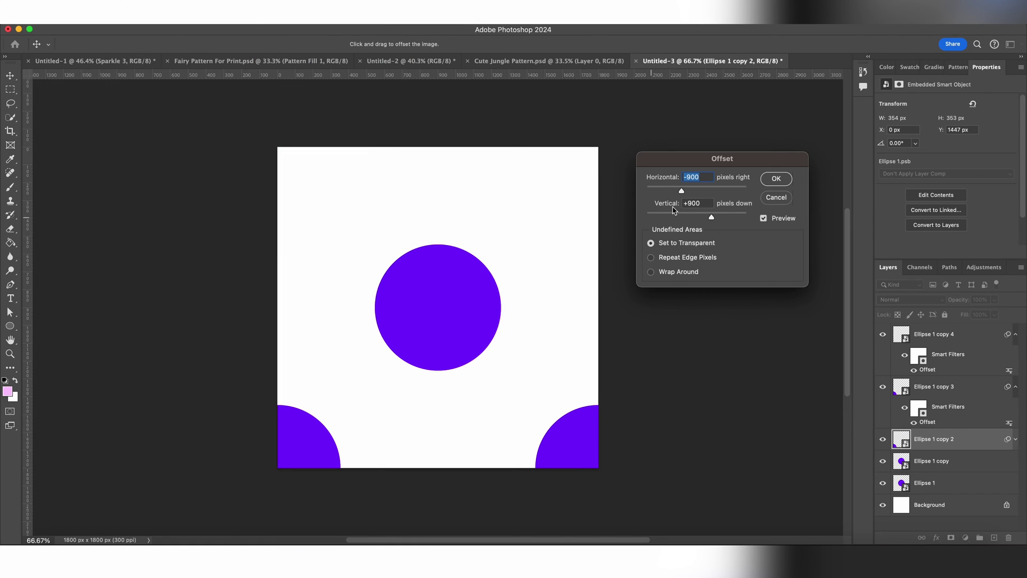
double_click(688, 204)
left_click(688, 204)
key("BackSpace")
type("-")
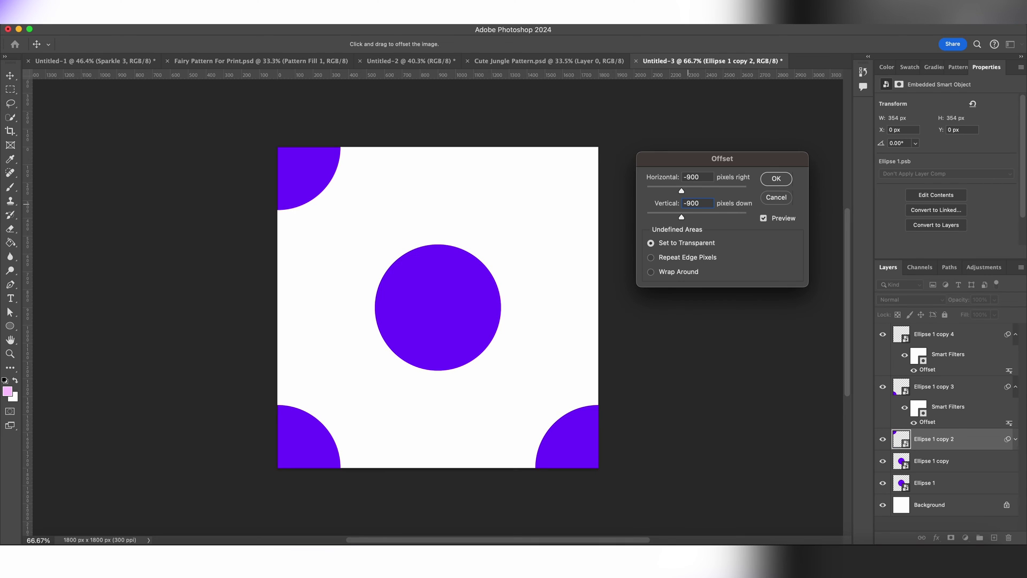
key("Return")
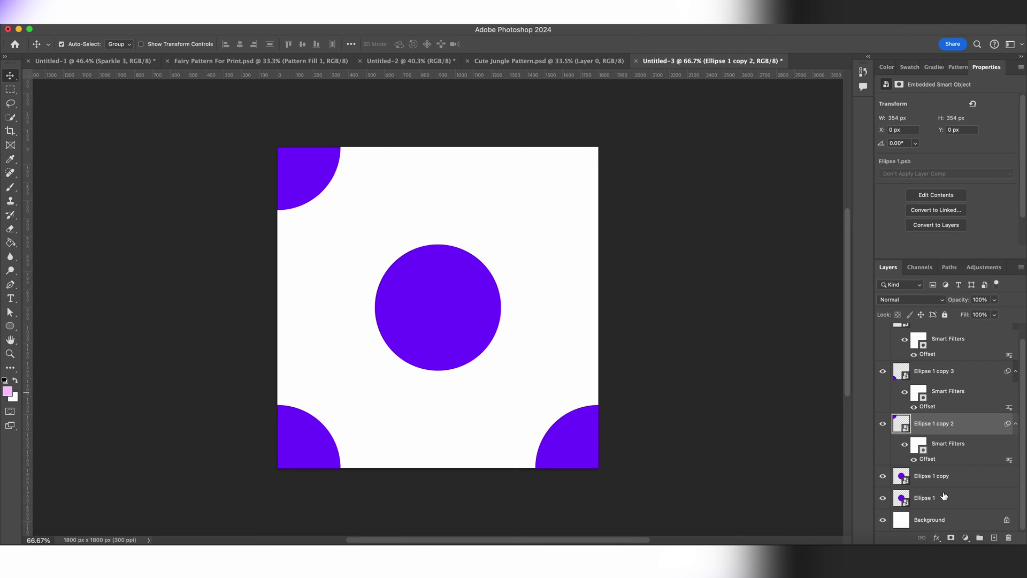
- Apply an Offset to Ellipse 1 copy to fill the top-right corner
left_click(966, 480)
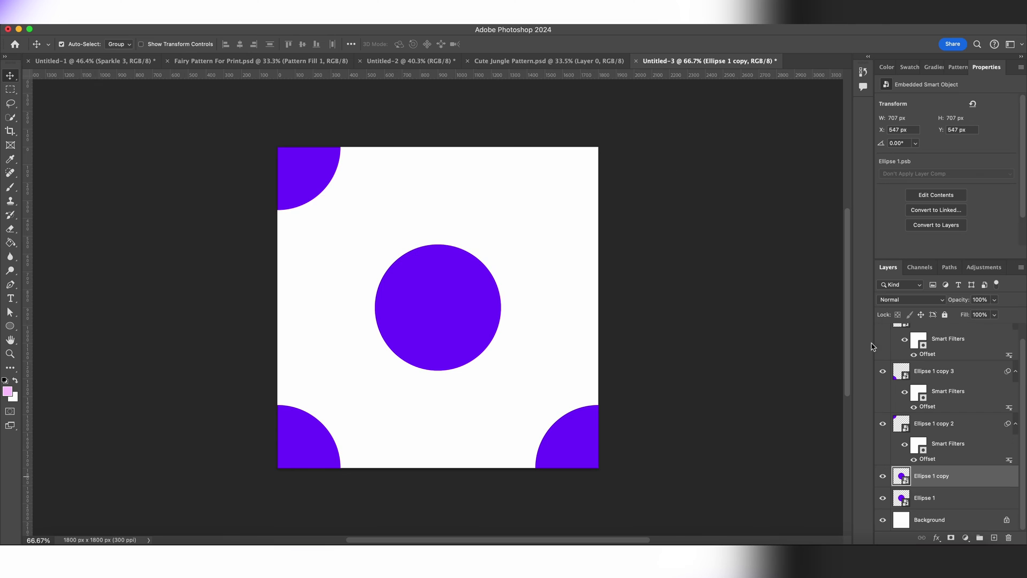
left_click(267, 17)
mouse_move(274, 240)
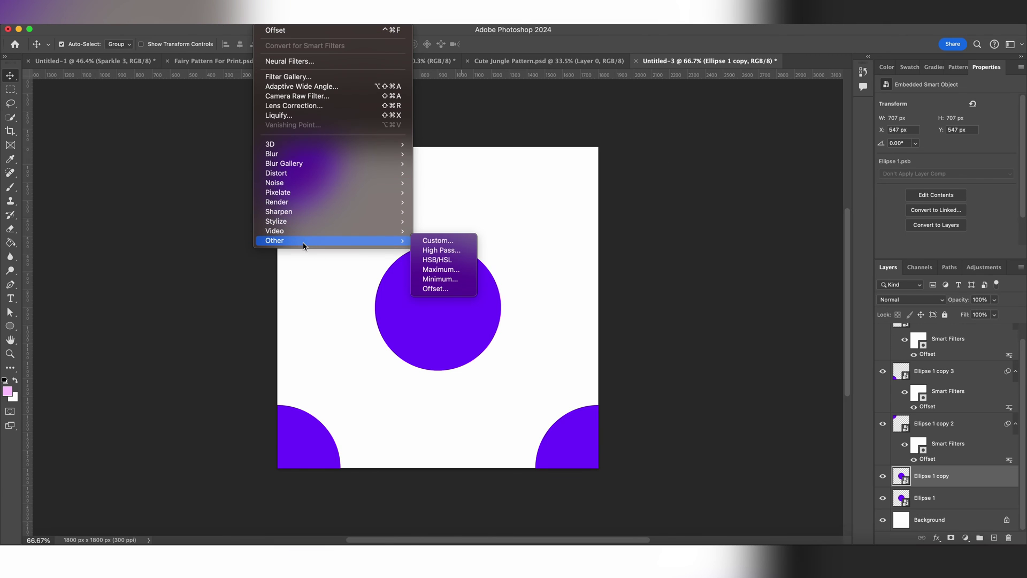
left_click(436, 289)
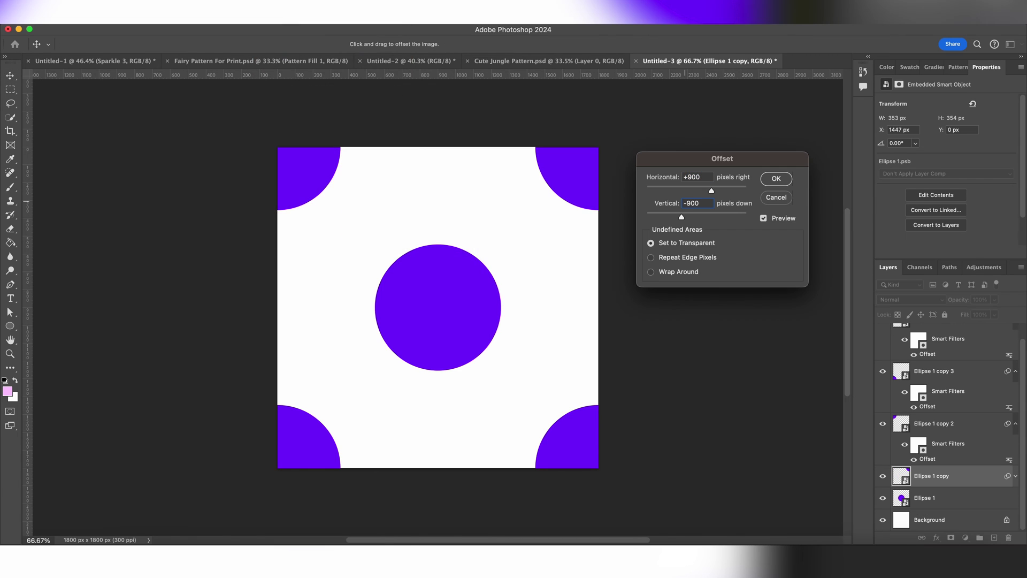
key("Return")
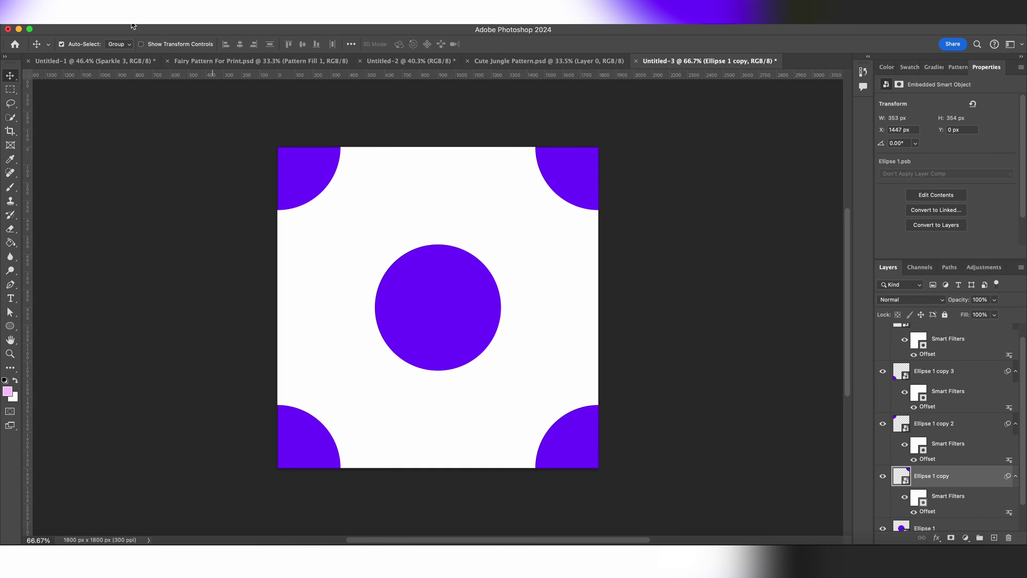
left_click(131, 16)
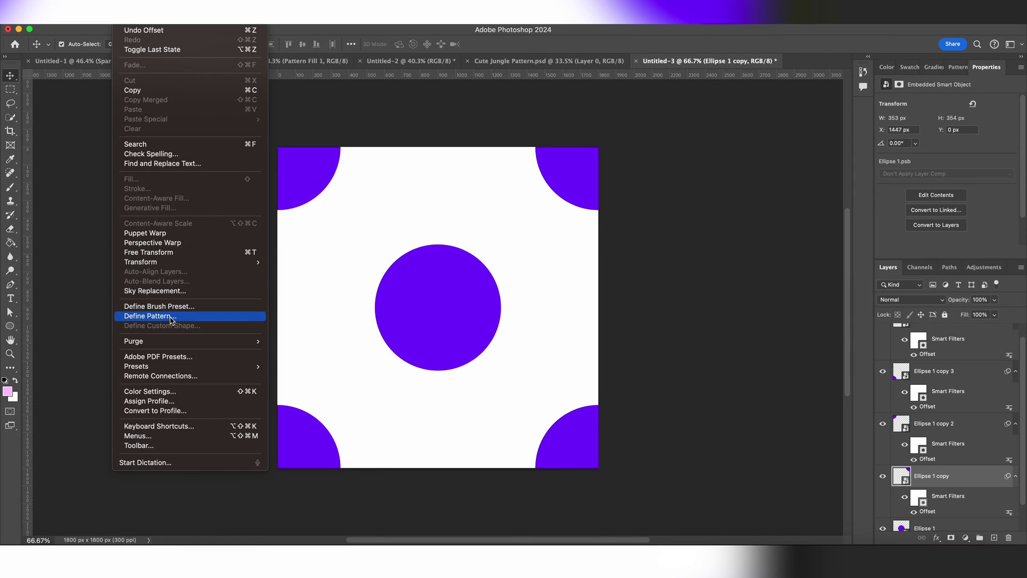
- Turn on Pattern Preview and pan around the repeating purple polka-dot tile
left_click(472, 302)
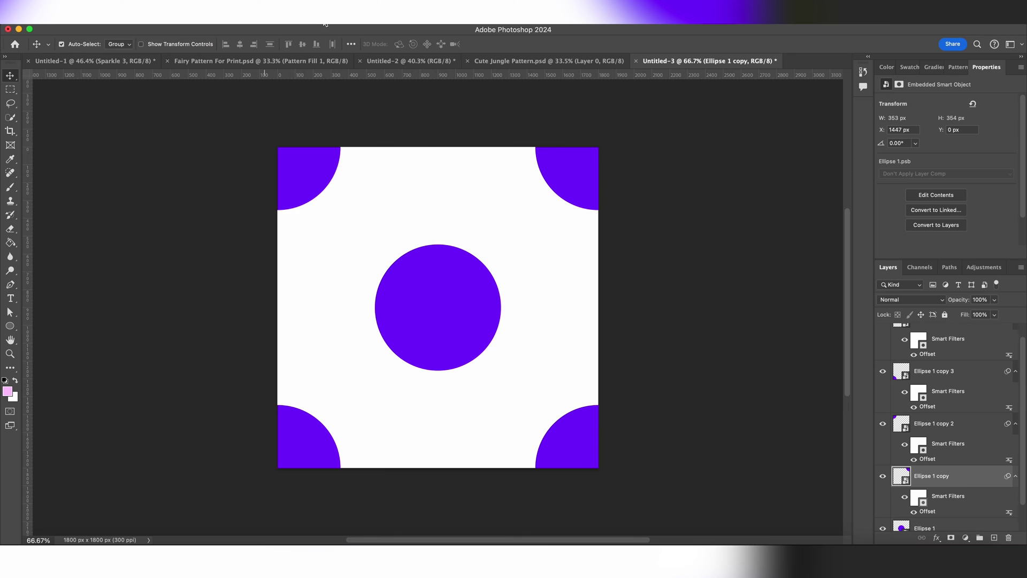
left_click(325, 23)
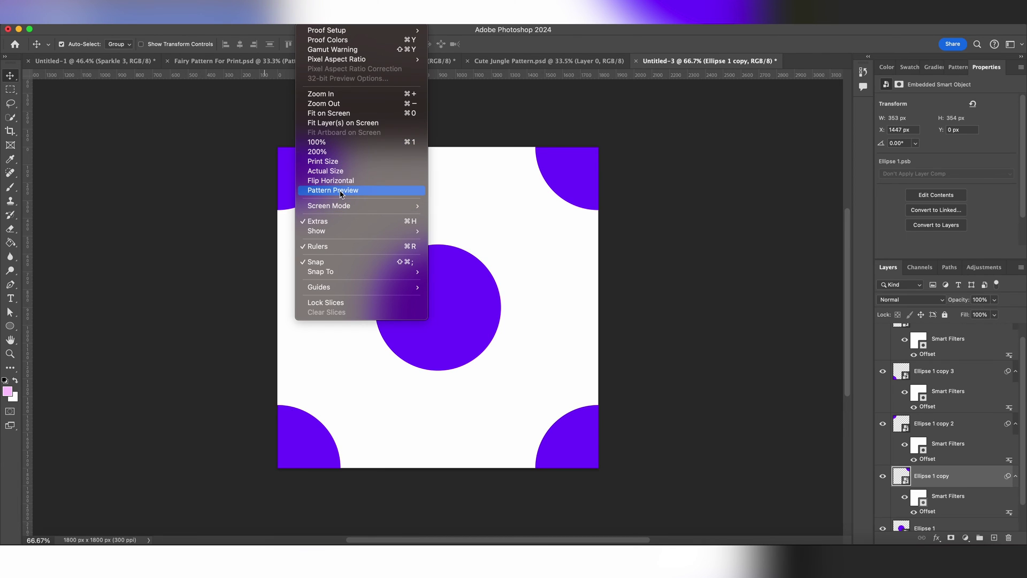
left_click(341, 192)
scroll(511, 223, "down", 3)
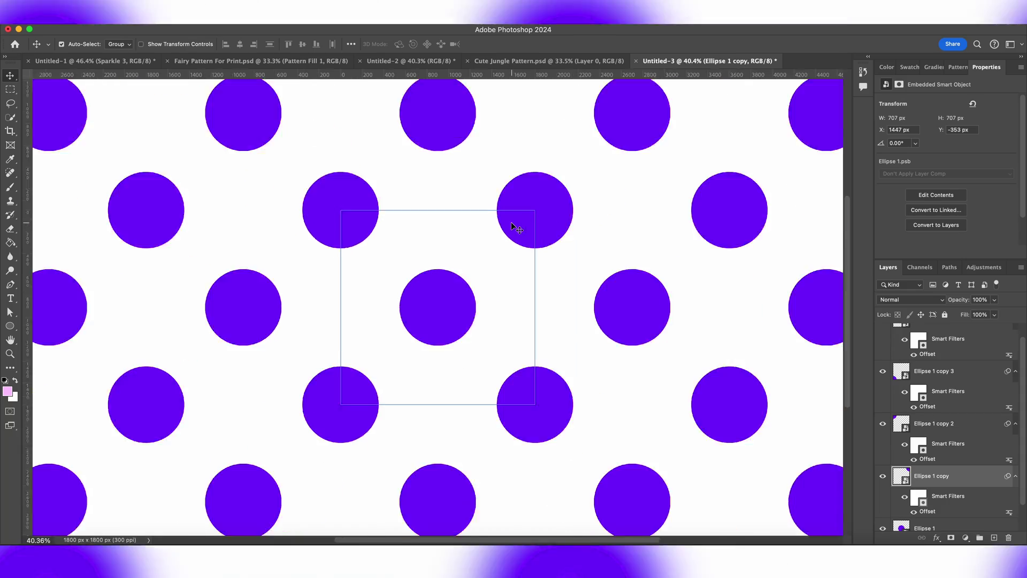
scroll(511, 224, "down", 2)
scroll(511, 223, "down", 2)
scroll(512, 223, "down", 2)
scroll(511, 225, "down", 2)
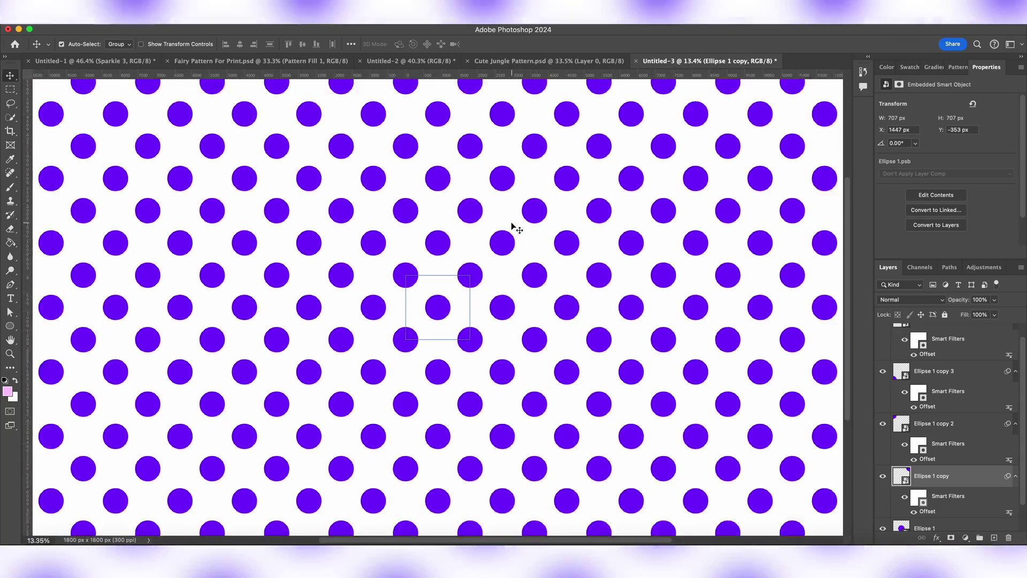
scroll(511, 225, "down", 2)
scroll(511, 224, "up", 3)
scroll(511, 225, "up", 4)
scroll(512, 225, "up", 2)
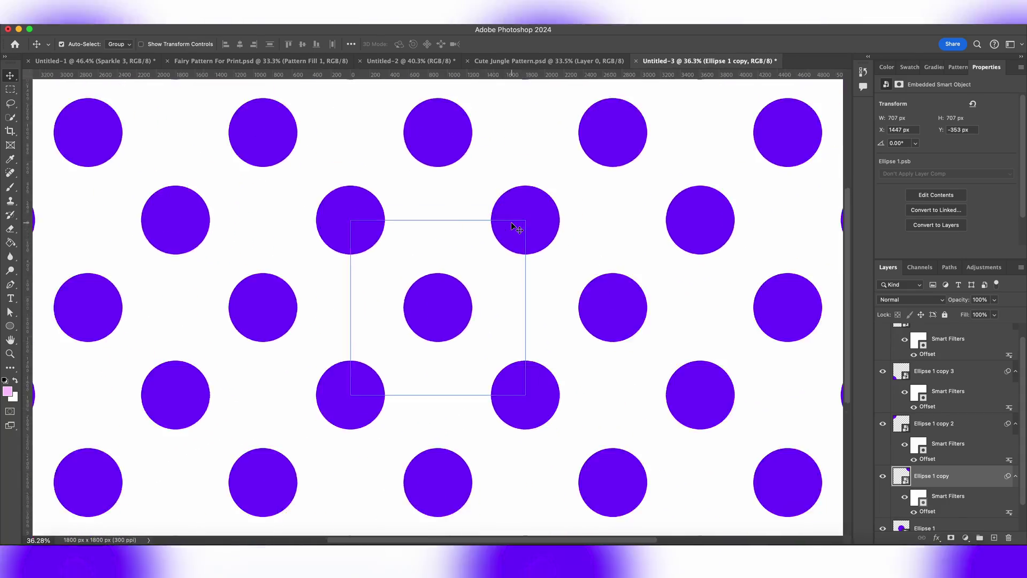
scroll(512, 225, "down", 4)
scroll(512, 226, "up", 4)
scroll(512, 226, "down", 3)
scroll(511, 224, "up", 2)
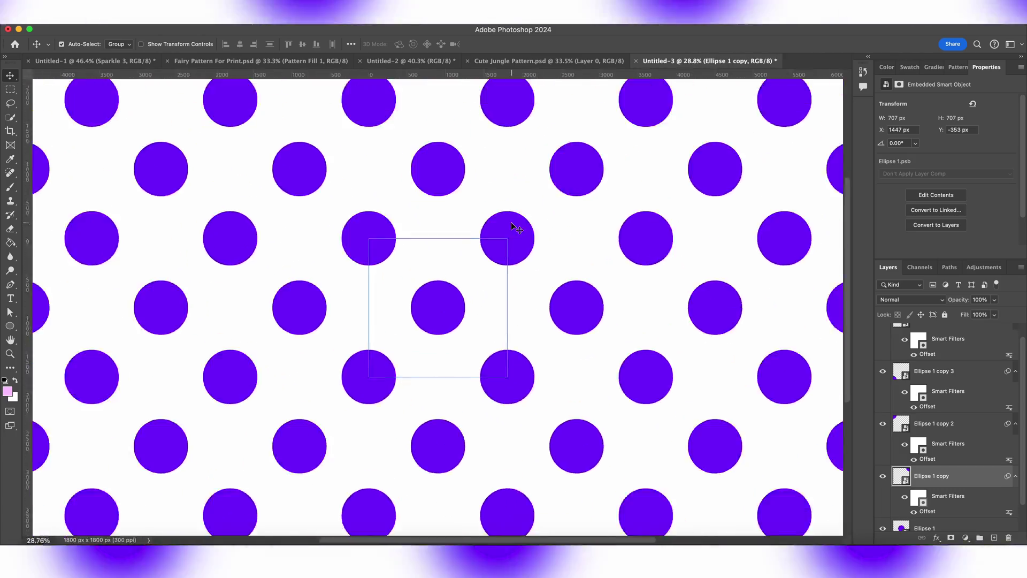
scroll(511, 224, "up", 2)
scroll(511, 224, "up", 1)
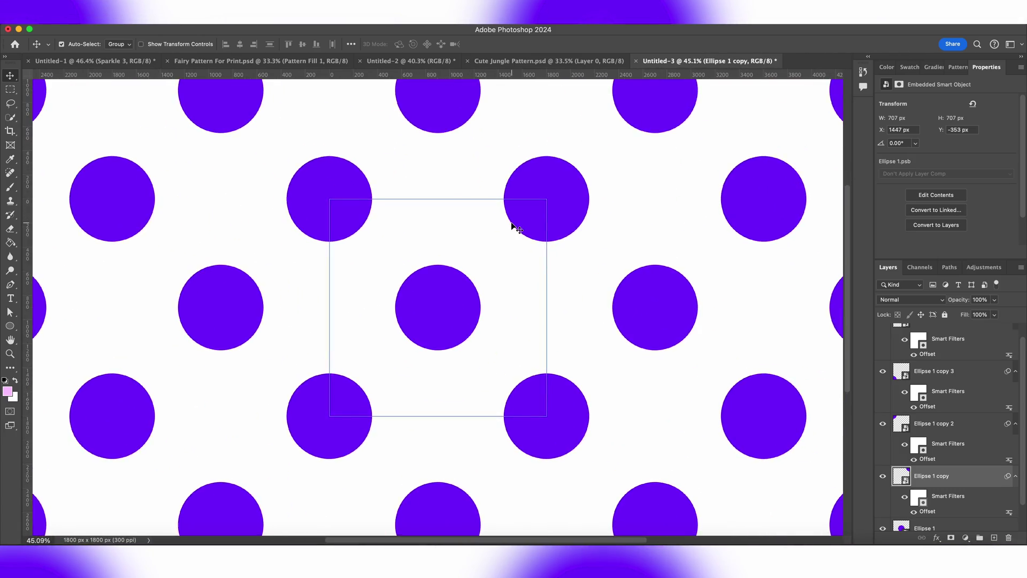
scroll(511, 223, "down", 2)
scroll(511, 224, "right", 5)
scroll(512, 226, "up", 3)
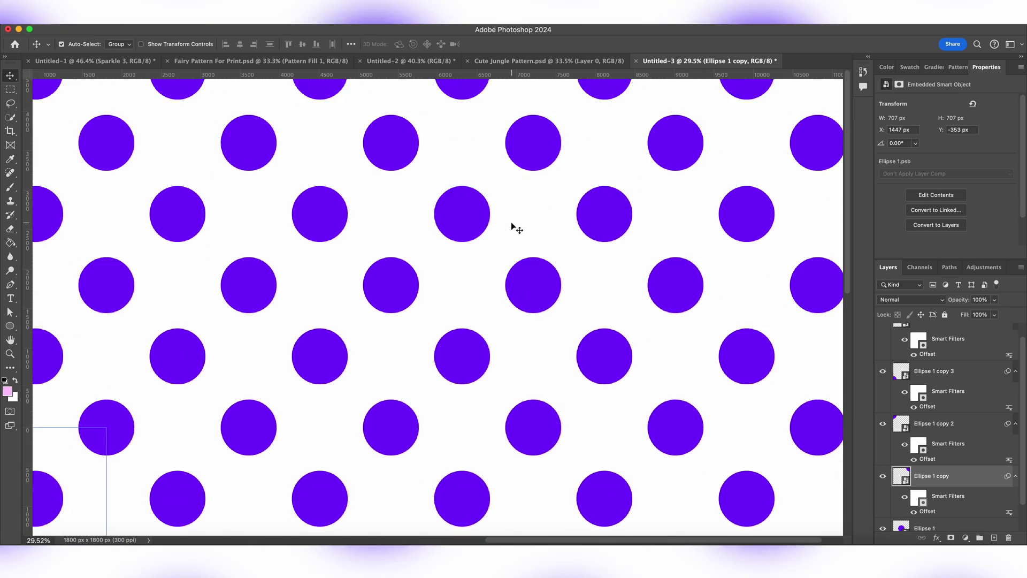
scroll(511, 226, "left", 10)
scroll(512, 225, "down", 3)
scroll(511, 226, "down", 3)
scroll(511, 226, "right", 8)
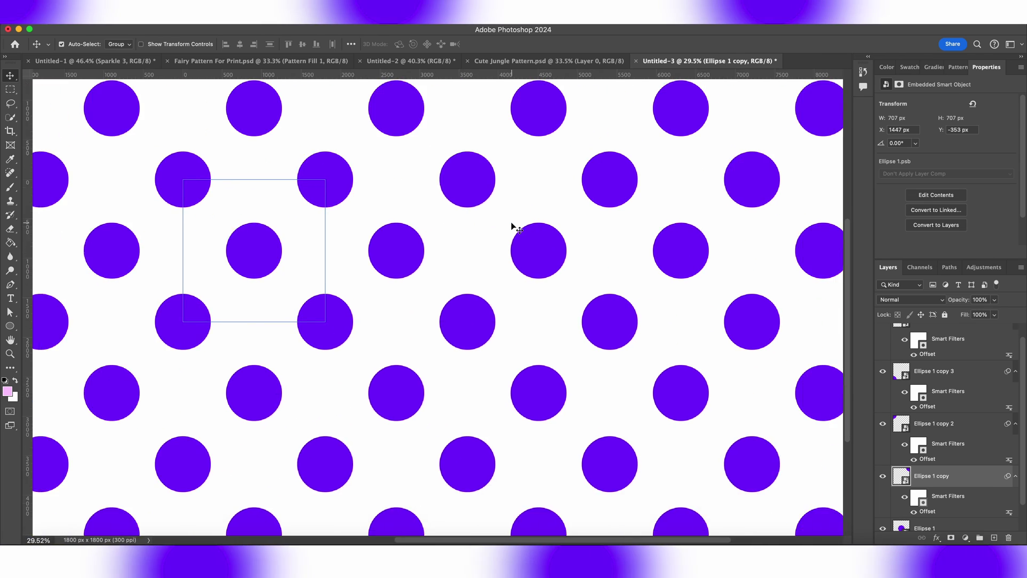
scroll(512, 226, "left", 4)
scroll(511, 226, "left", 5)
scroll(512, 226, "up", 2)
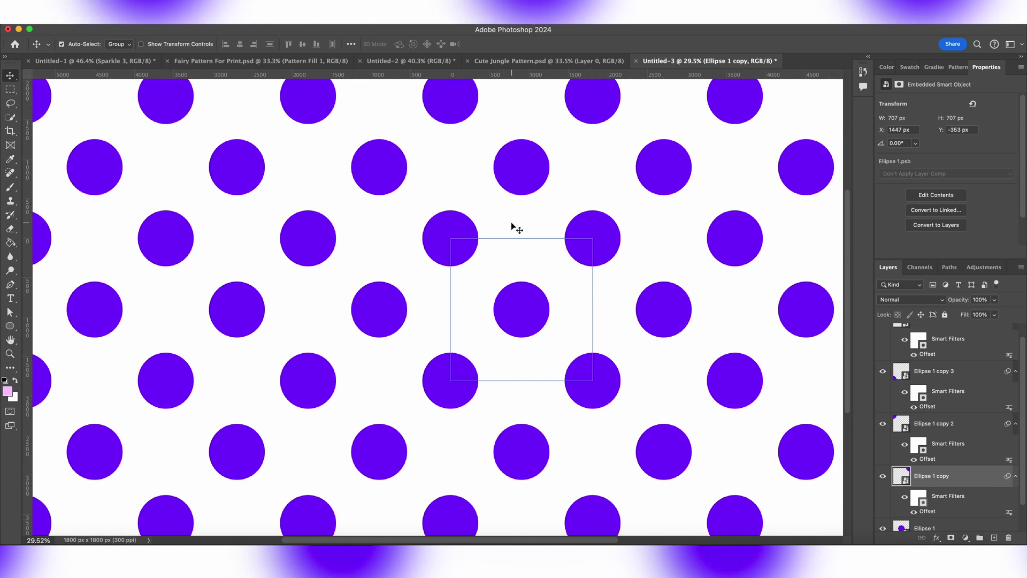
scroll(564, 259, "up", 2)
scroll(564, 259, "up", 1)
scroll(564, 259, "right", 2)
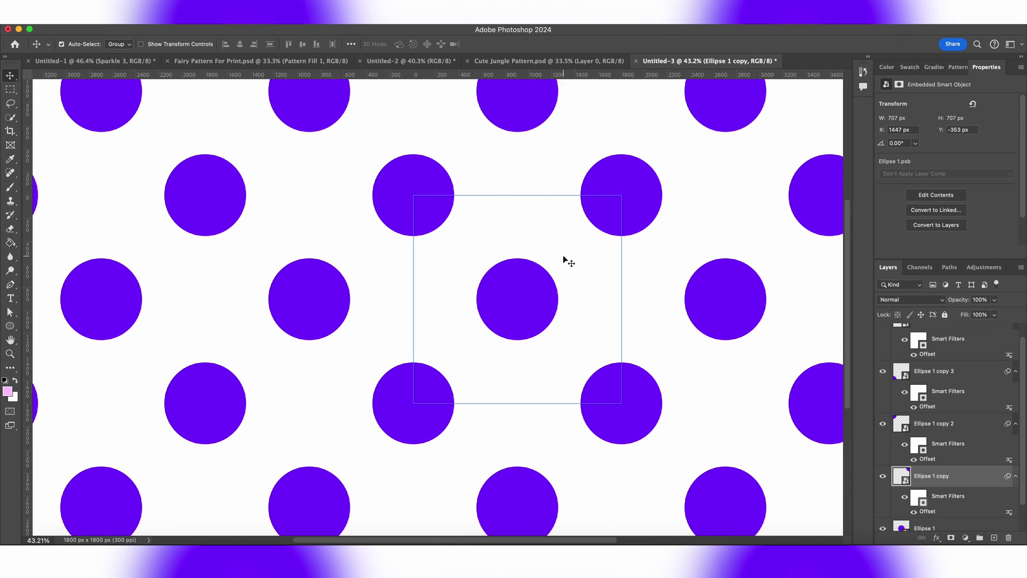
scroll(564, 259, "right", 4)
scroll(967, 492, "down", 2)
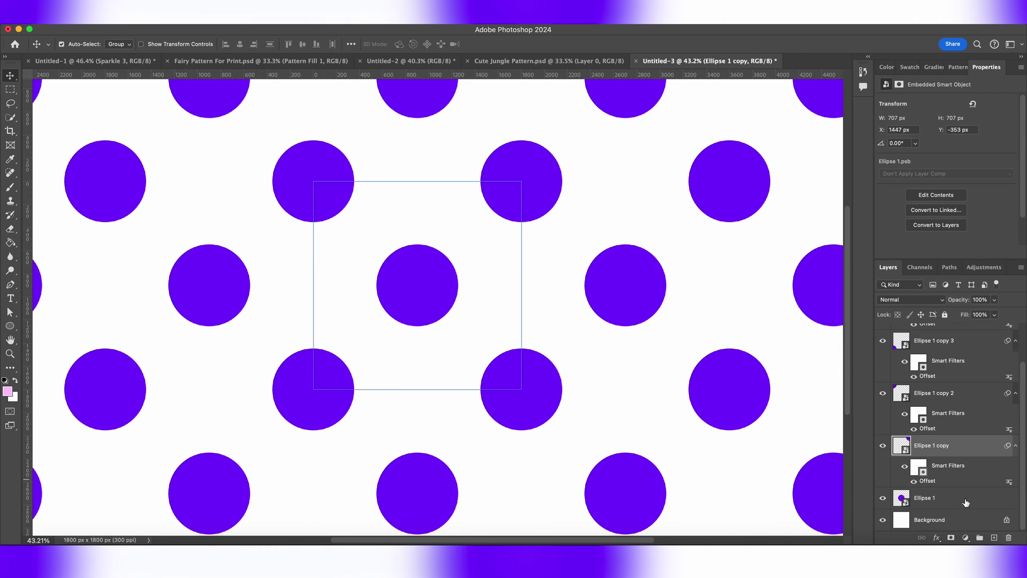
left_click(965, 502)
scroll(965, 506, "up", 3)
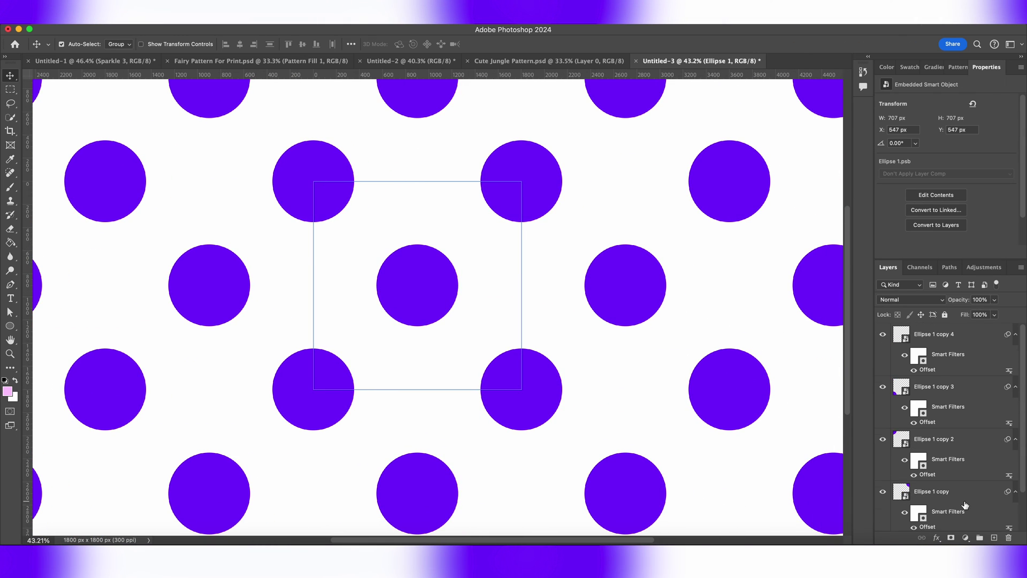
left_click(958, 335, "shift")
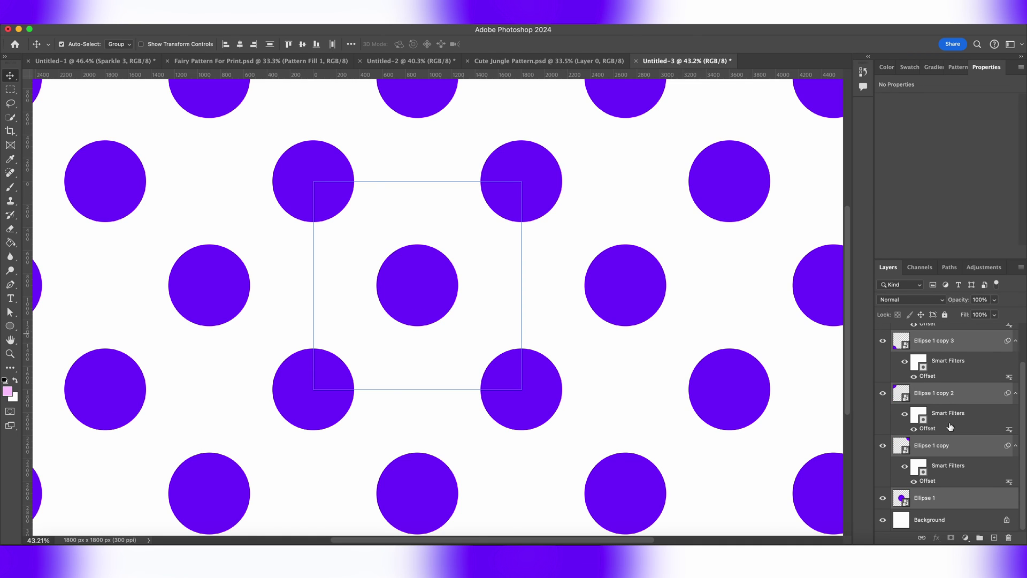
scroll(951, 427, "down", 2)
left_click(882, 500)
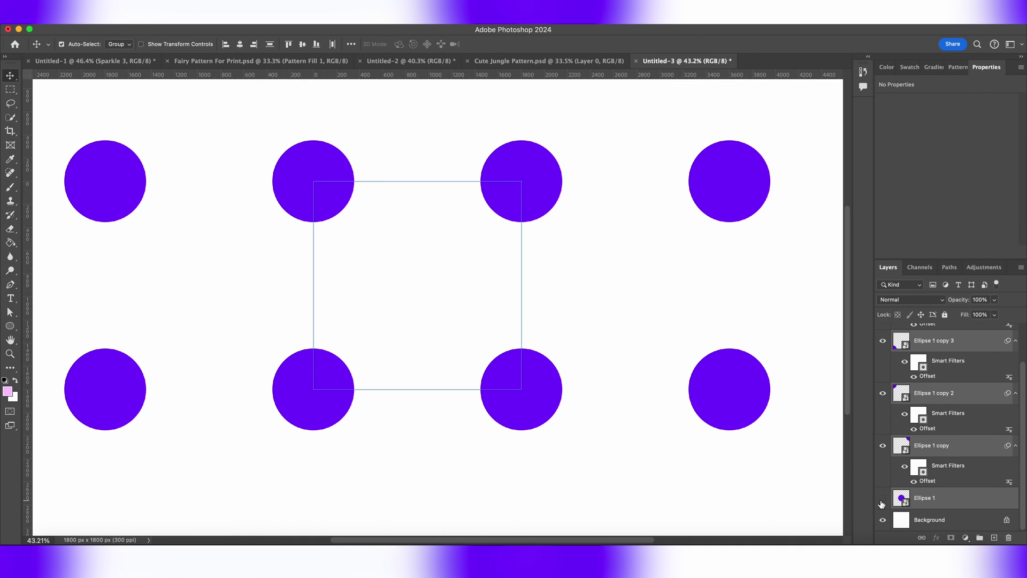
left_click(945, 502)
left_click(953, 449)
scroll(954, 450, "up", 2)
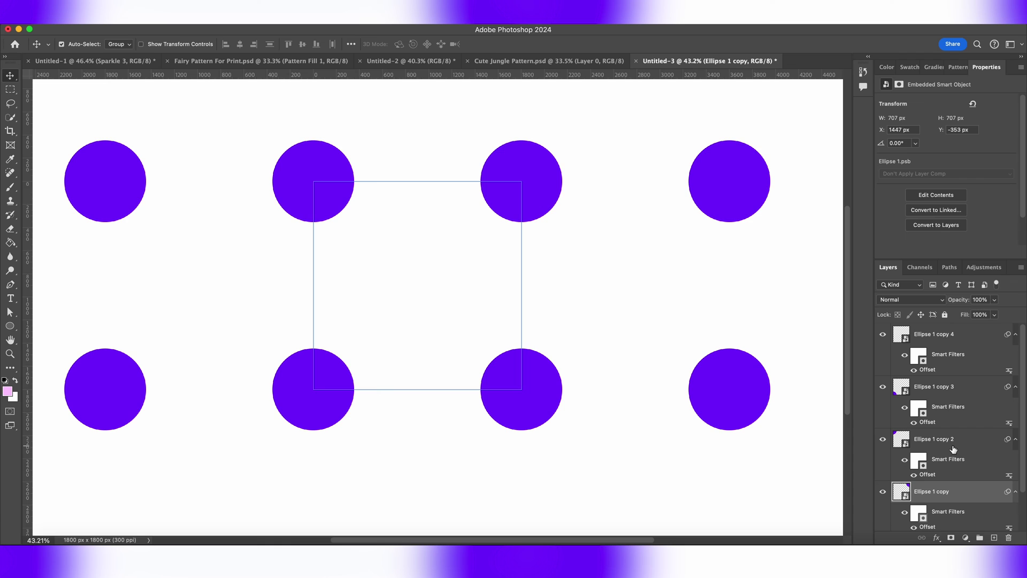
left_click(950, 334, "shift")
key("ctrl+t")
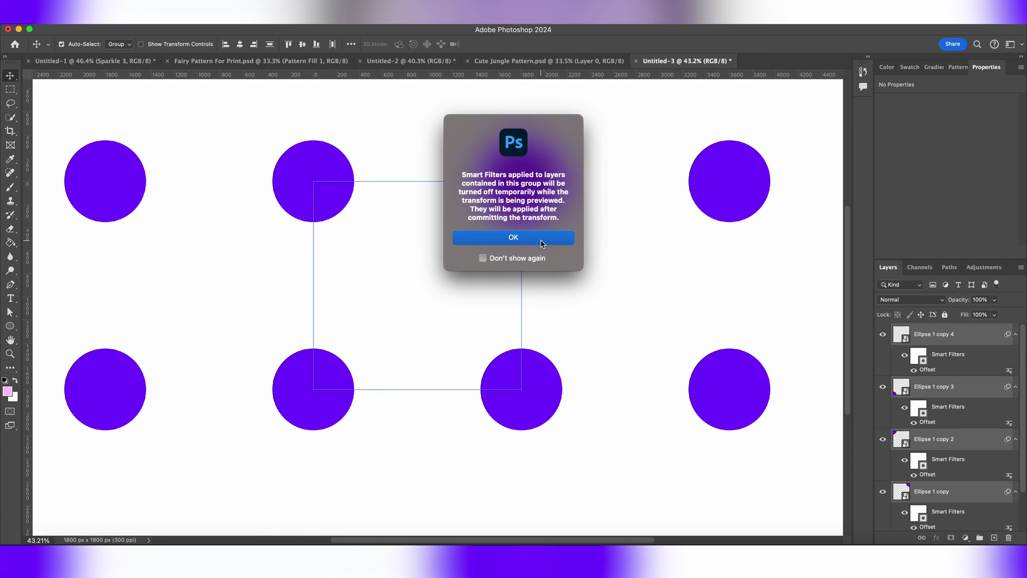
left_click(512, 237)
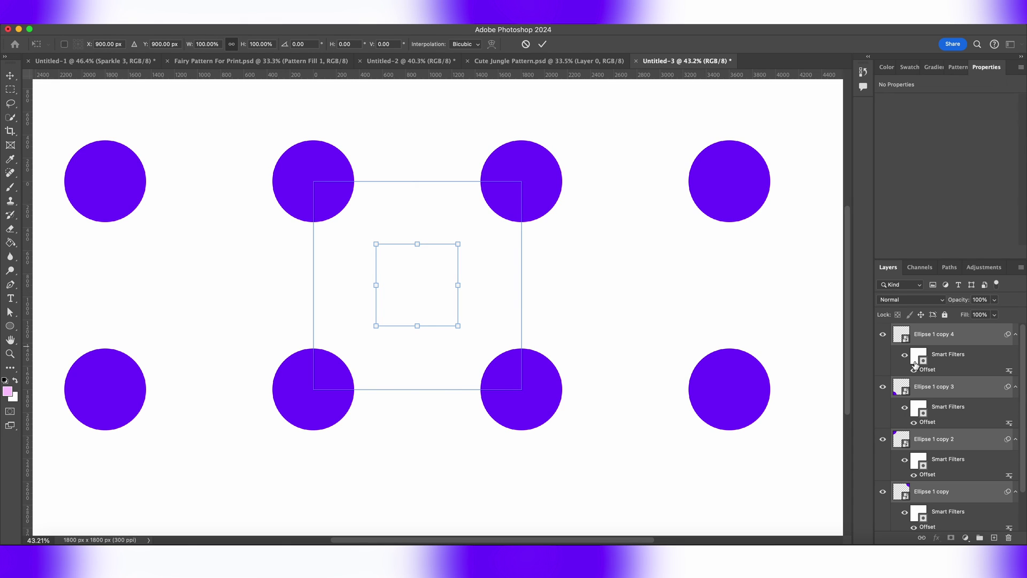
key("Return")
scroll(914, 406, "down", 3)
- Add Ellipse 1 to the selection and scale all circles up to about 962 px, recentred in the tile
left_click(883, 498)
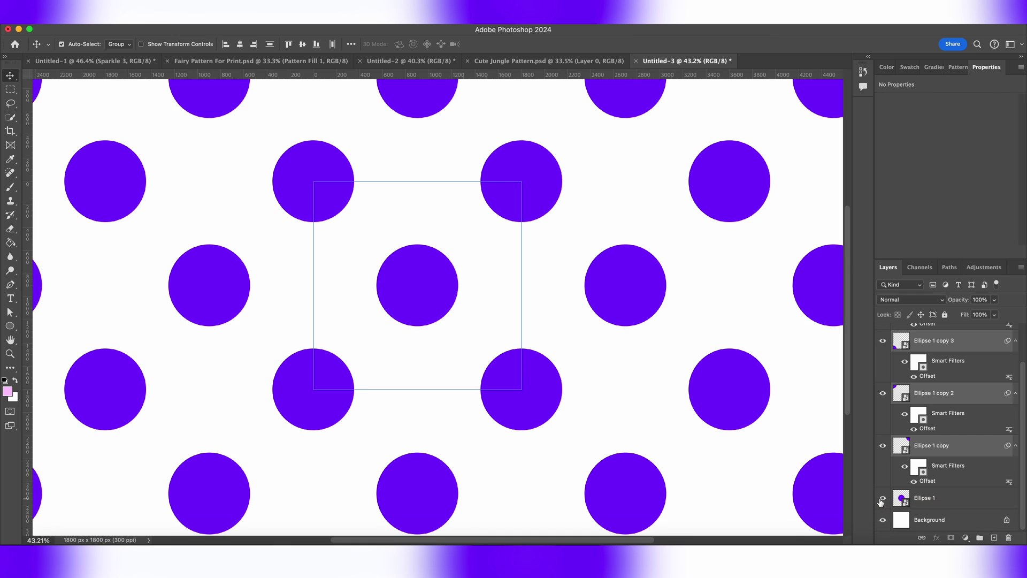
left_click(945, 504, "super")
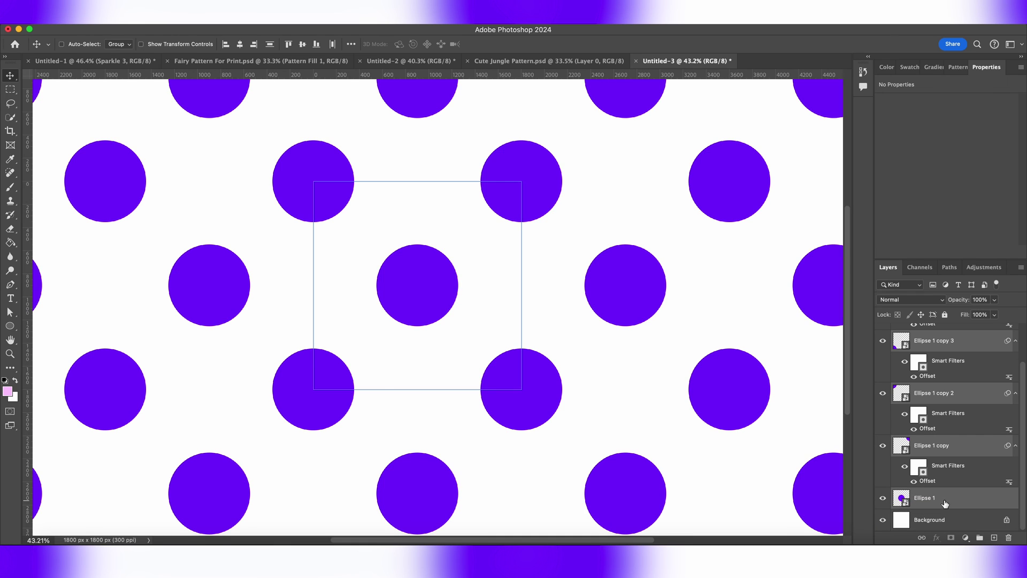
key("super+t")
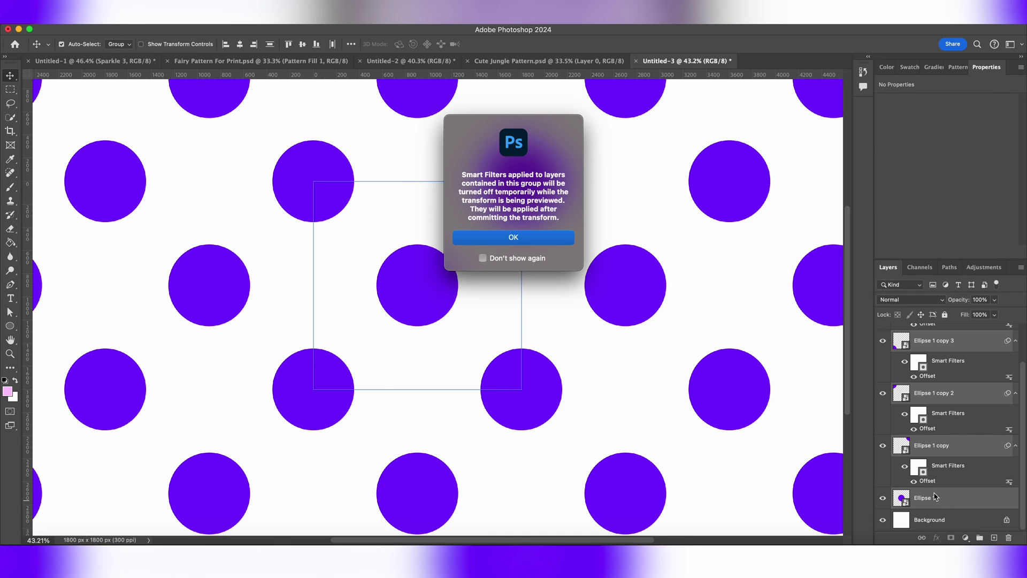
key("Return")
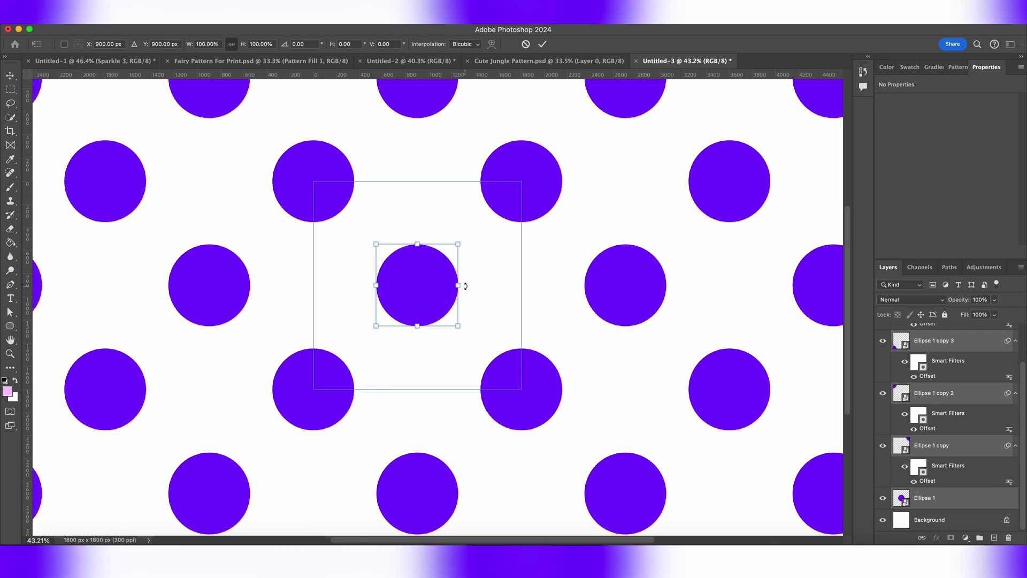
left_click_drag(458, 285, 473, 285)
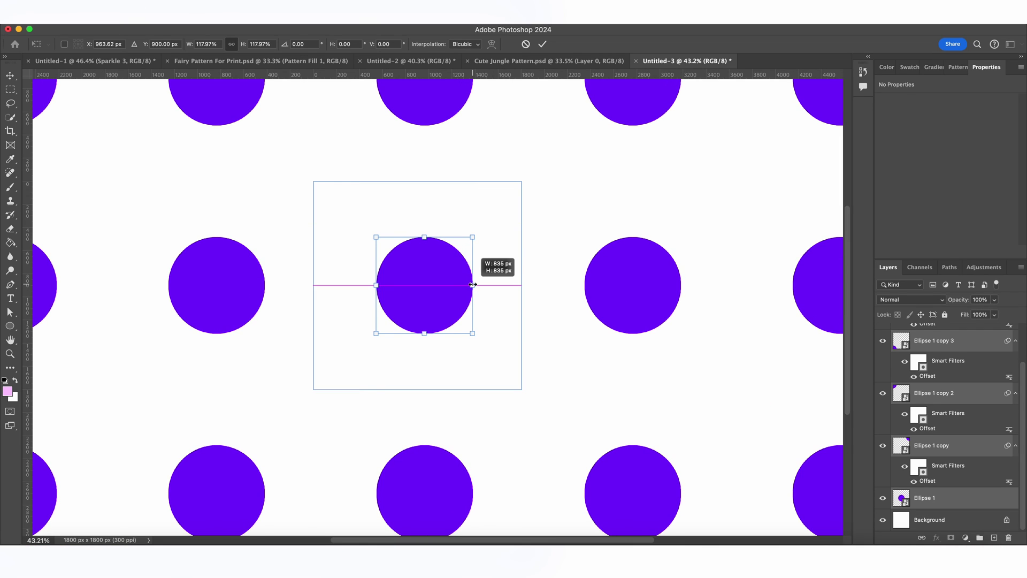
left_click_drag(473, 284, 488, 285)
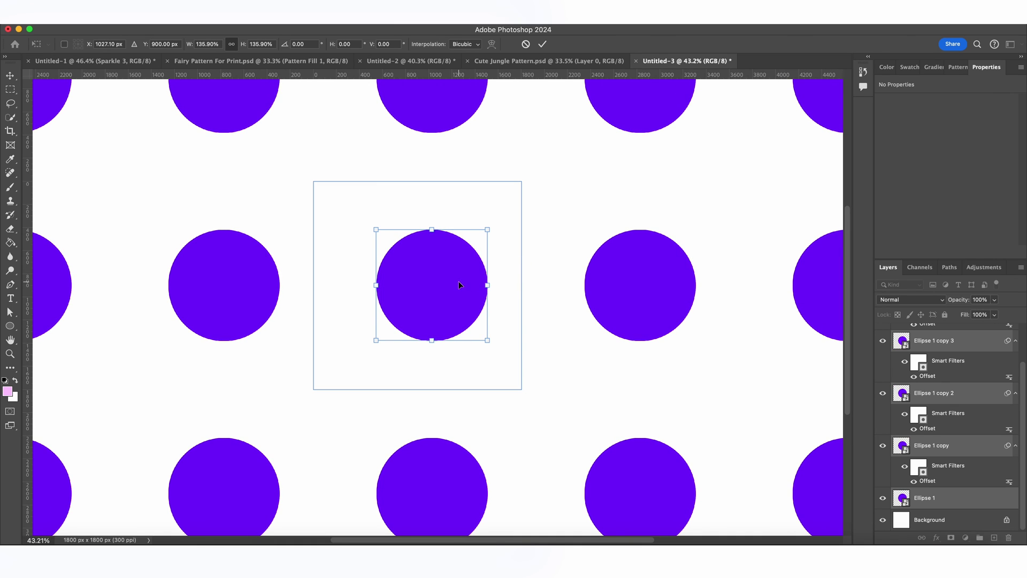
left_click_drag(450, 280, 433, 280)
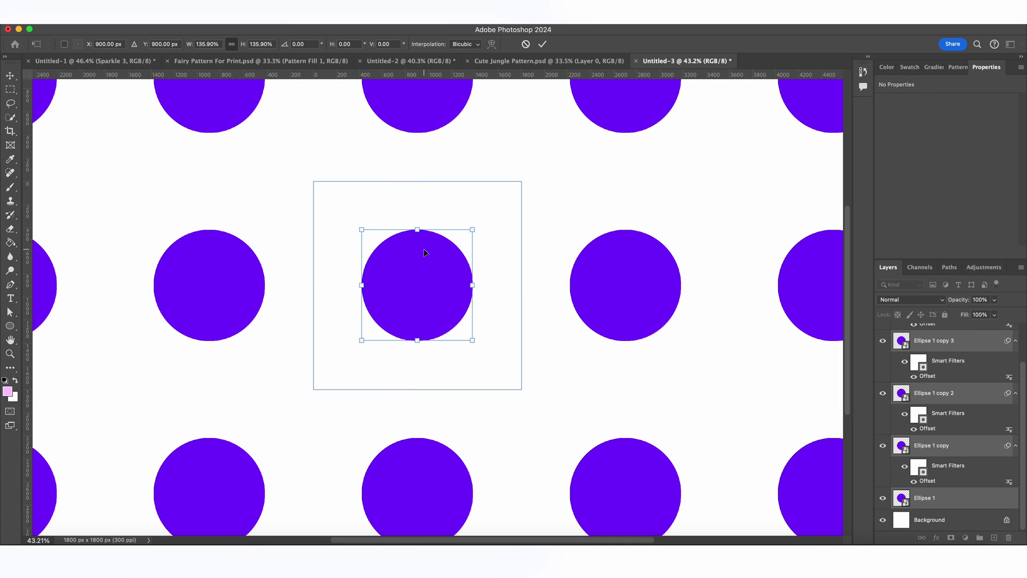
key("Return")
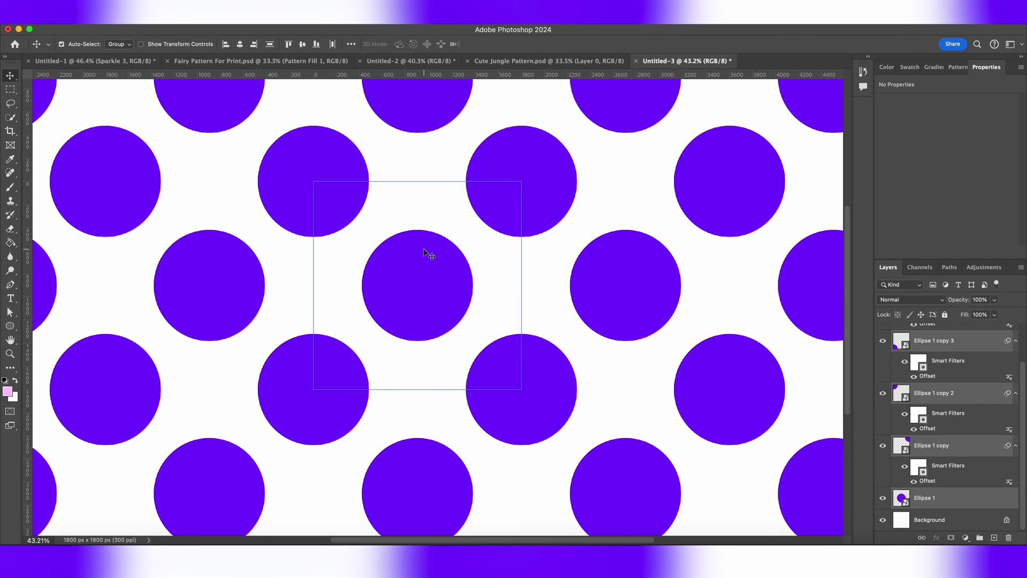
scroll(423, 251, "down", 3)
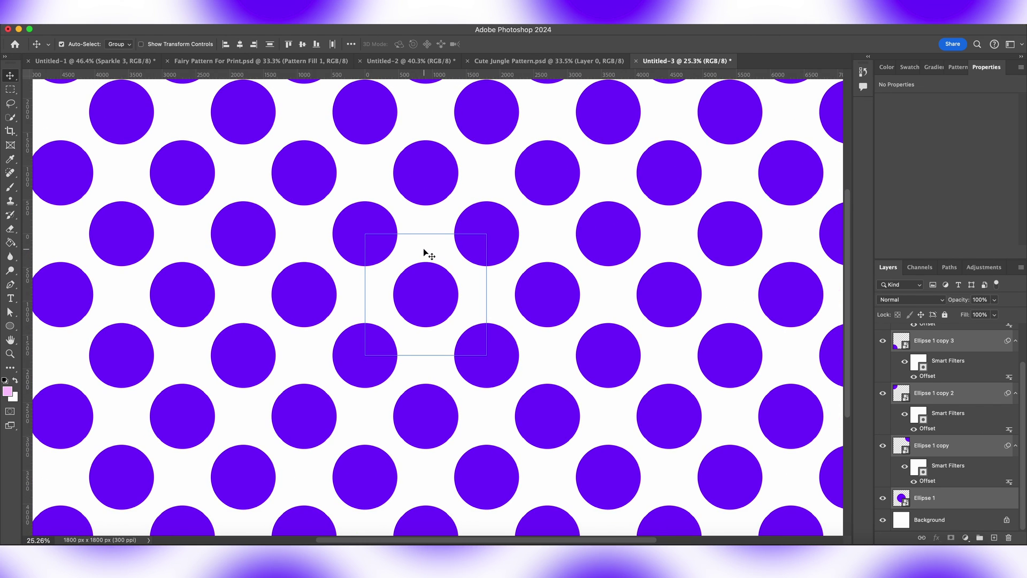
- Scale all the circles down to about 15.8%, leaving roughly 152 px dots
scroll(424, 251, "up", 3)
scroll(423, 252, "up", 3)
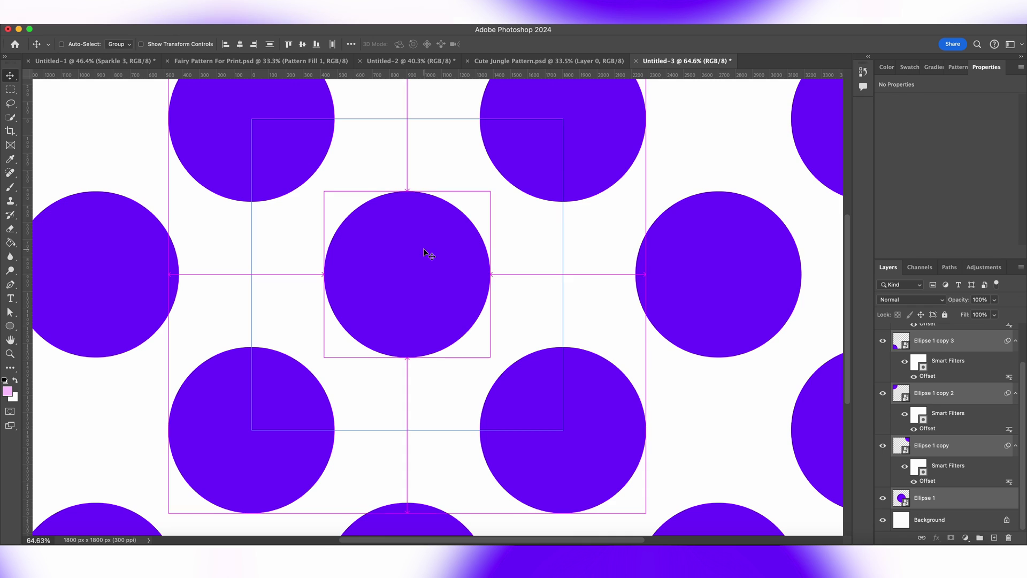
key("ctrl+t")
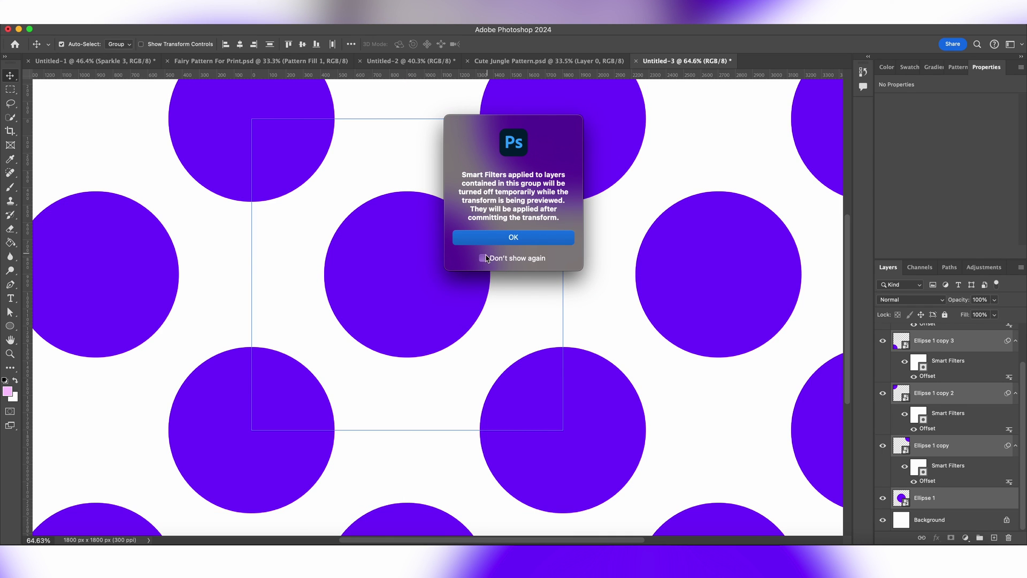
left_click(492, 240)
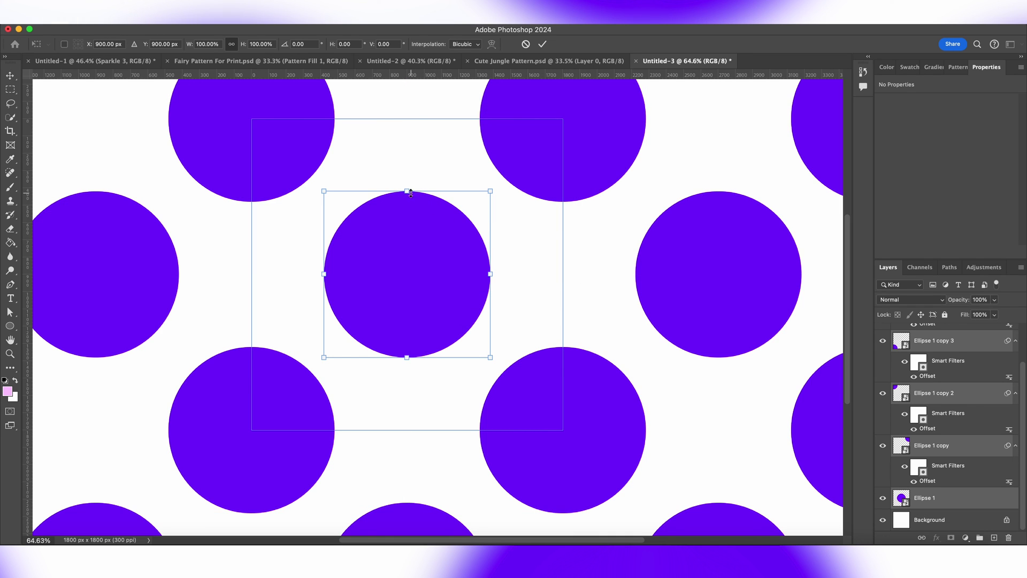
left_click_drag(408, 191, 426, 320)
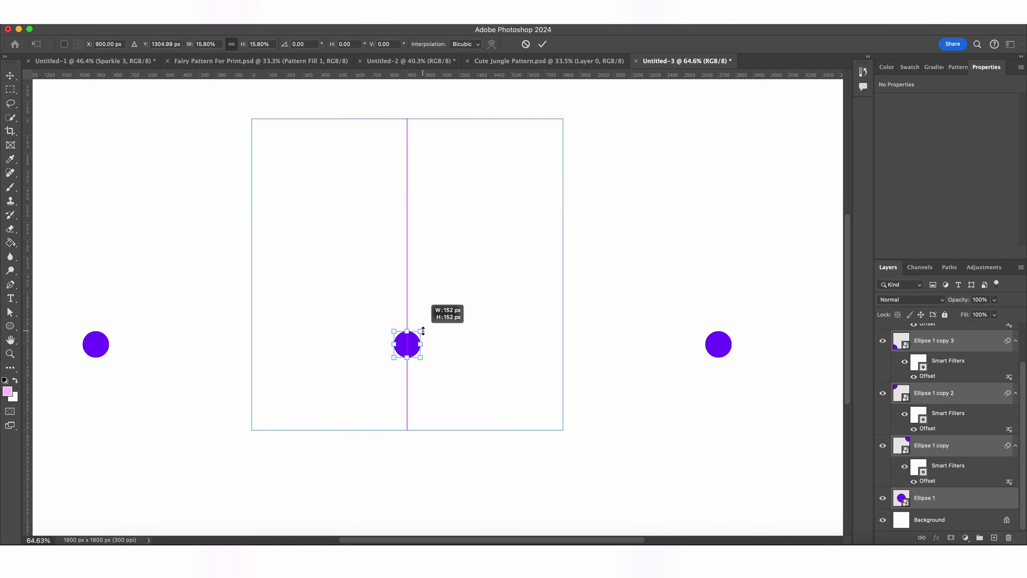
mouse_move(425, 320)
left_mouse_down()
mouse_move(420, 331)
mouse_move(406, 279)
left_mouse_up()
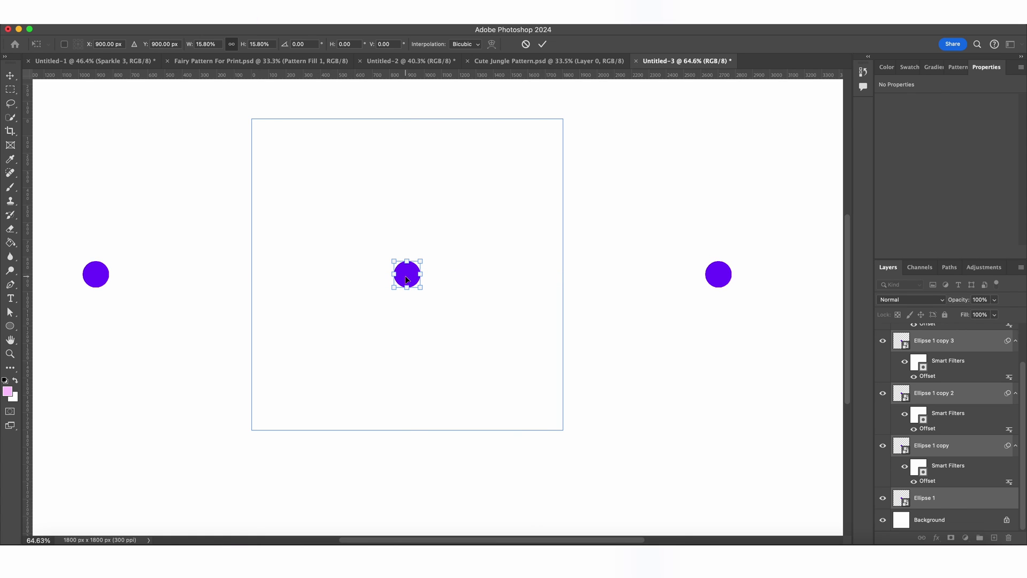
key("Return")
key("super+minus")
key("super+minus")
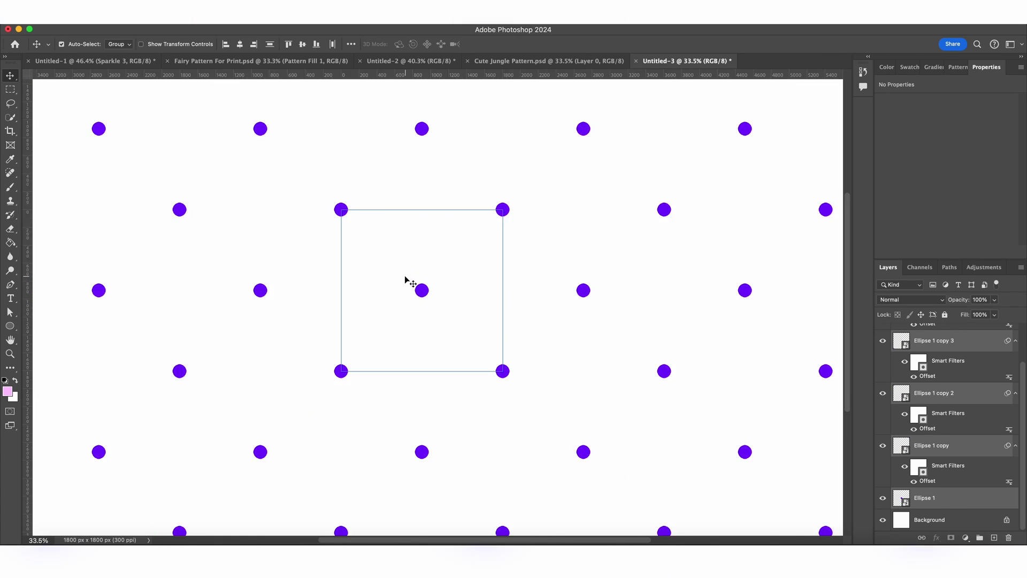
key("super+minus")
key("super+minus")
- Select the Ellipse 1 copy 4 layer, zoom in on the canvas, and switch to the Ellipse tool
scroll(407, 279, "down", 1)
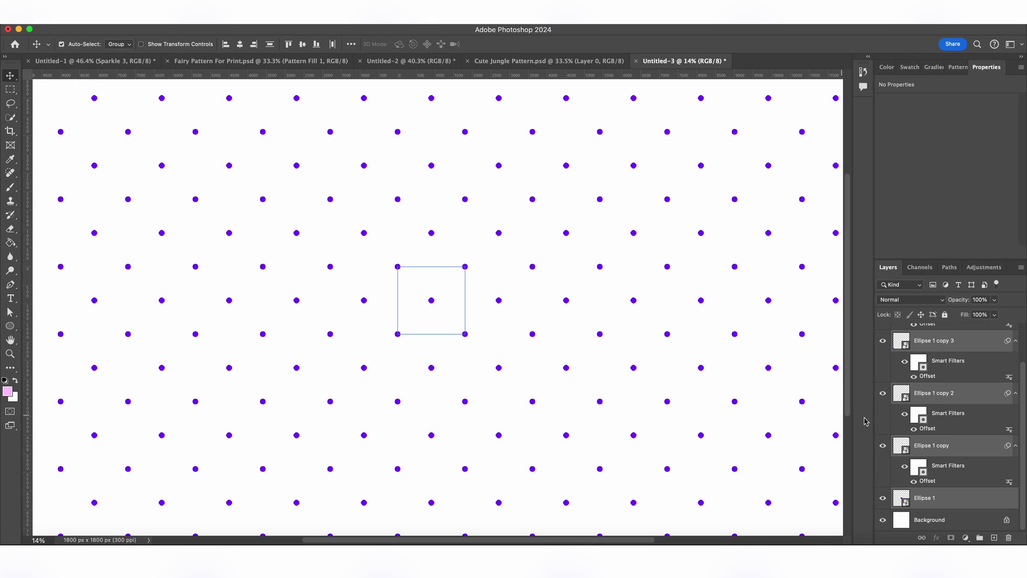
key("super+j")
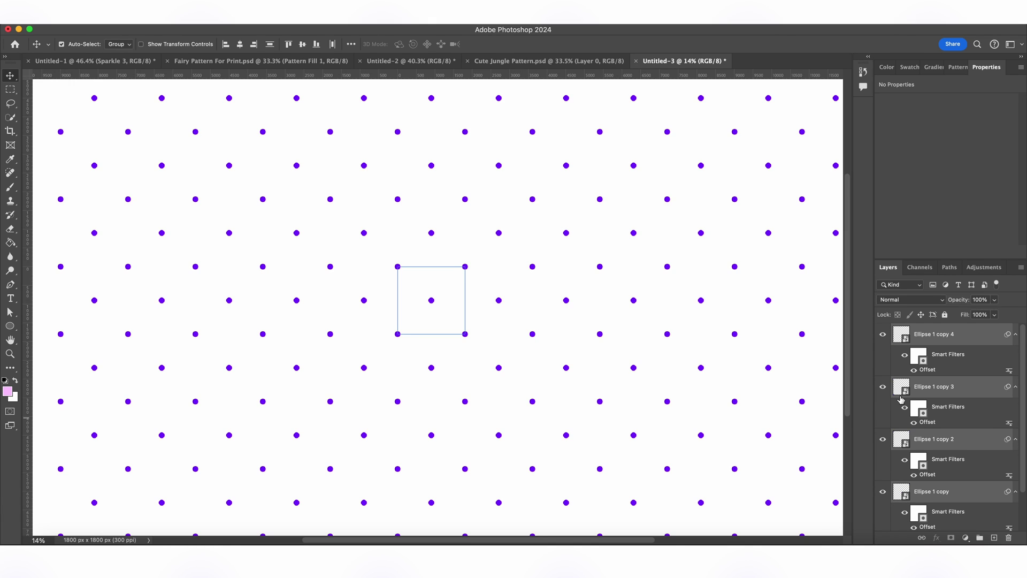
mouse_move(963, 341)
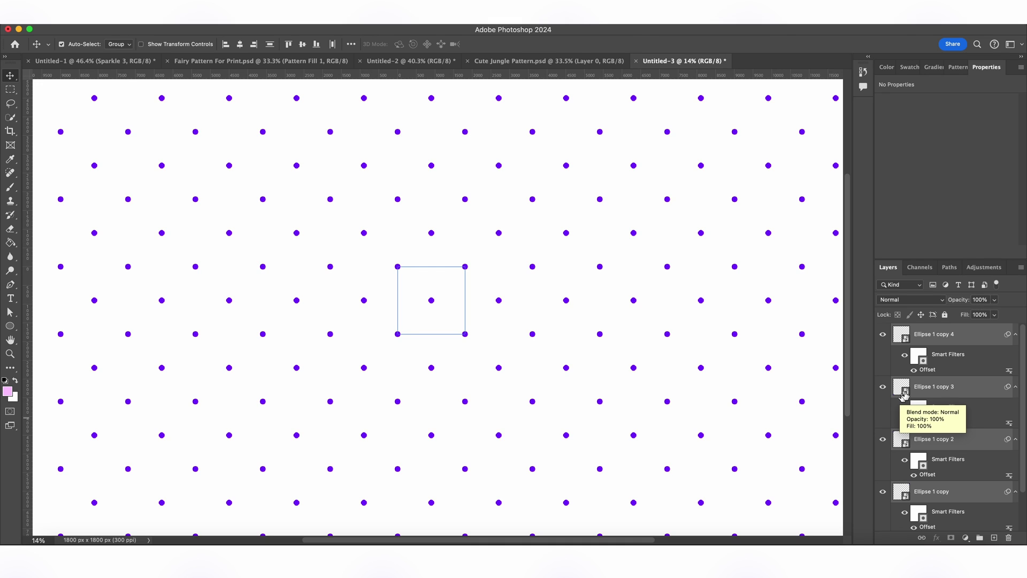
left_click(963, 341)
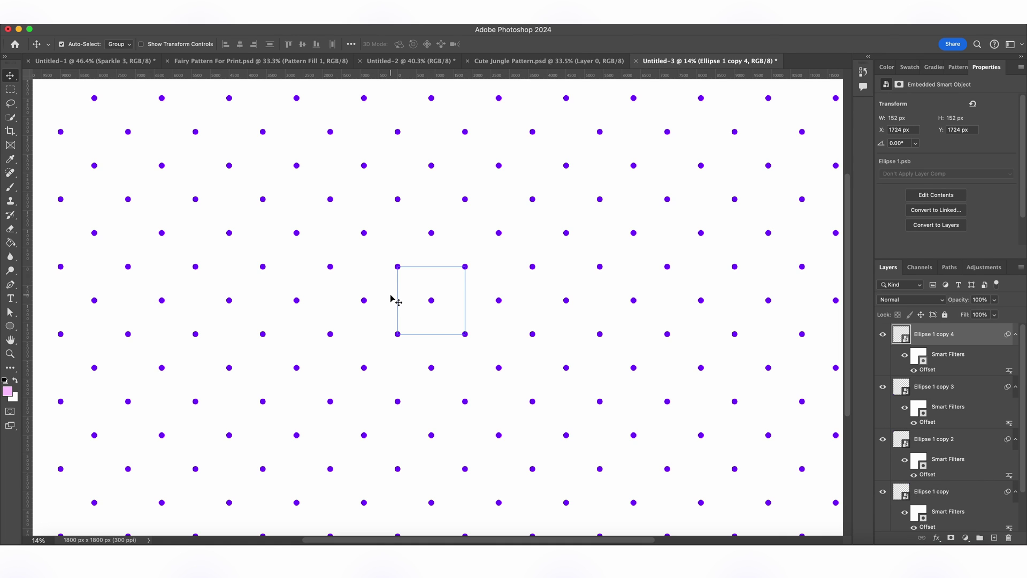
scroll(392, 300, "up", 2)
scroll(392, 299, "up", 3)
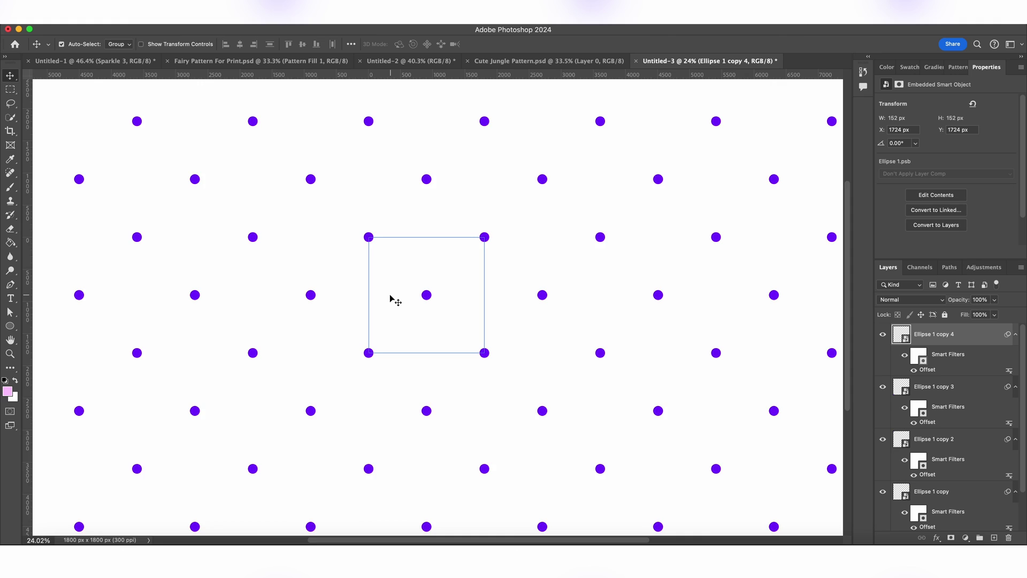
scroll(392, 299, "up", 2)
scroll(392, 300, "up", 1)
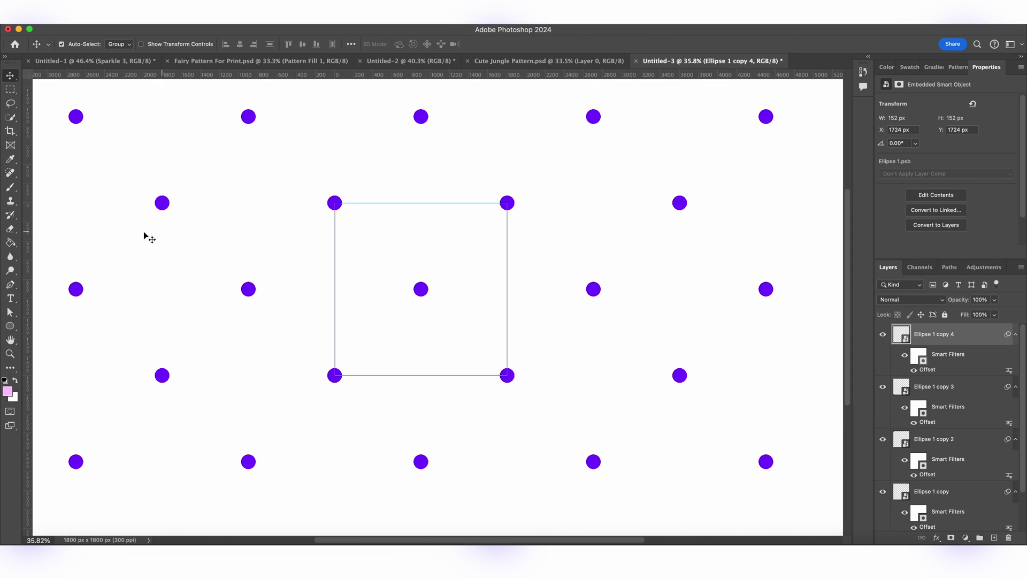
left_click(12, 326)
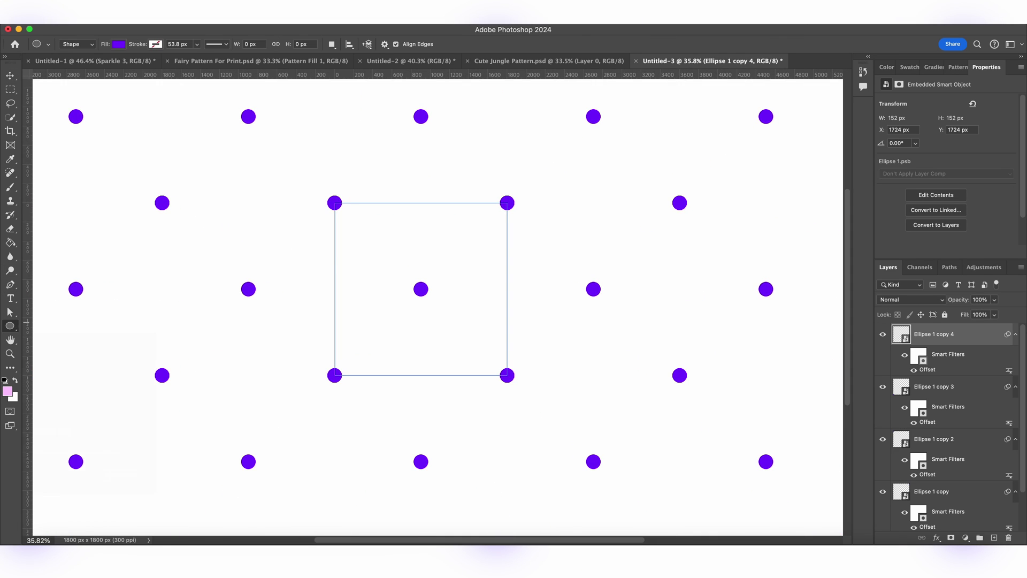